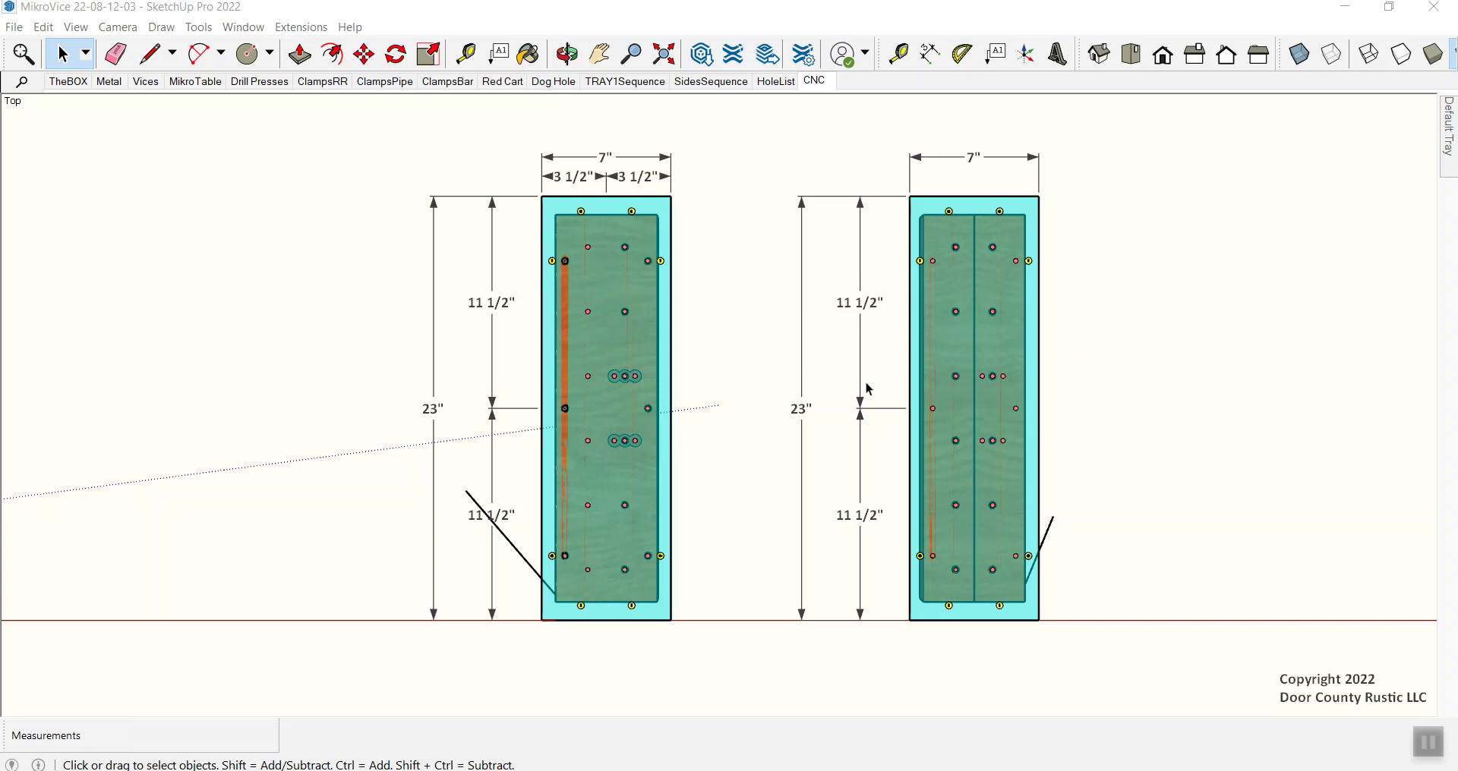
# Step: Orbit the 7×23 tray panels into a 3-D perspective and select the whole model group
pyautogui.press('o')
pyautogui.moveTo(736, 433); pyautogui.dragTo(775, 463)
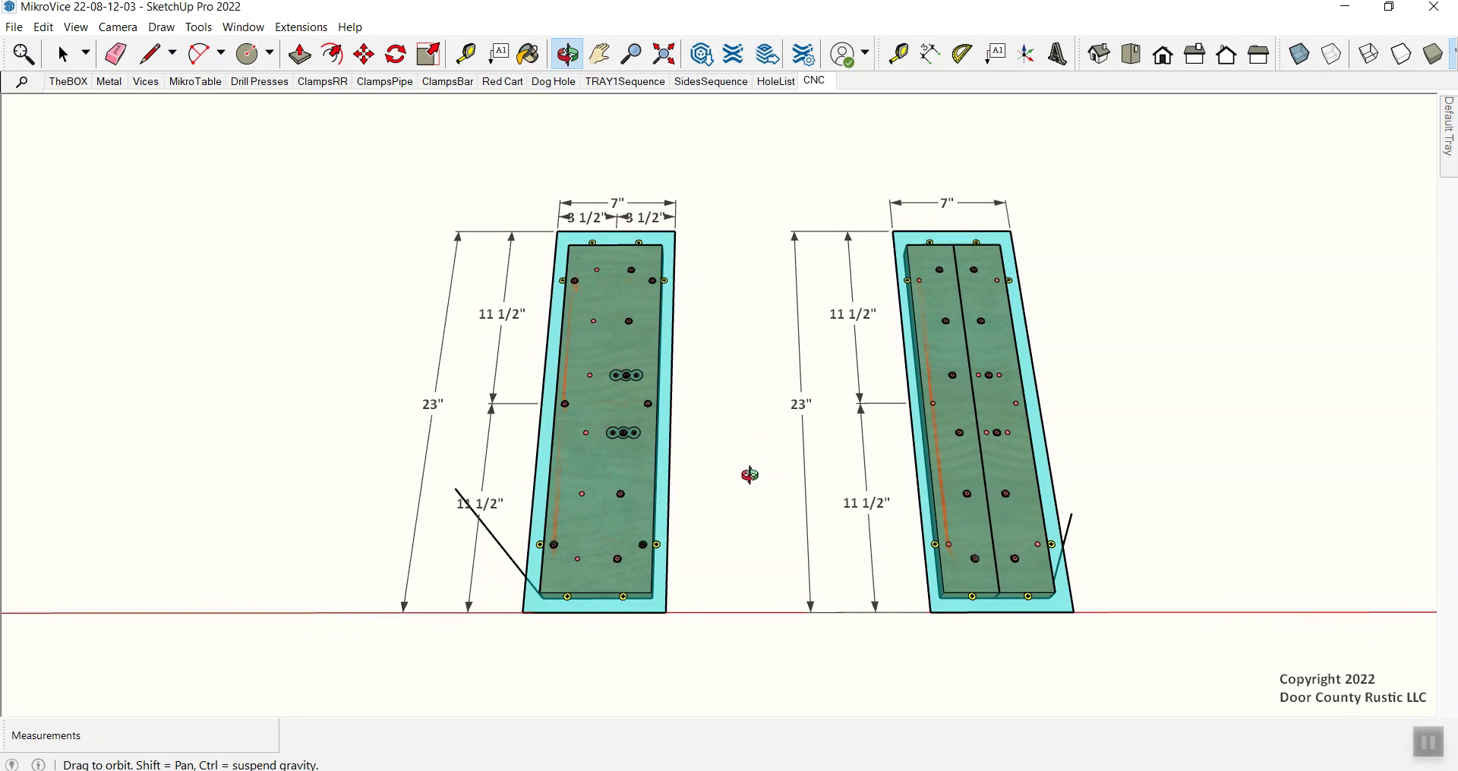
pyautogui.press('space')
pyautogui.click(1026, 375)
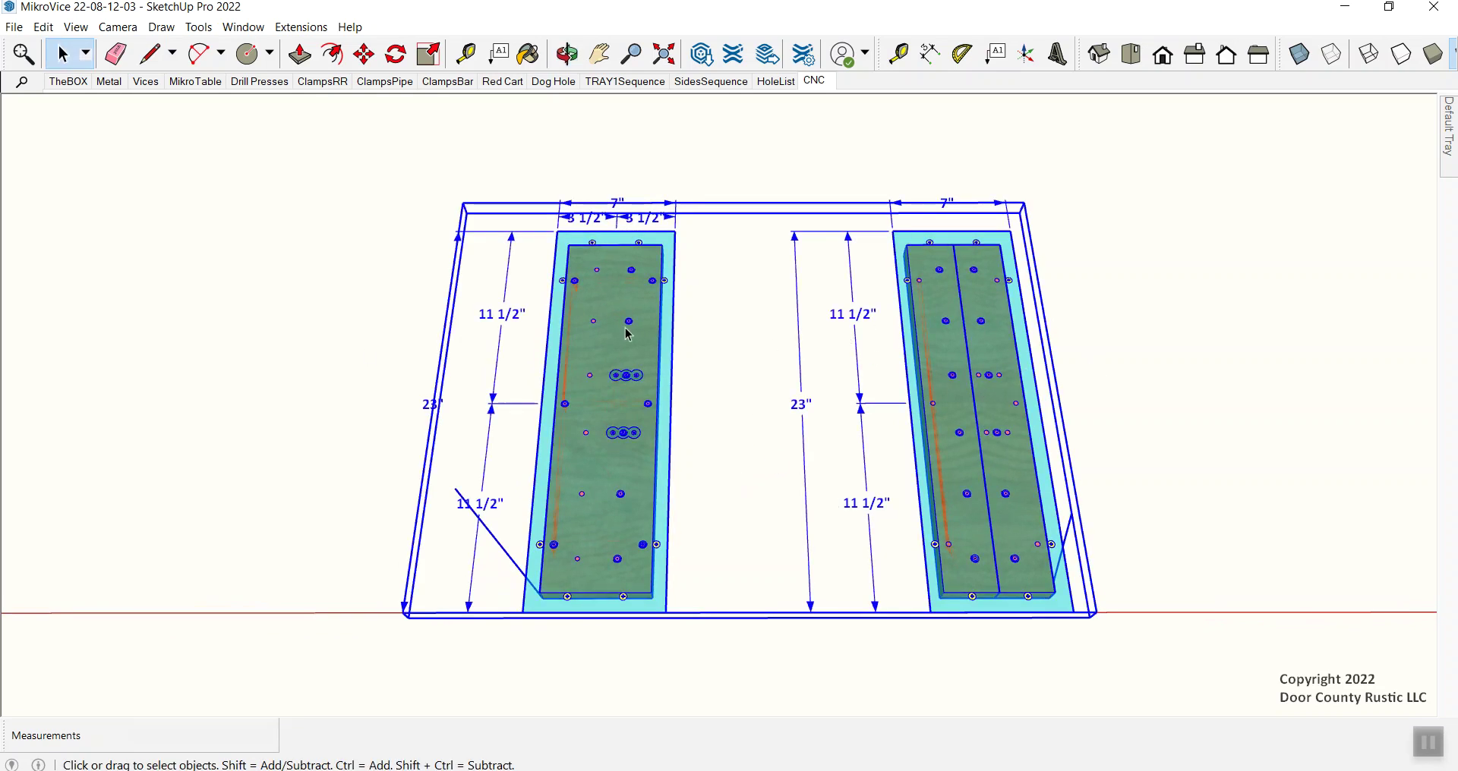
# Step: Inside the model group, window-select the right tray with its dimensions and hide it
pyautogui.doubleClick(972, 354)
pyautogui.moveTo(735, 149); pyautogui.dragTo(1205, 677)
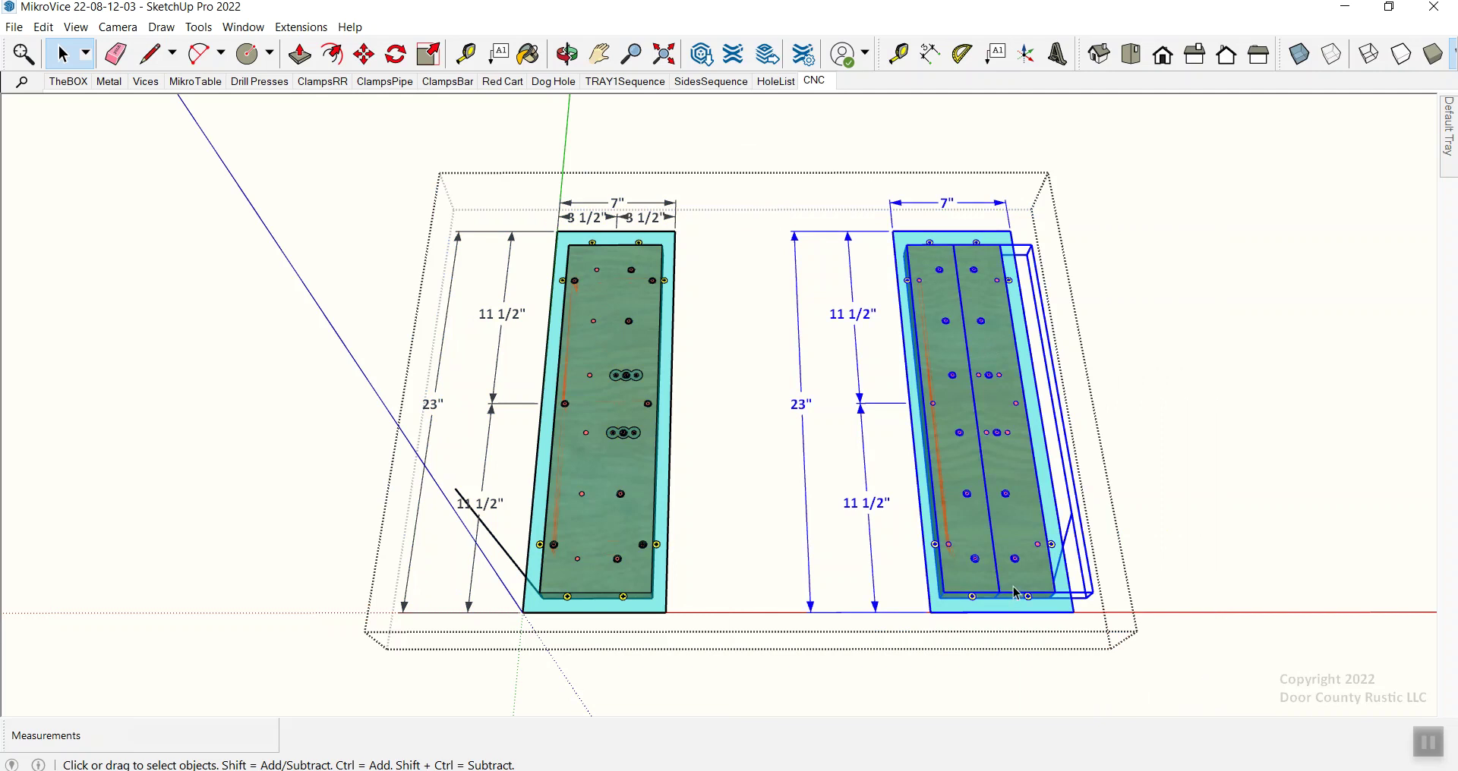
pyautogui.rightClick(994, 386)
pyautogui.click(1031, 431)
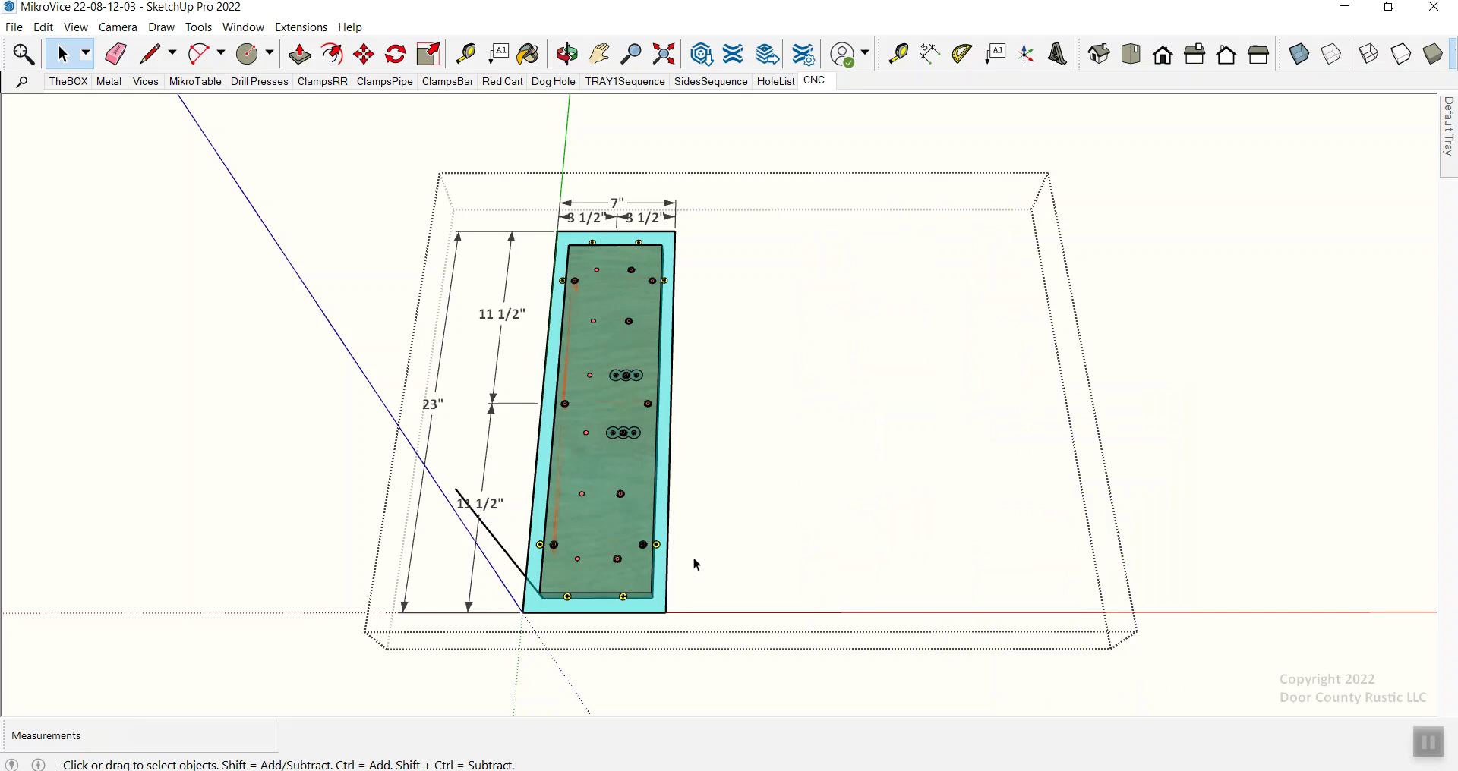
# Step: Hide the left tray's wooden body so only the cyan plate remains
pyautogui.moveTo(666, 554); pyautogui.dragTo(594, 452, button='middle')
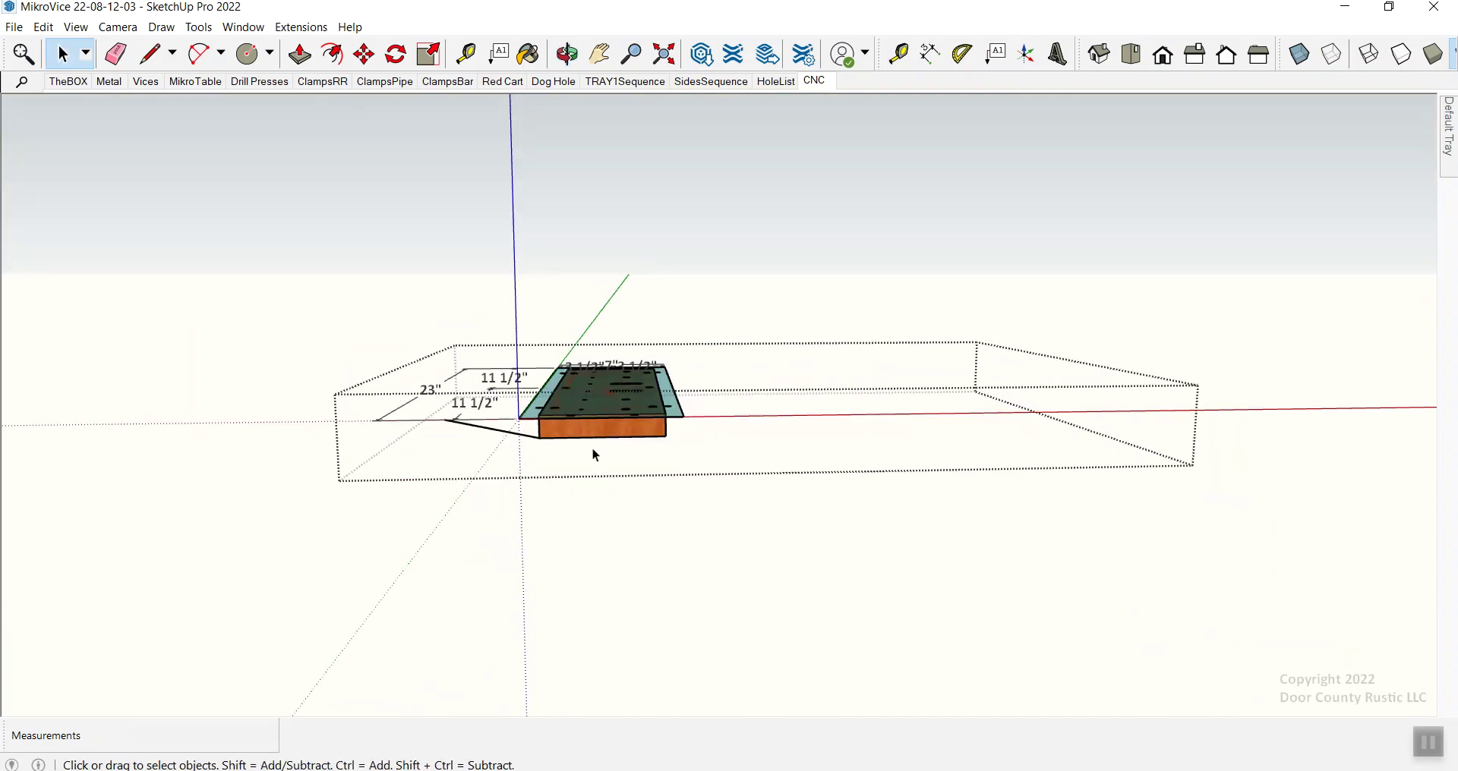
pyautogui.click(594, 437)
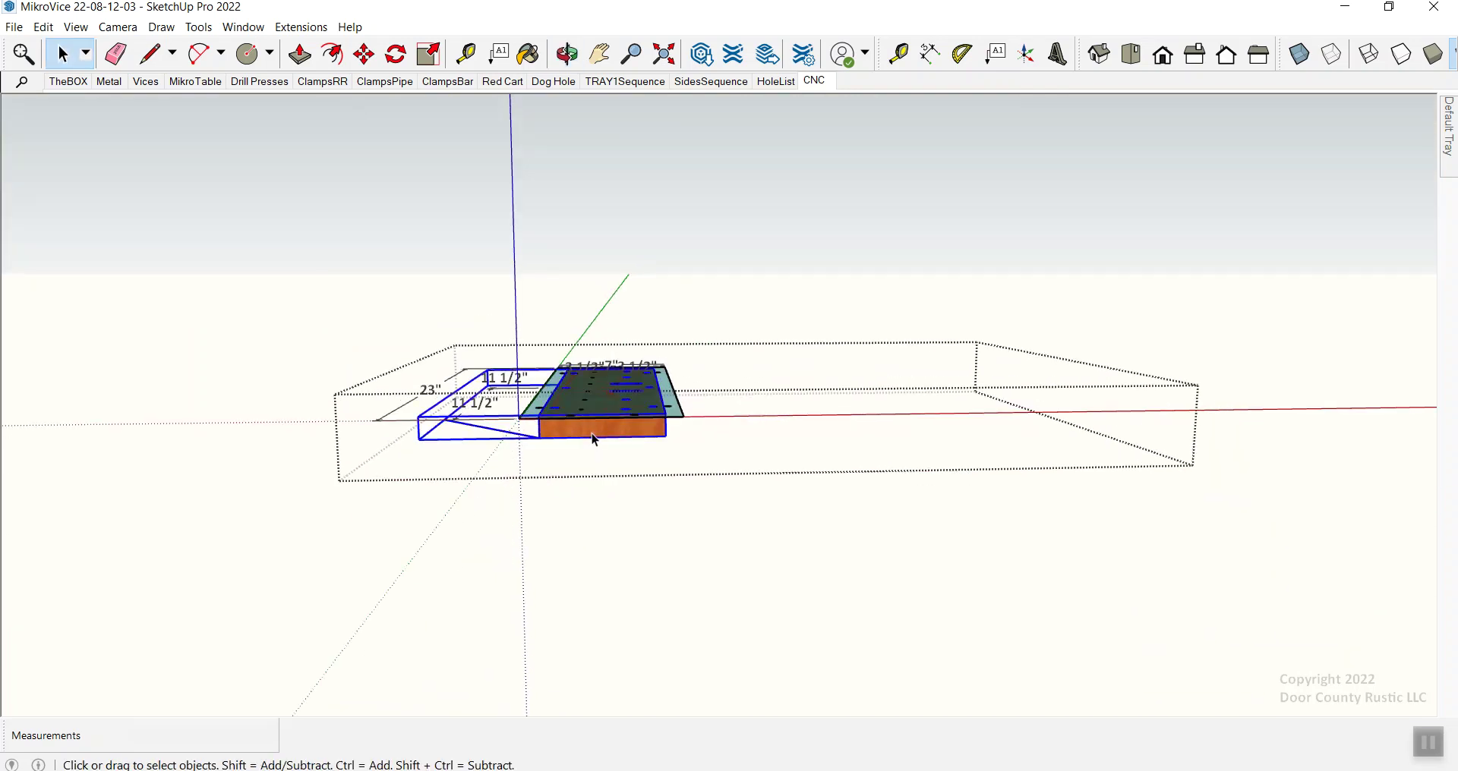
pyautogui.moveTo(591, 435)
pyautogui.mouseDown(button='middle')
pyautogui.moveTo(581, 615)
pyautogui.moveTo(582, 411)
pyautogui.moveTo(576, 449)
pyautogui.moveTo(577, 437)
pyautogui.mouseUp(button='middle')
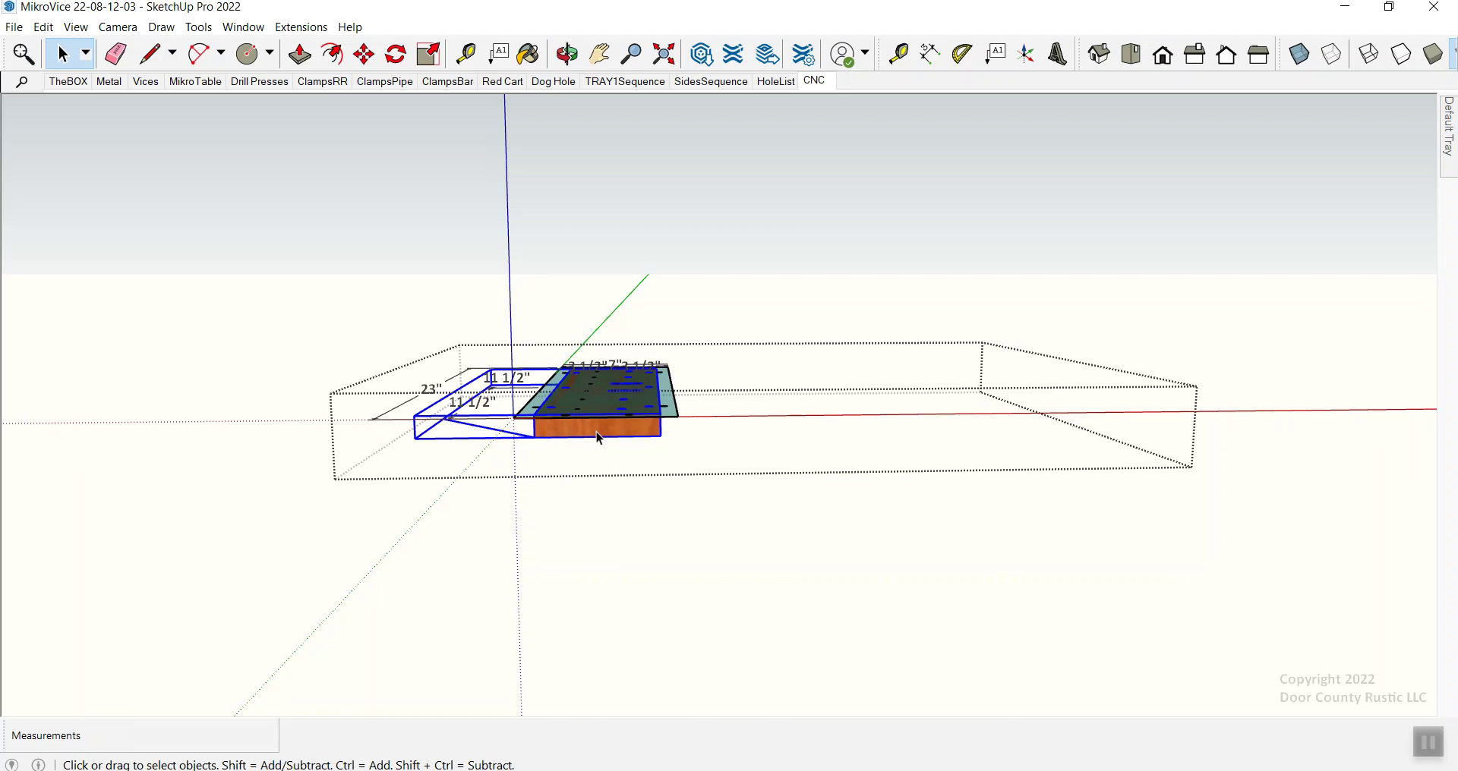
pyautogui.rightClick(599, 438)
pyautogui.click(634, 479)
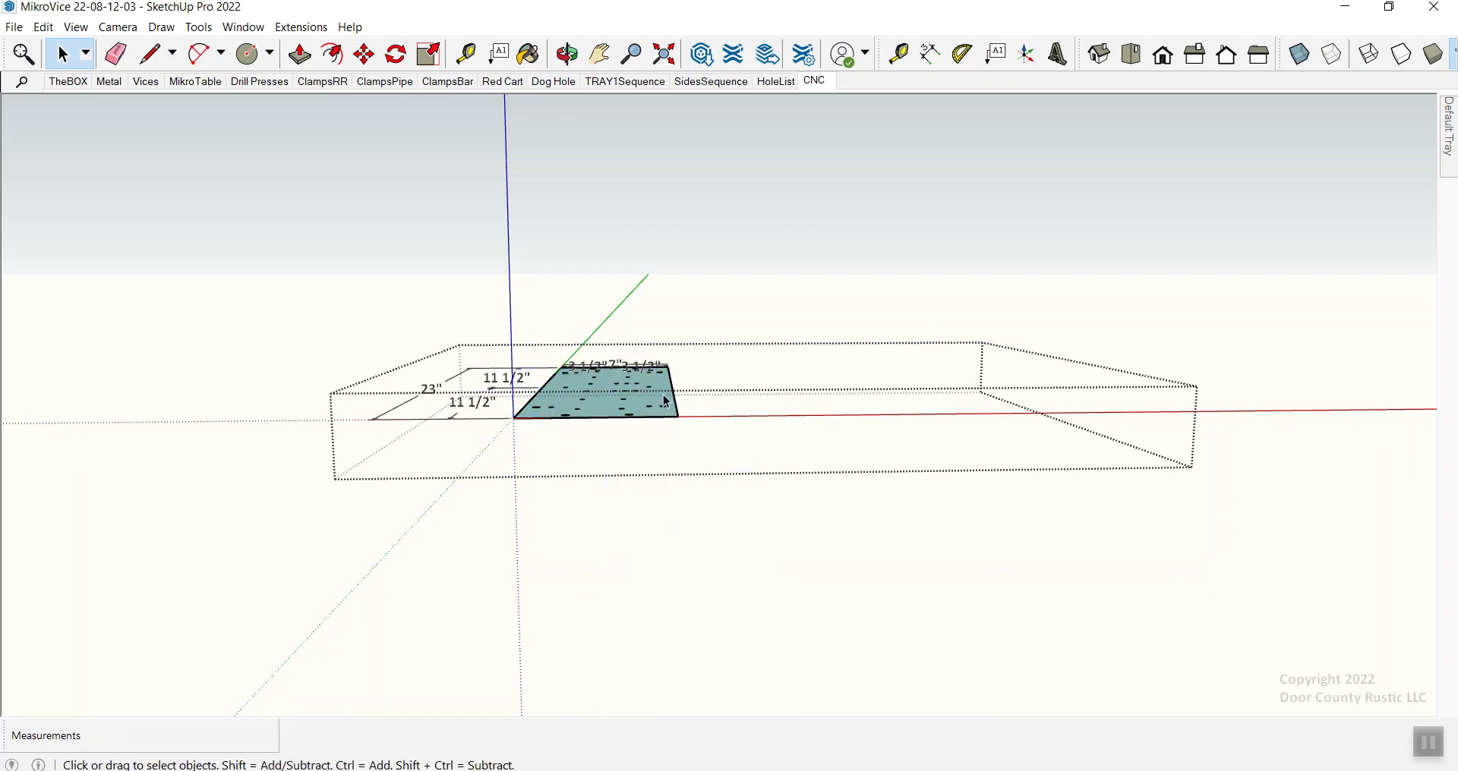
# Step: Switch to a flat Top view of the plate and exit the group
pyautogui.moveTo(665, 401); pyautogui.dragTo(601, 533, button='middle')
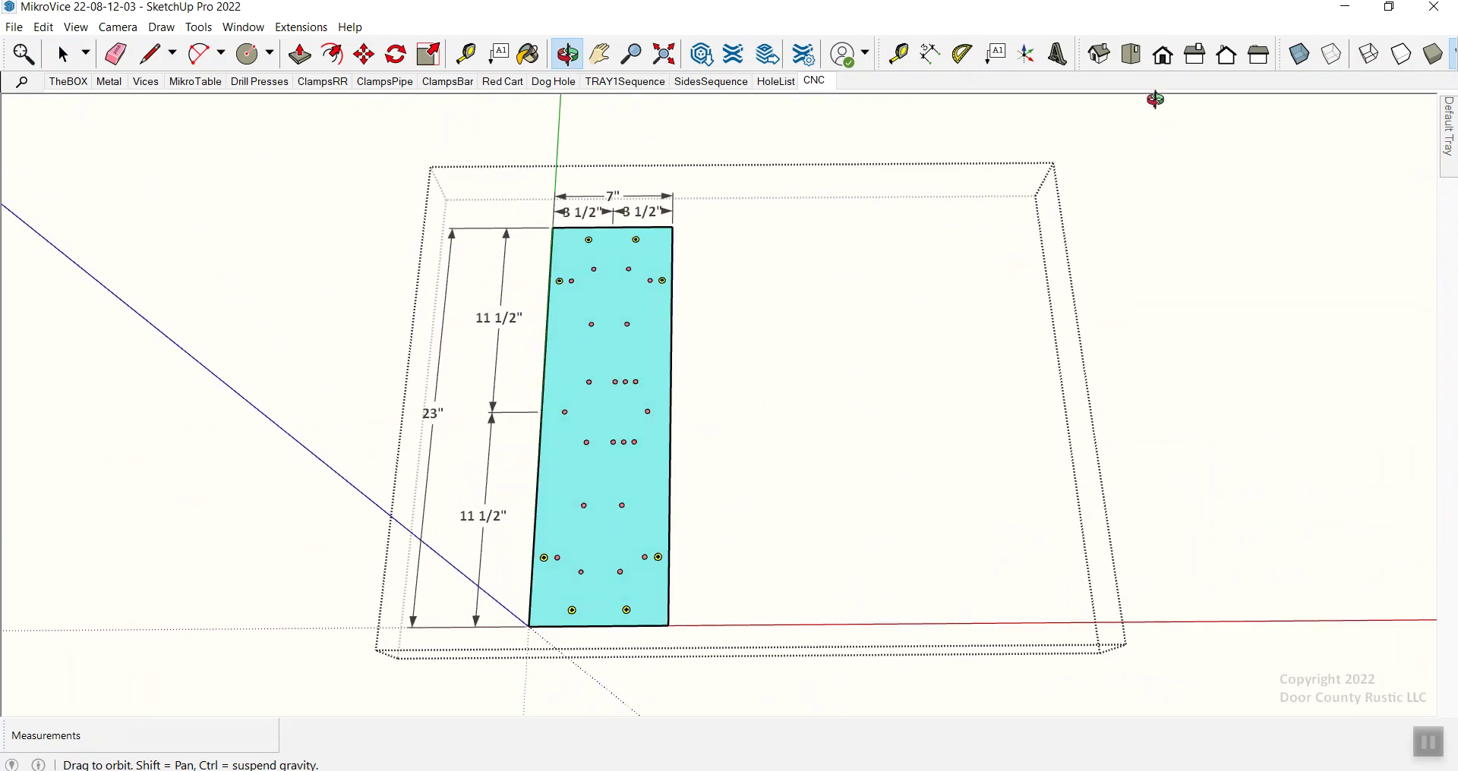
pyautogui.click(1131, 54)
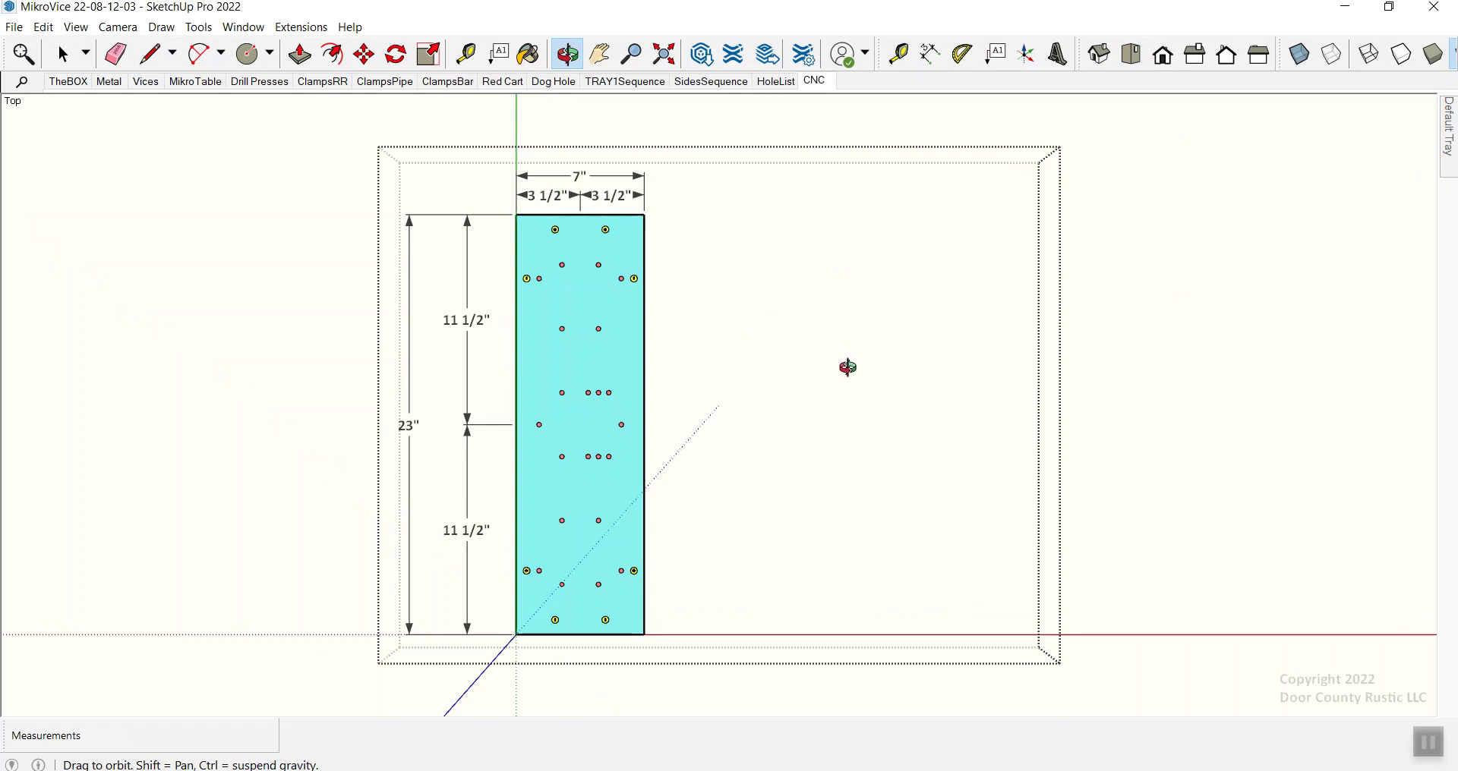
pyautogui.press('space')
pyautogui.click(1188, 431)
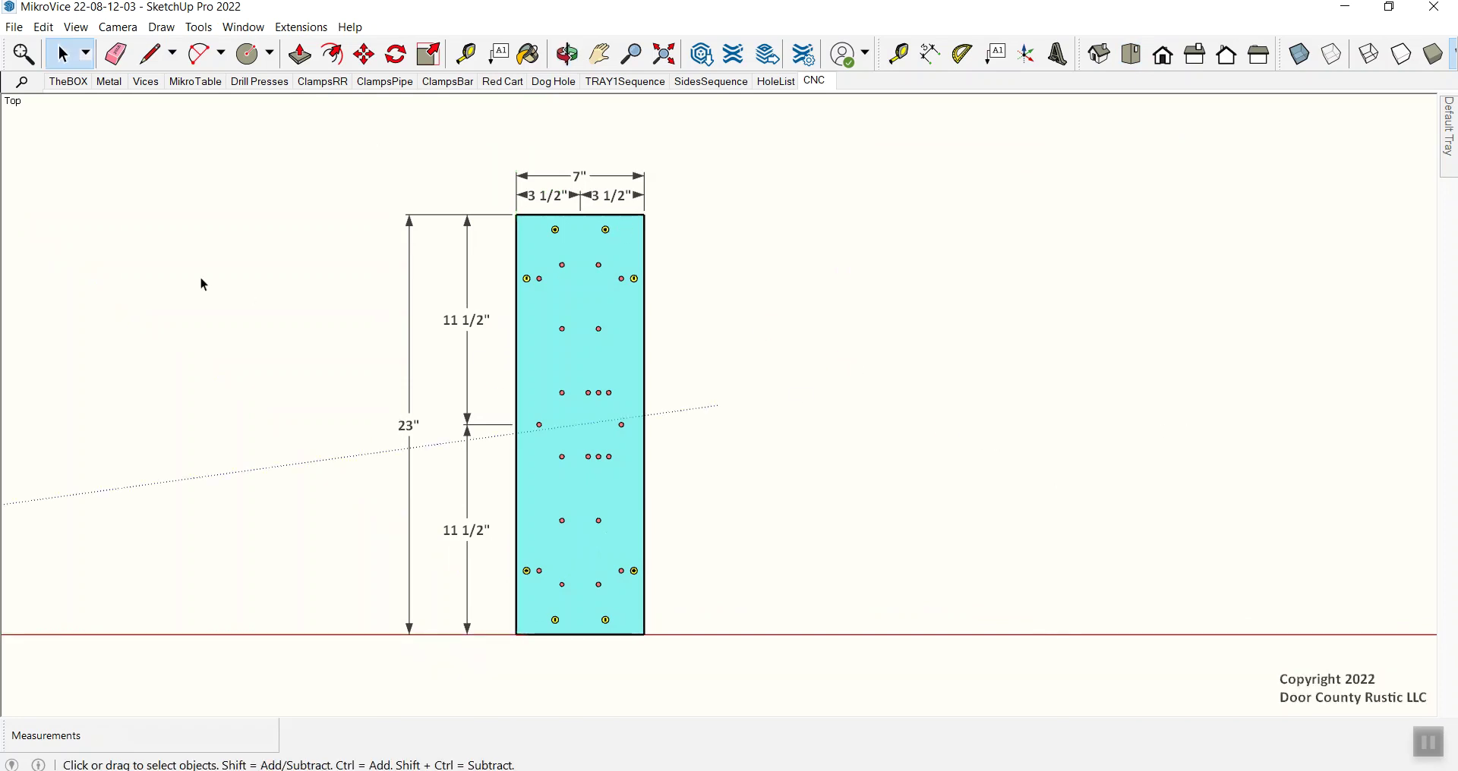
# Step: Save a copy as 'MikroVice 22-08-12-03cnc 2017' in SketchUp 2017 (*.skp) format
pyautogui.click(14, 27)
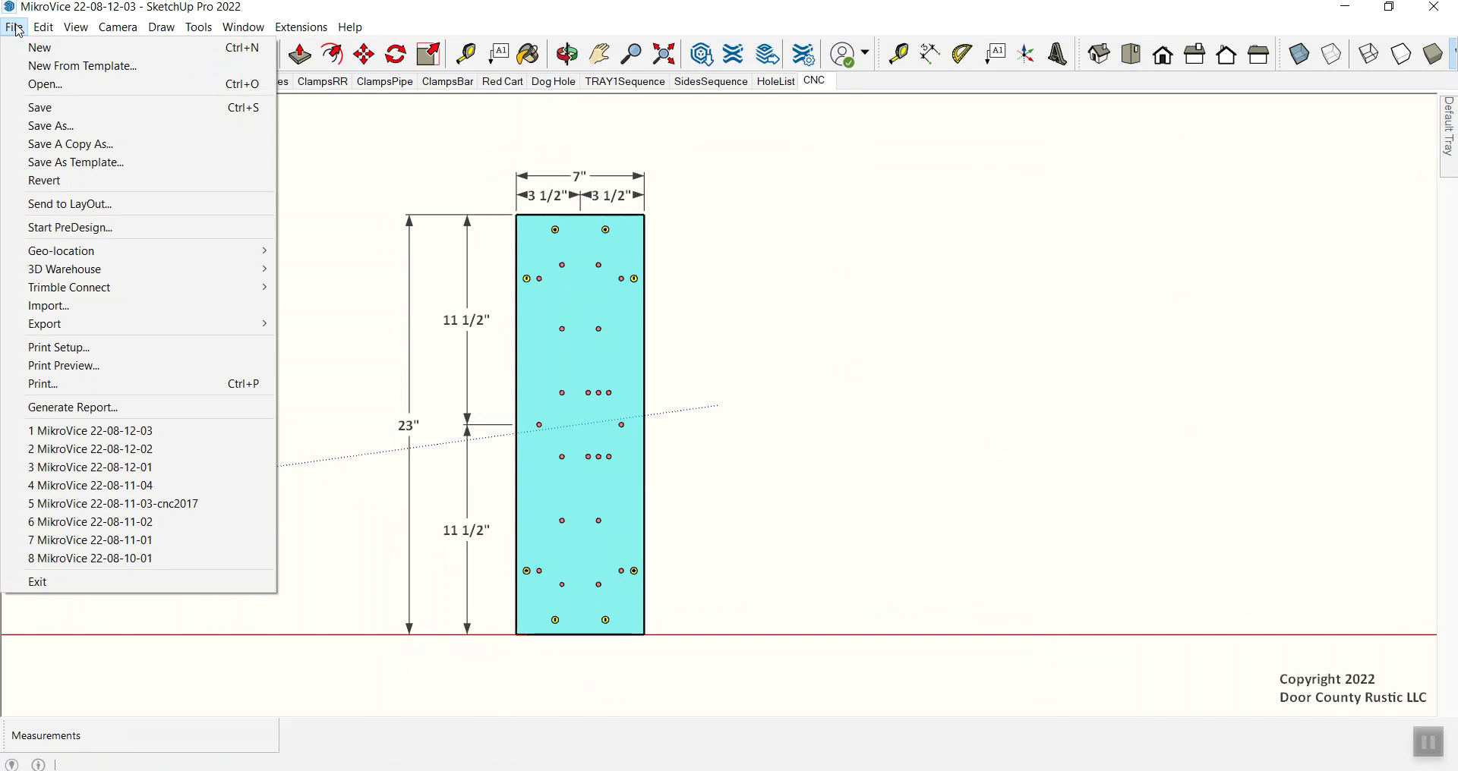
pyautogui.click(41, 127)
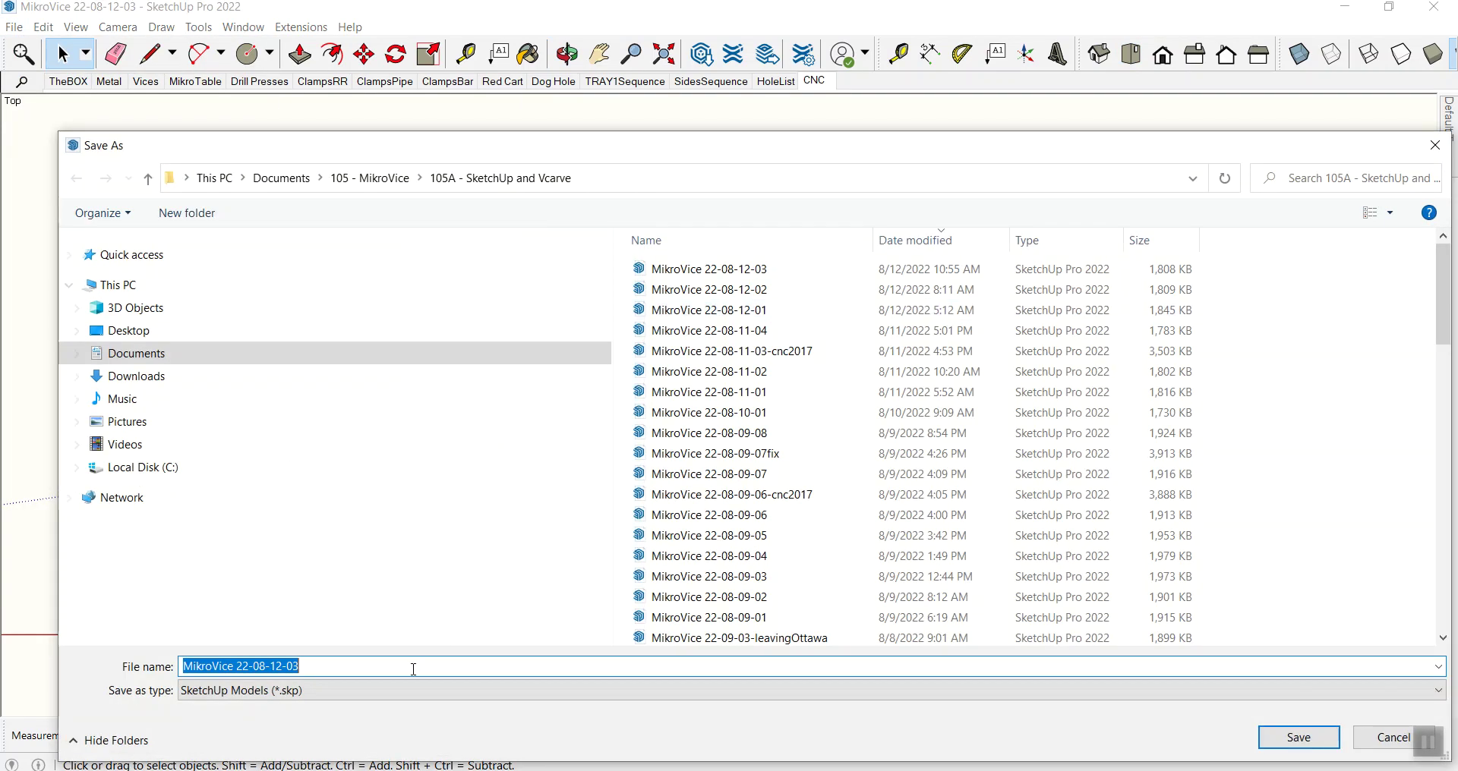
pyautogui.click(335, 667)
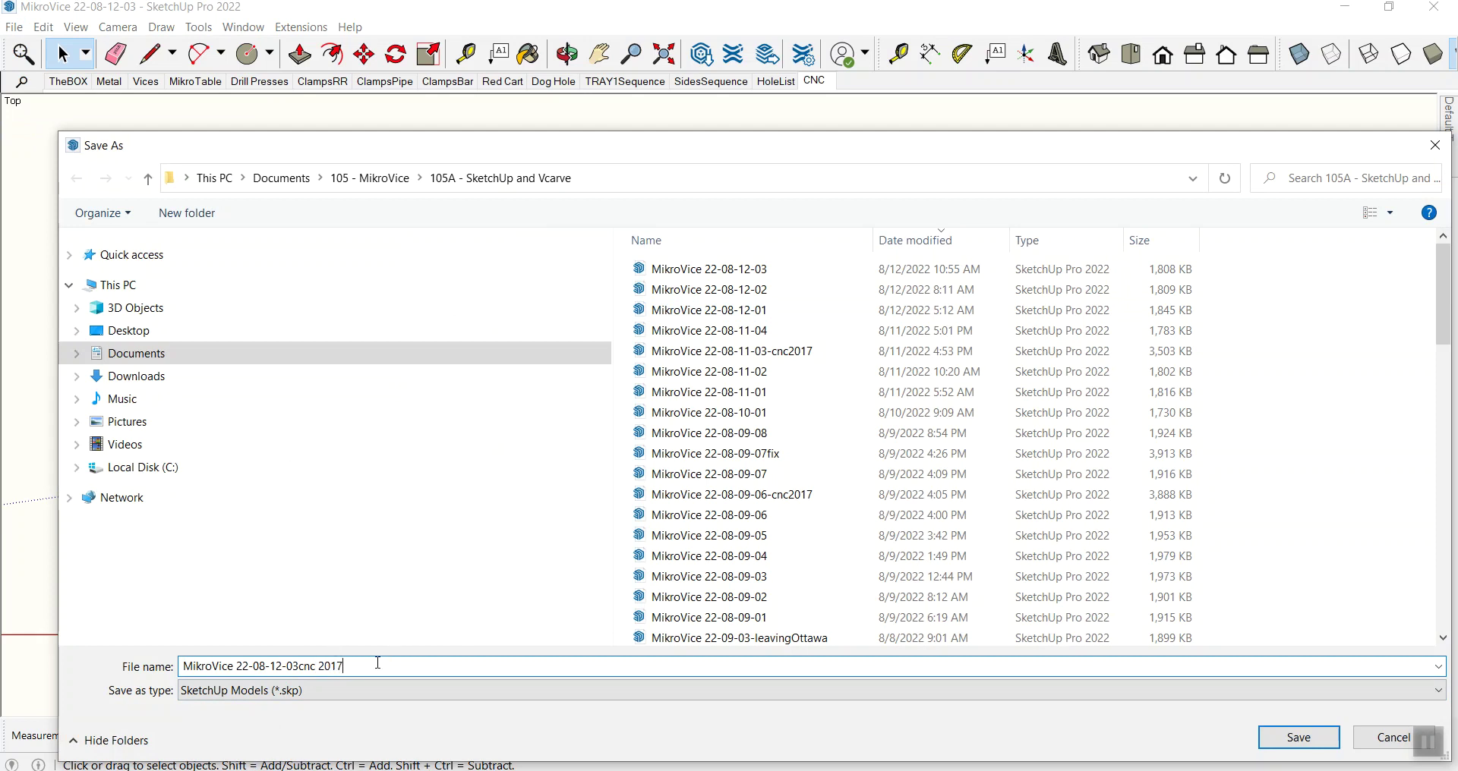
pyautogui.click(1442, 699)
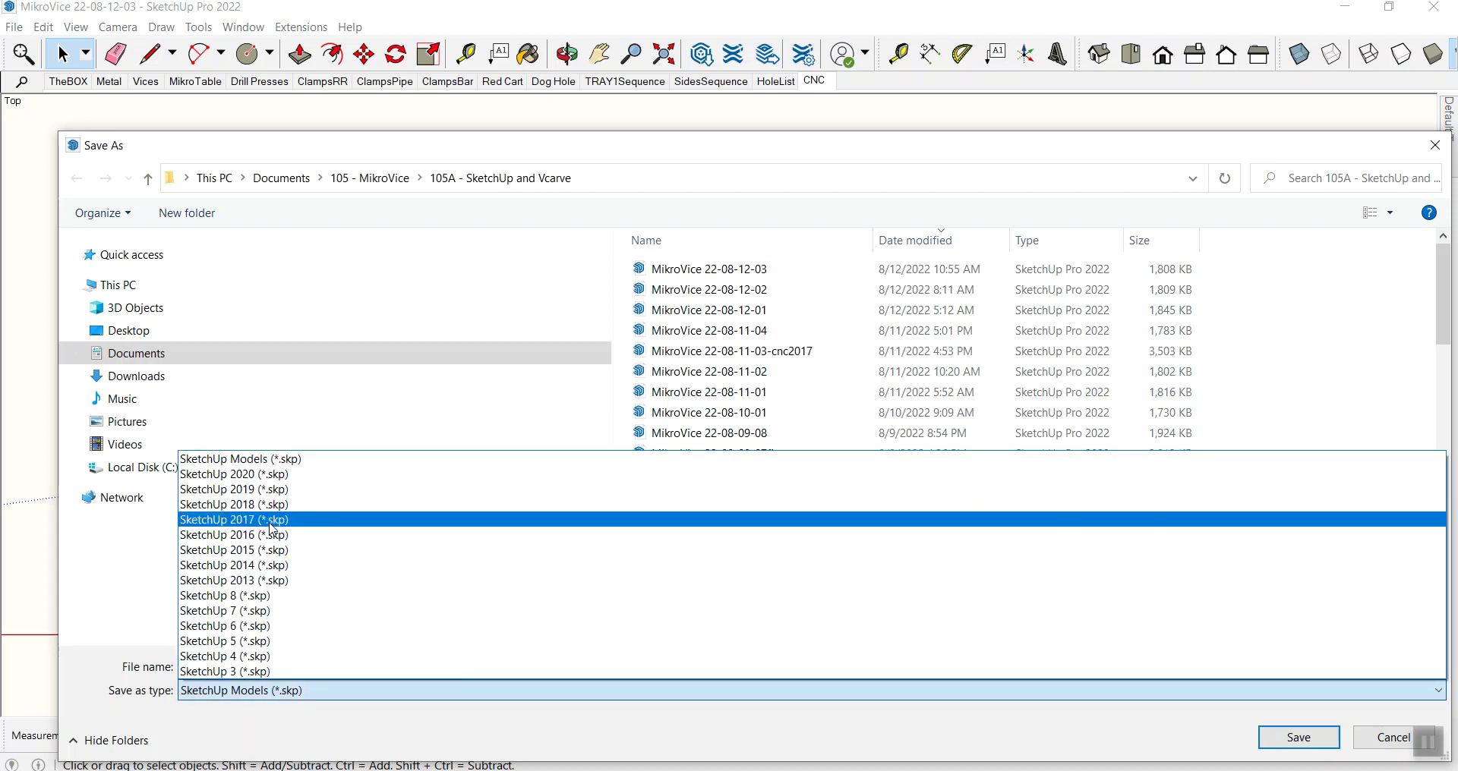
pyautogui.click(248, 523)
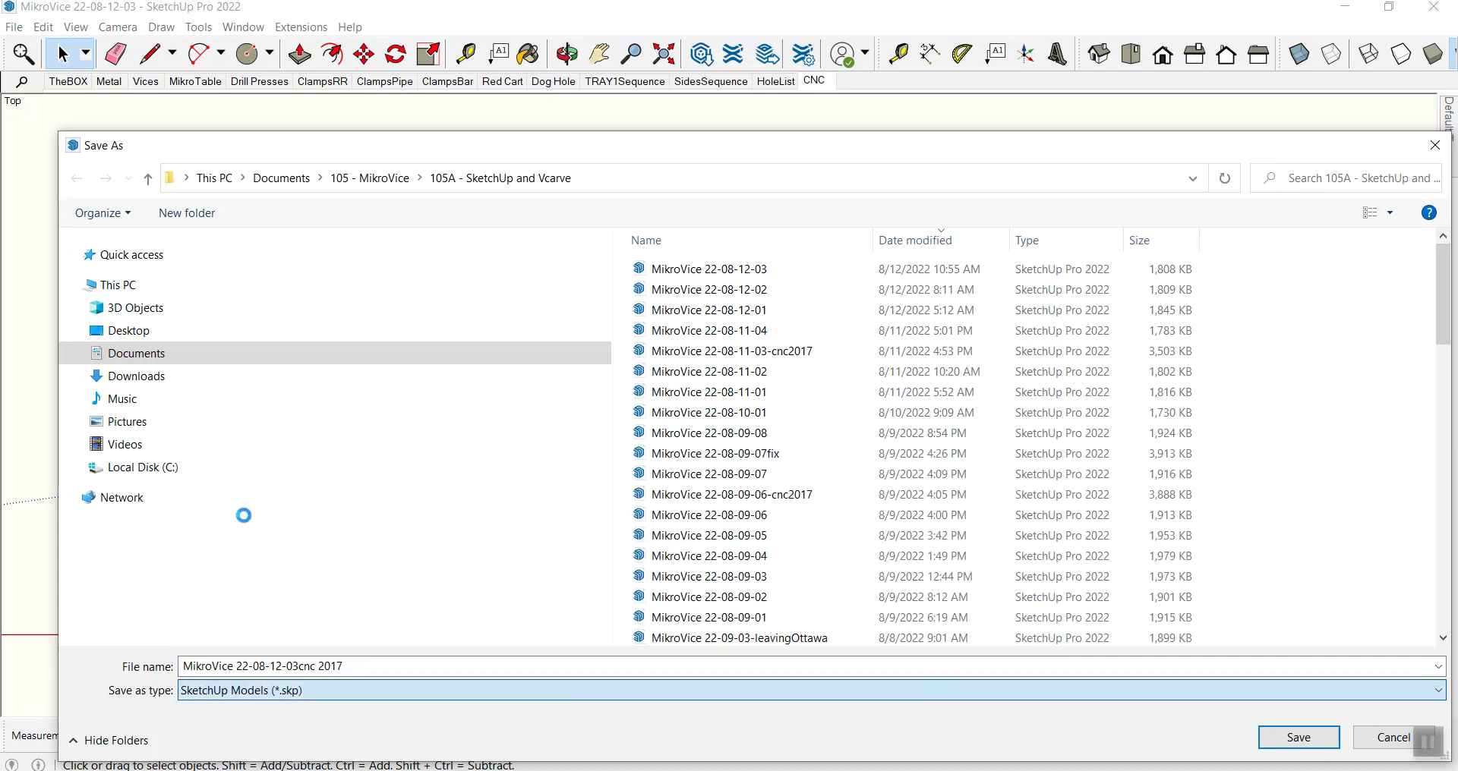
pyautogui.click(1298, 738)
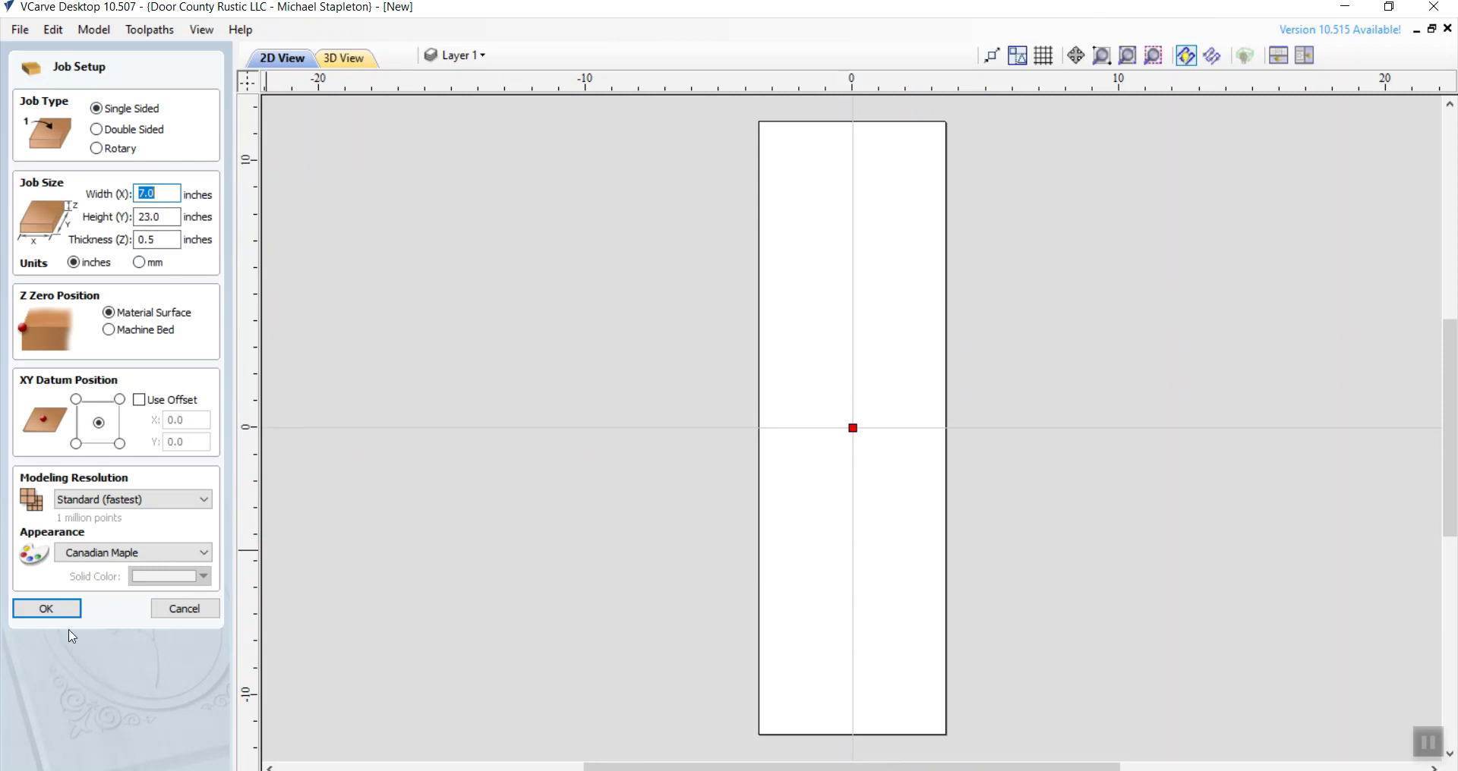
# Step: Accept the single-sided job at Width 7.0, Height 23.0, Thickness 0.5 inches
pyautogui.click(48, 610)
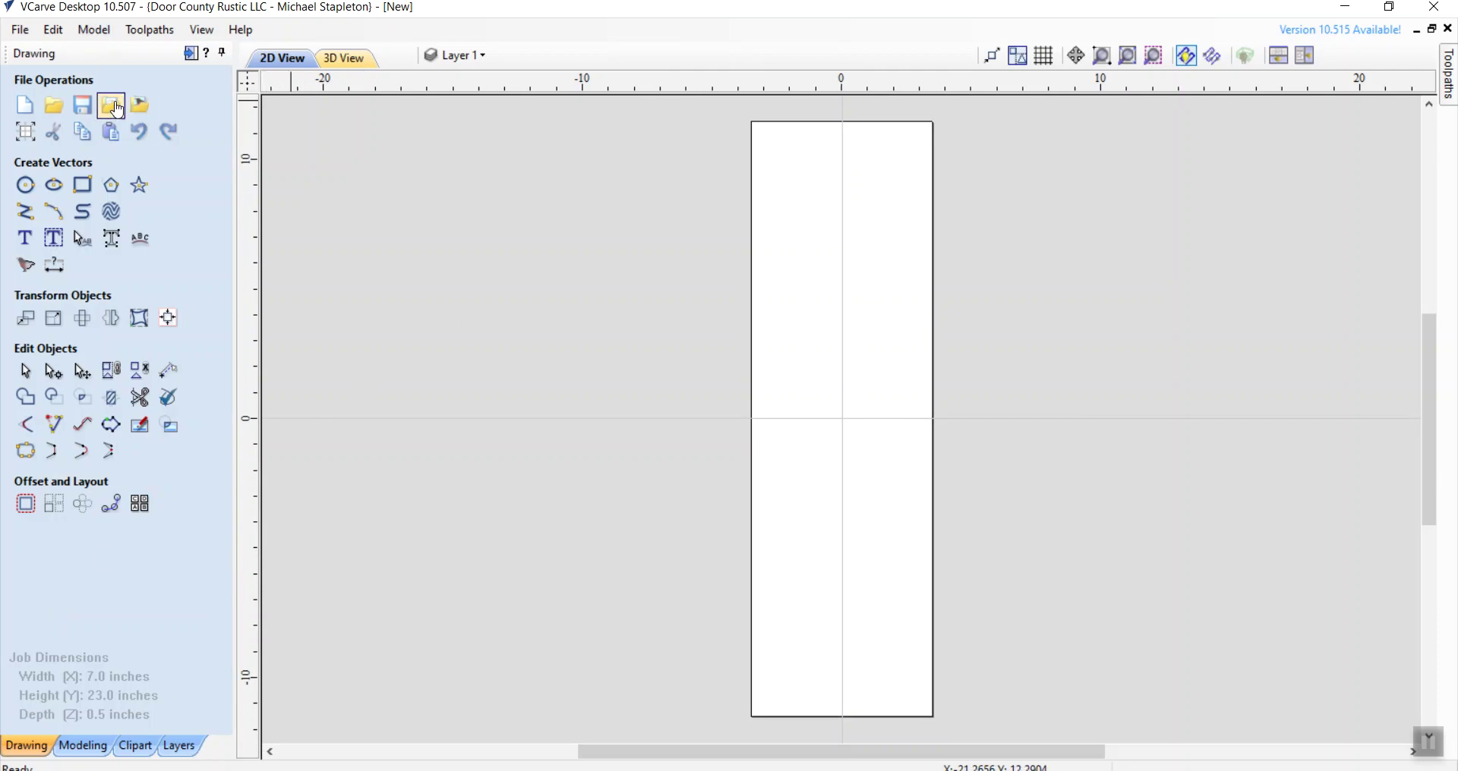
# Step: Import vectors from the MikroVice 22-08-12-03cnc 2017 SketchUp file with default import settings
pyautogui.click(114, 110)
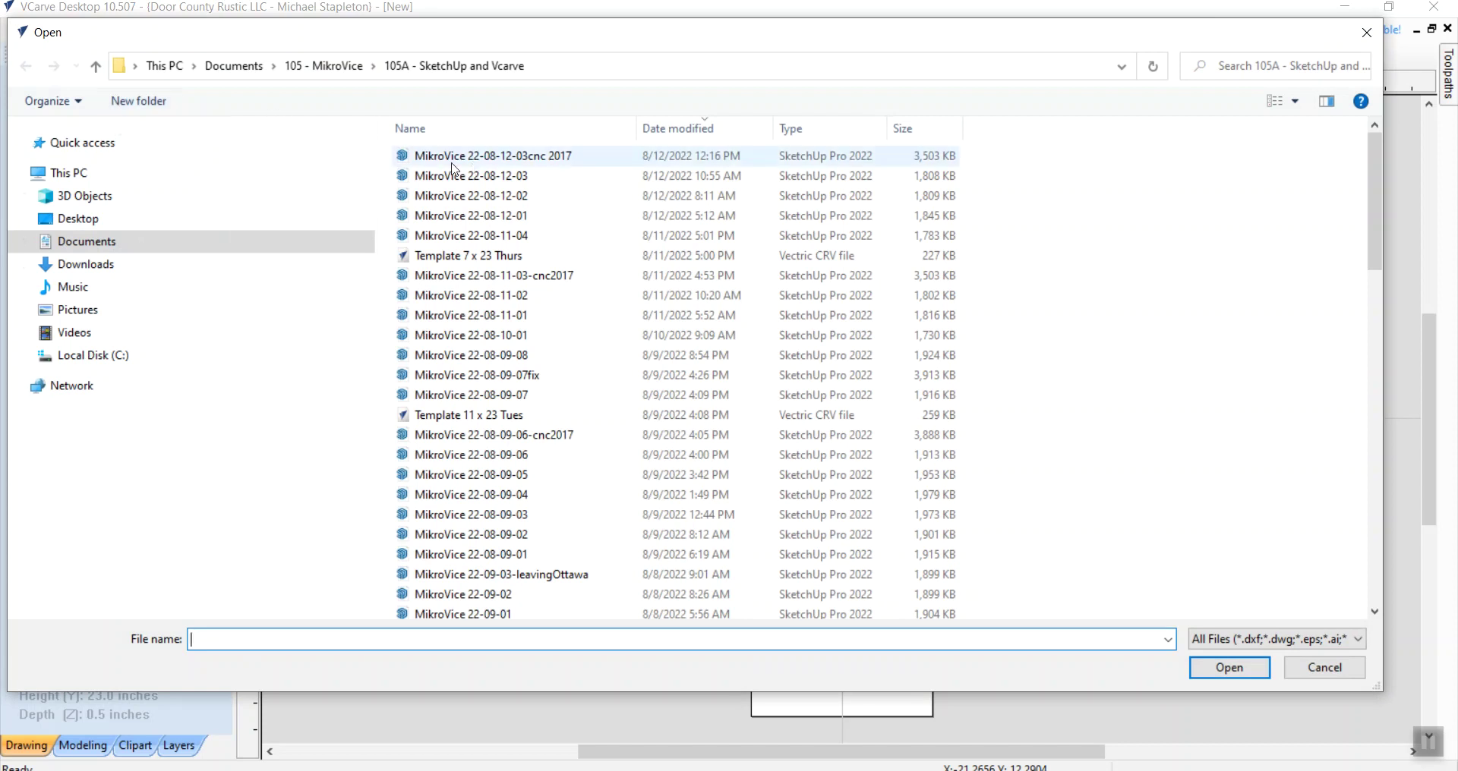
pyautogui.click(514, 166)
pyautogui.click(1228, 667)
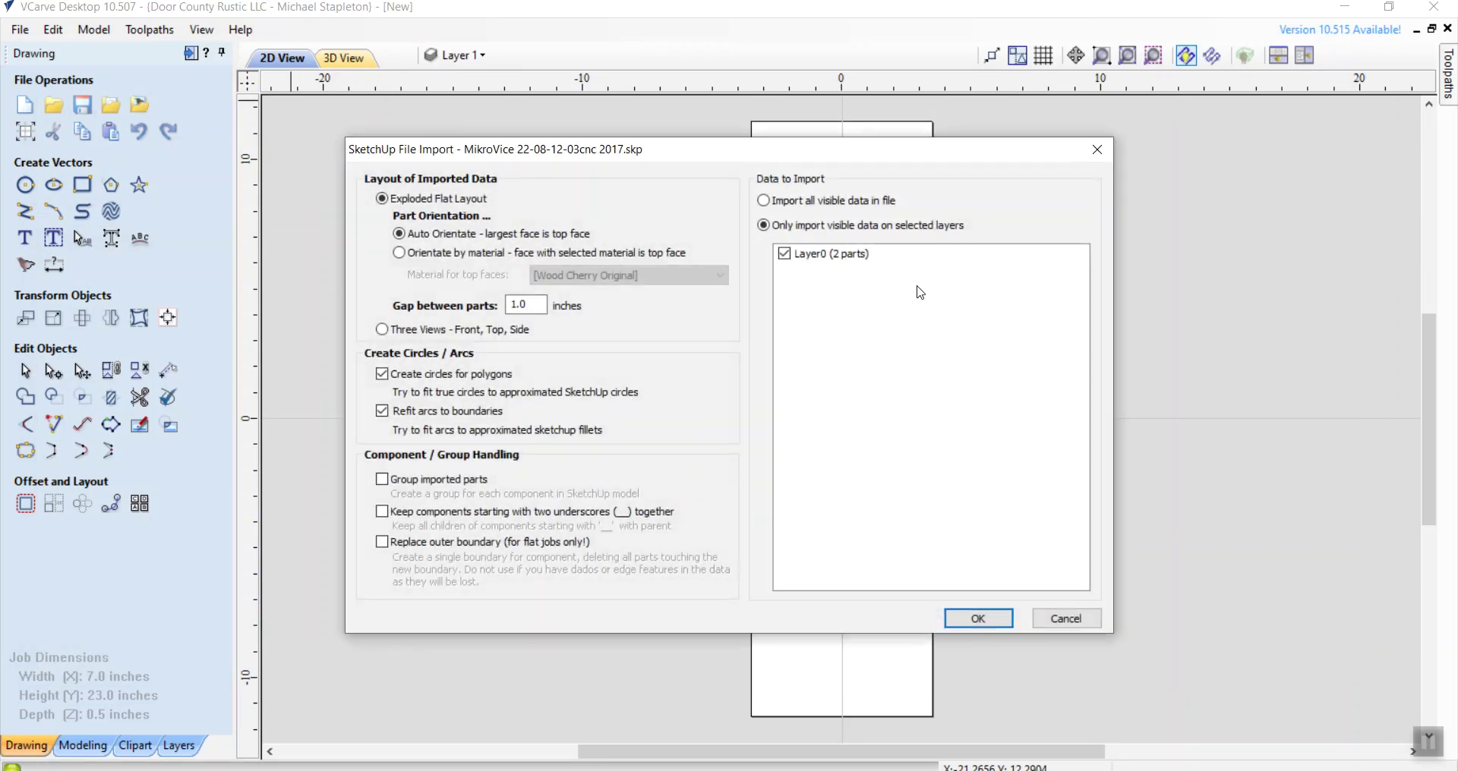
pyautogui.click(961, 615)
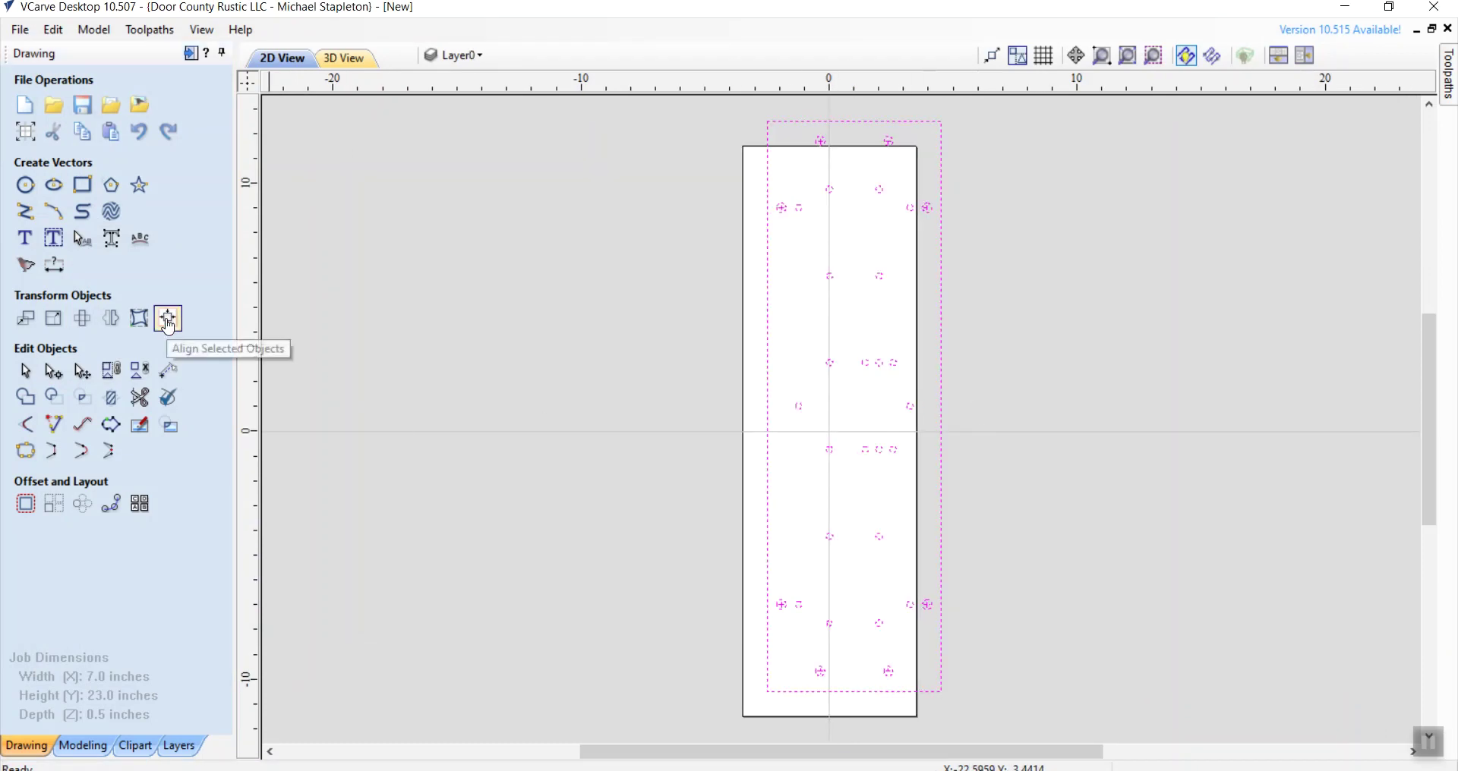
# Step: Centre the imported hole pattern on the material and deselect it
pyautogui.click(167, 321)
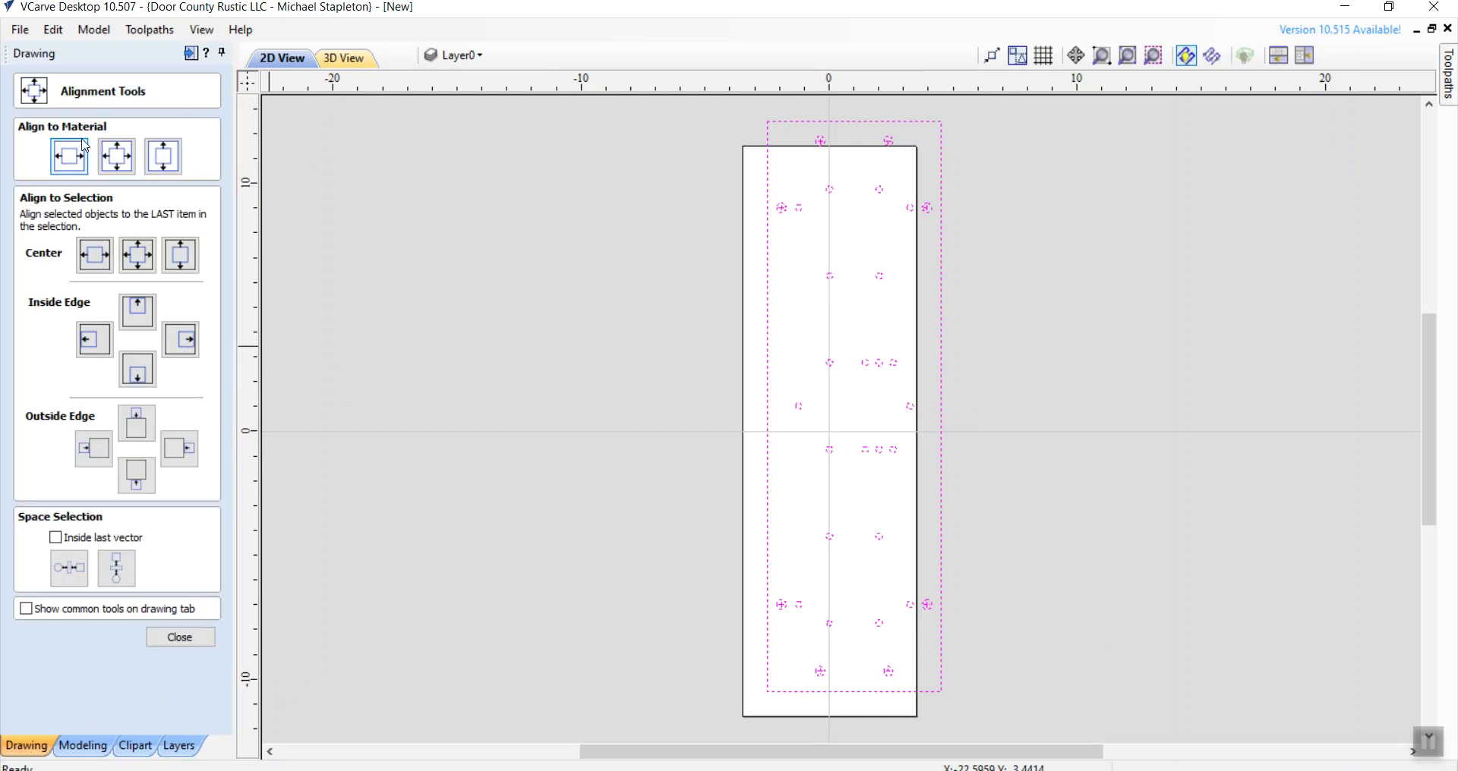
pyautogui.click(119, 161)
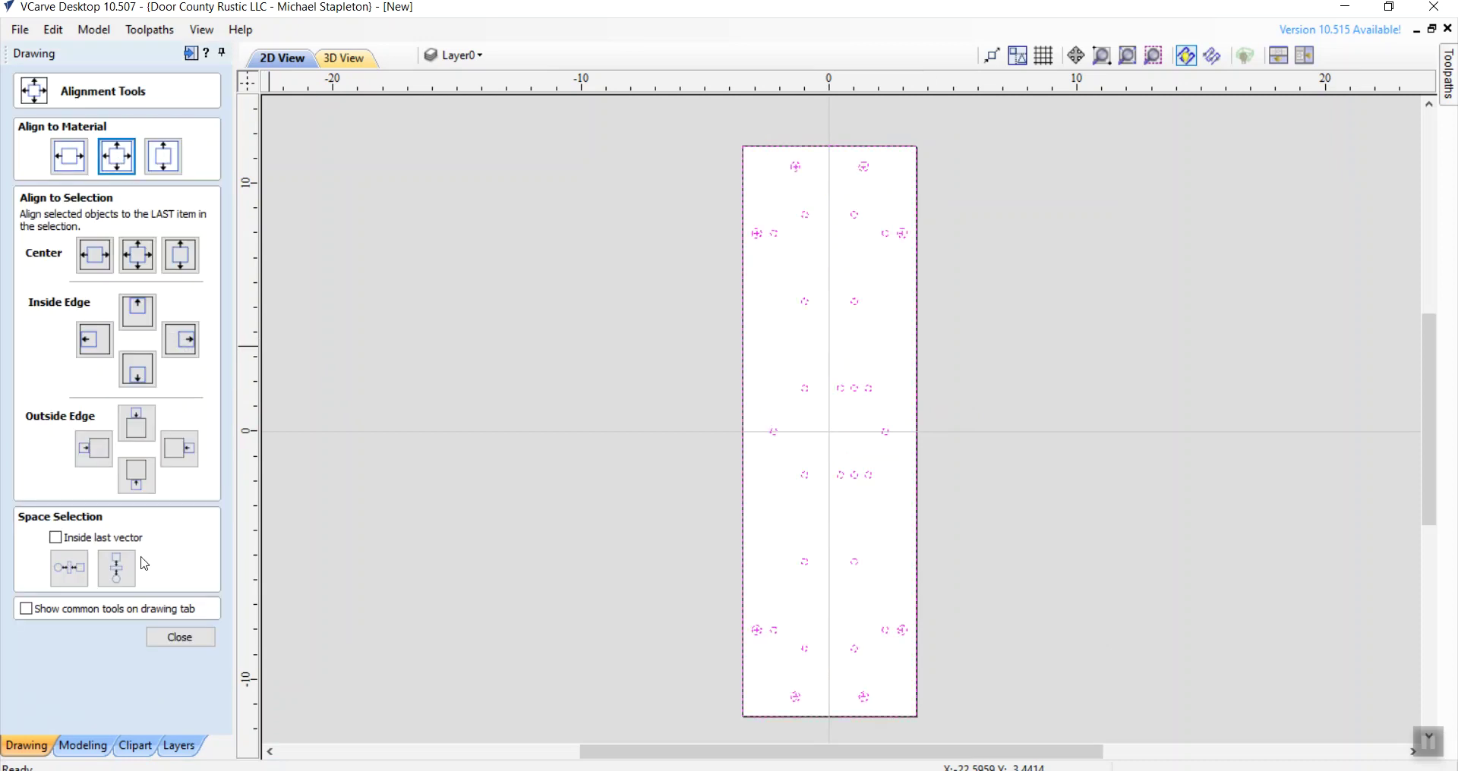
pyautogui.click(171, 639)
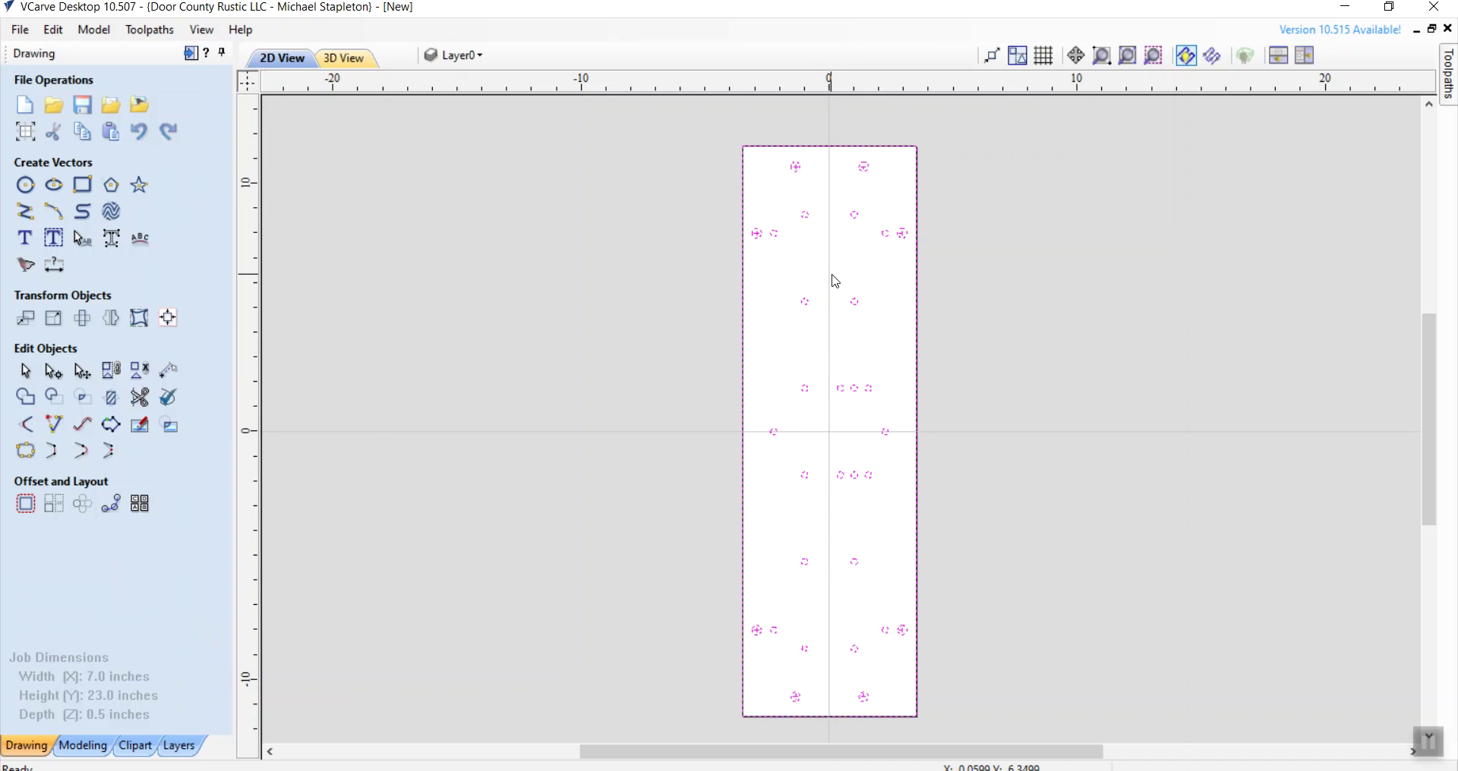
pyautogui.click(883, 357)
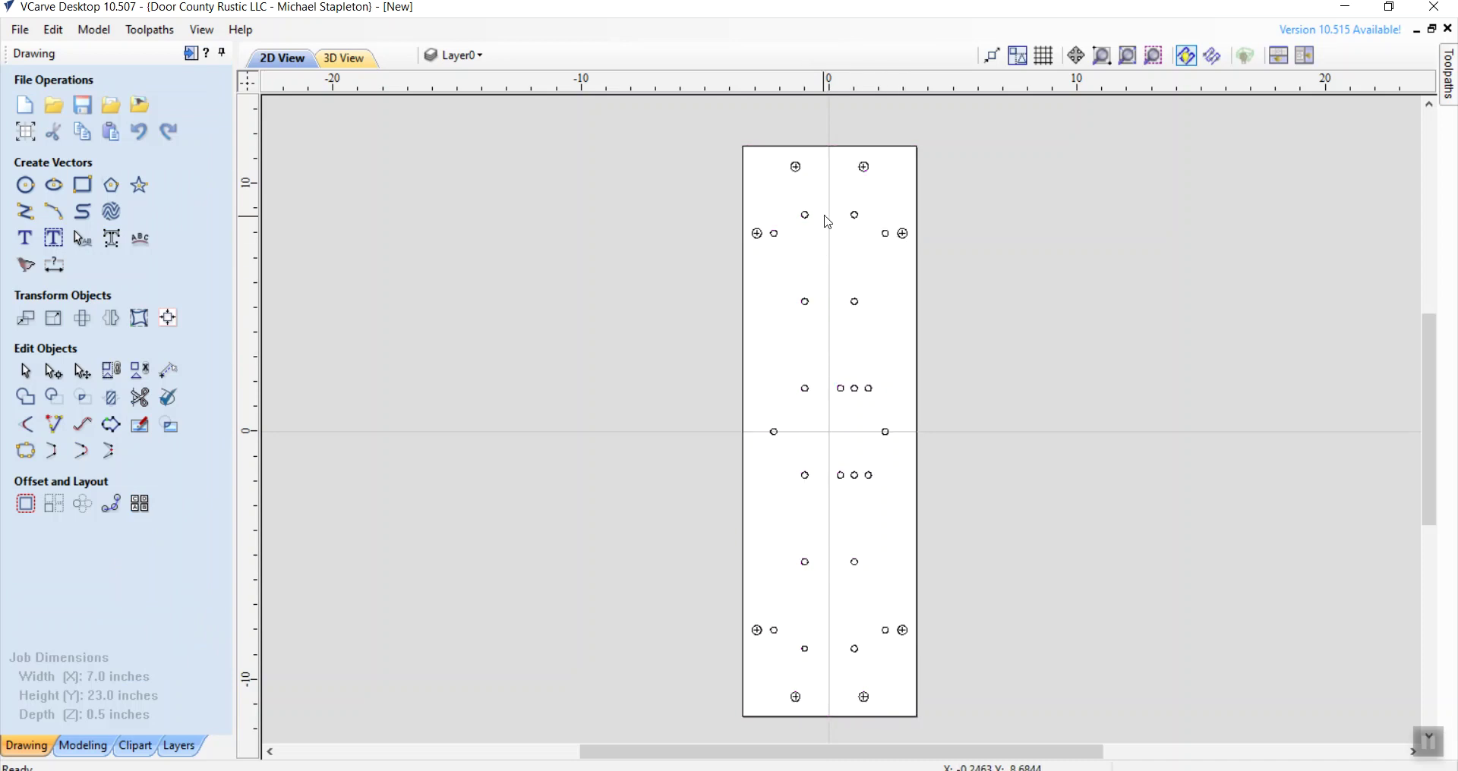
# Step: Select the eight peg-hole circles: two top, two upper sides, two lower sides, two bottom
pyautogui.moveTo(775, 147); pyautogui.dragTo(894, 190)
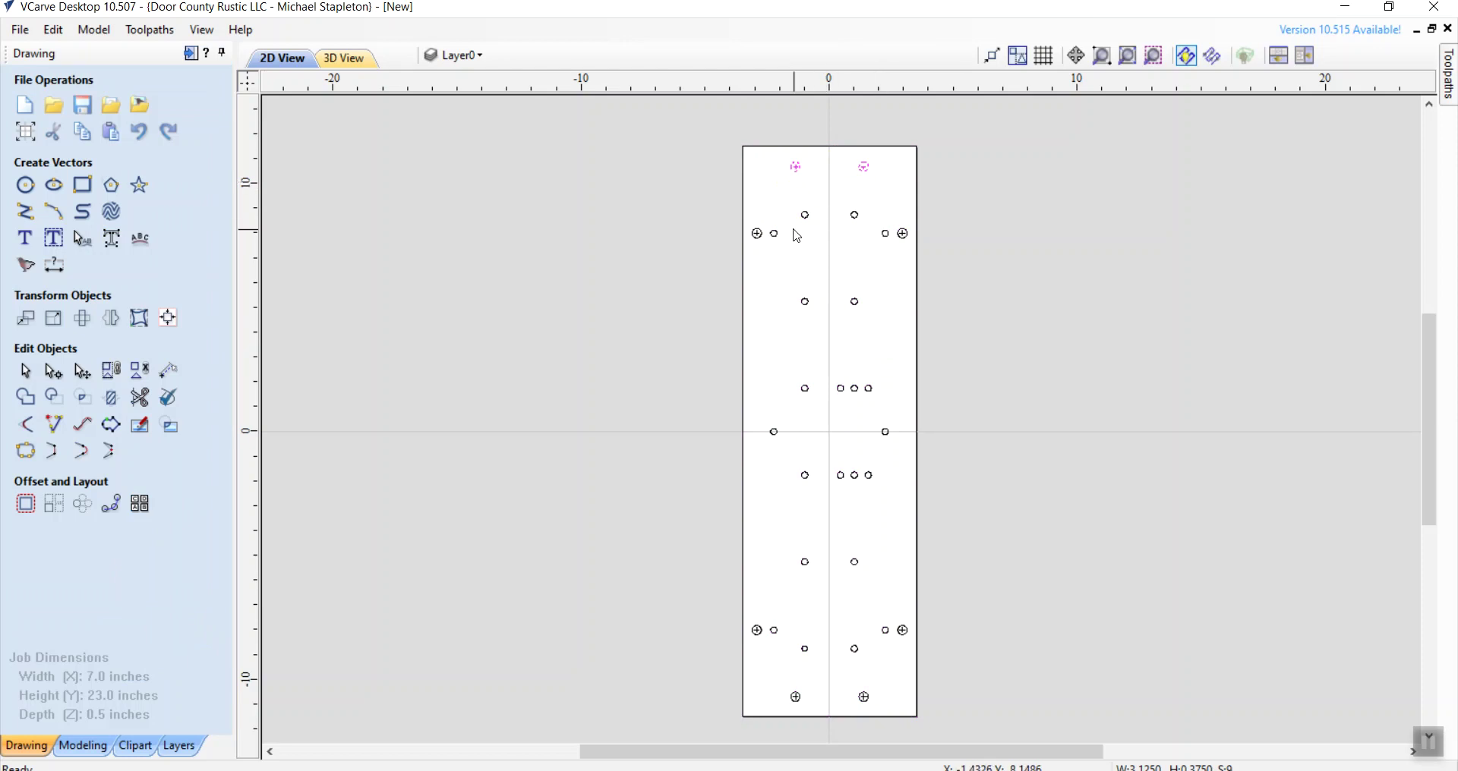
pyautogui.moveTo(745, 210); pyautogui.dragTo(766, 270)
pyautogui.keyDown('shift'); pyautogui.moveTo(896, 215); pyautogui.dragTo(913, 258); pyautogui.keyUp('shift')
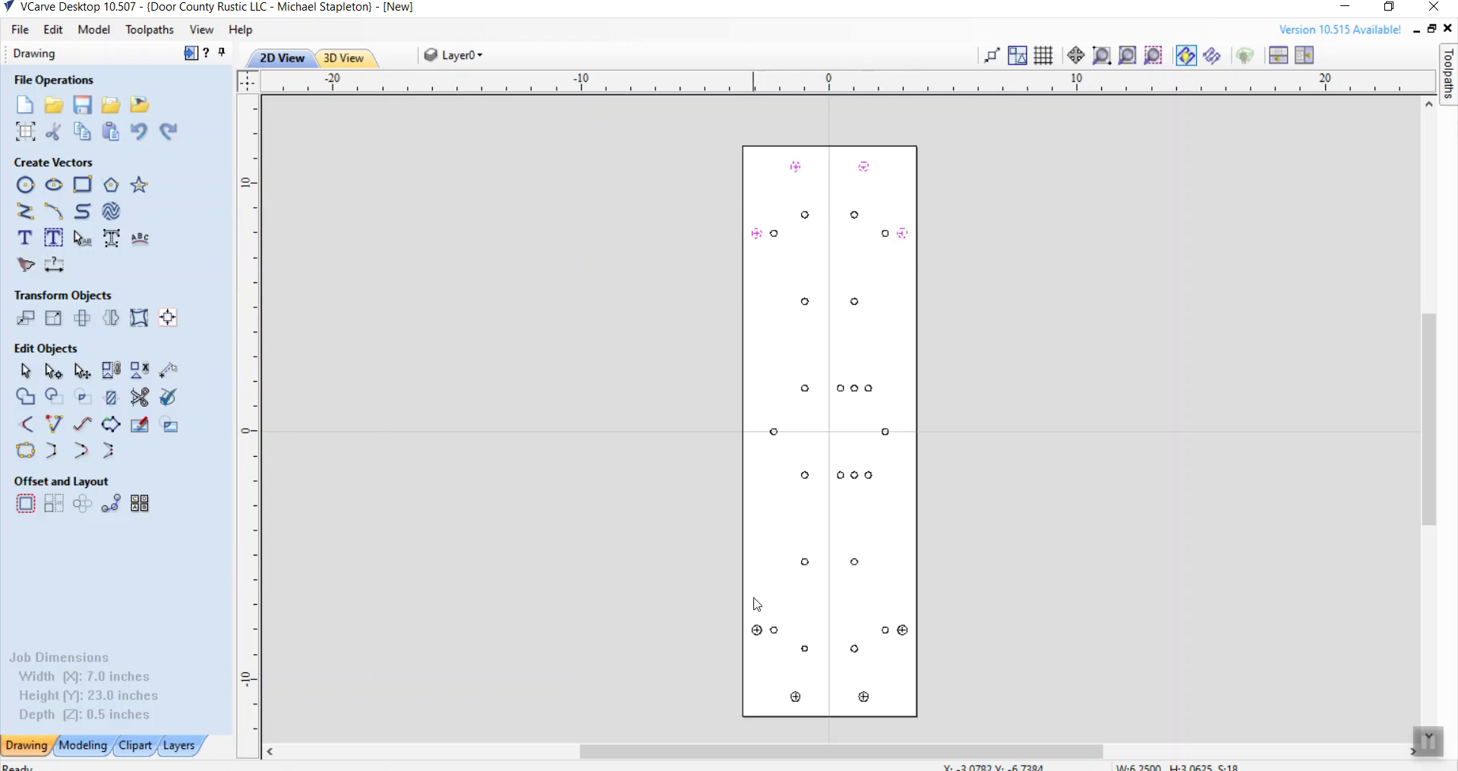
pyautogui.keyDown('shift'); pyautogui.moveTo(747, 621); pyautogui.dragTo(766, 650); pyautogui.keyUp('shift')
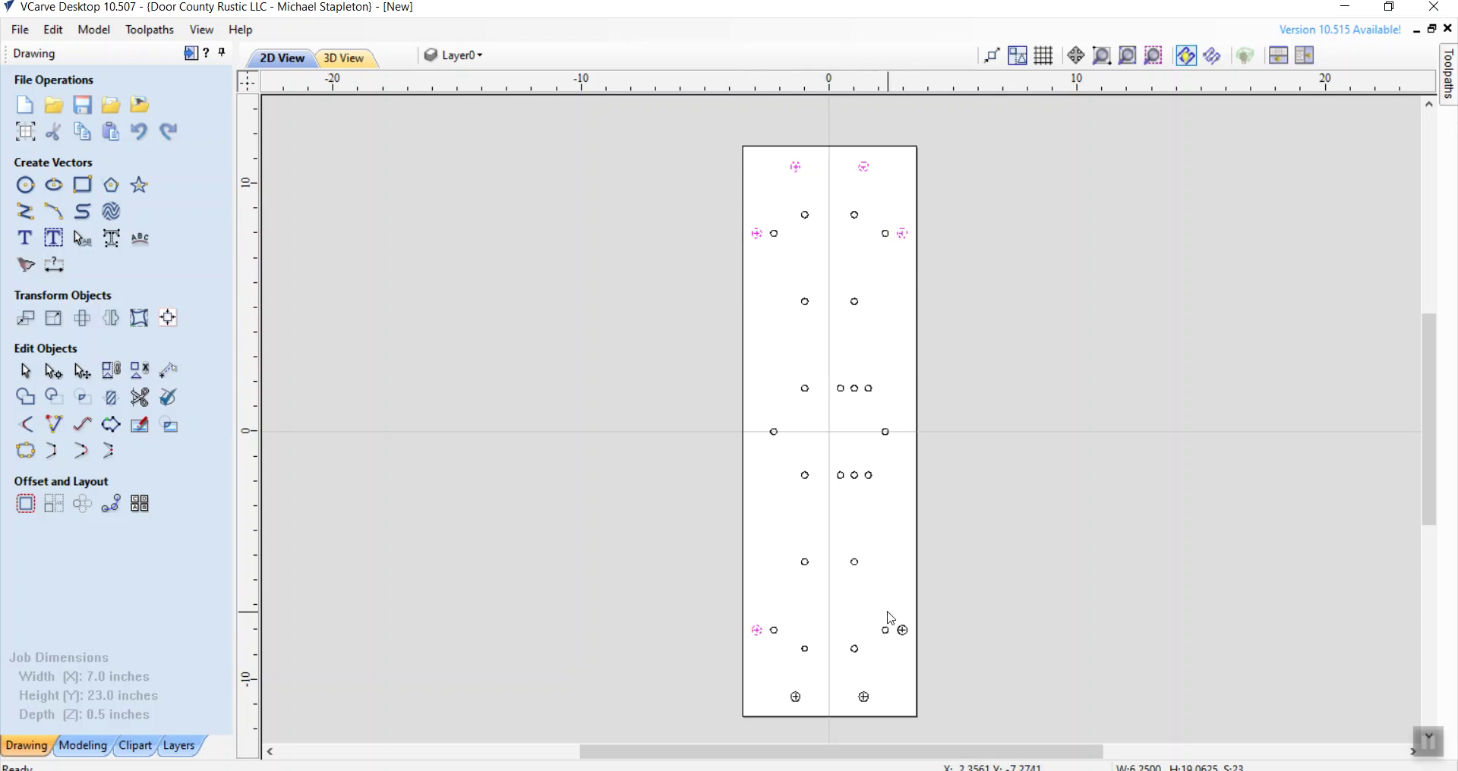
pyautogui.keyDown('shift'); pyautogui.moveTo(888, 613); pyautogui.dragTo(916, 654); pyautogui.keyUp('shift')
pyautogui.keyDown('shift'); pyautogui.moveTo(765, 679); pyautogui.dragTo(892, 704); pyautogui.keyUp('shift')
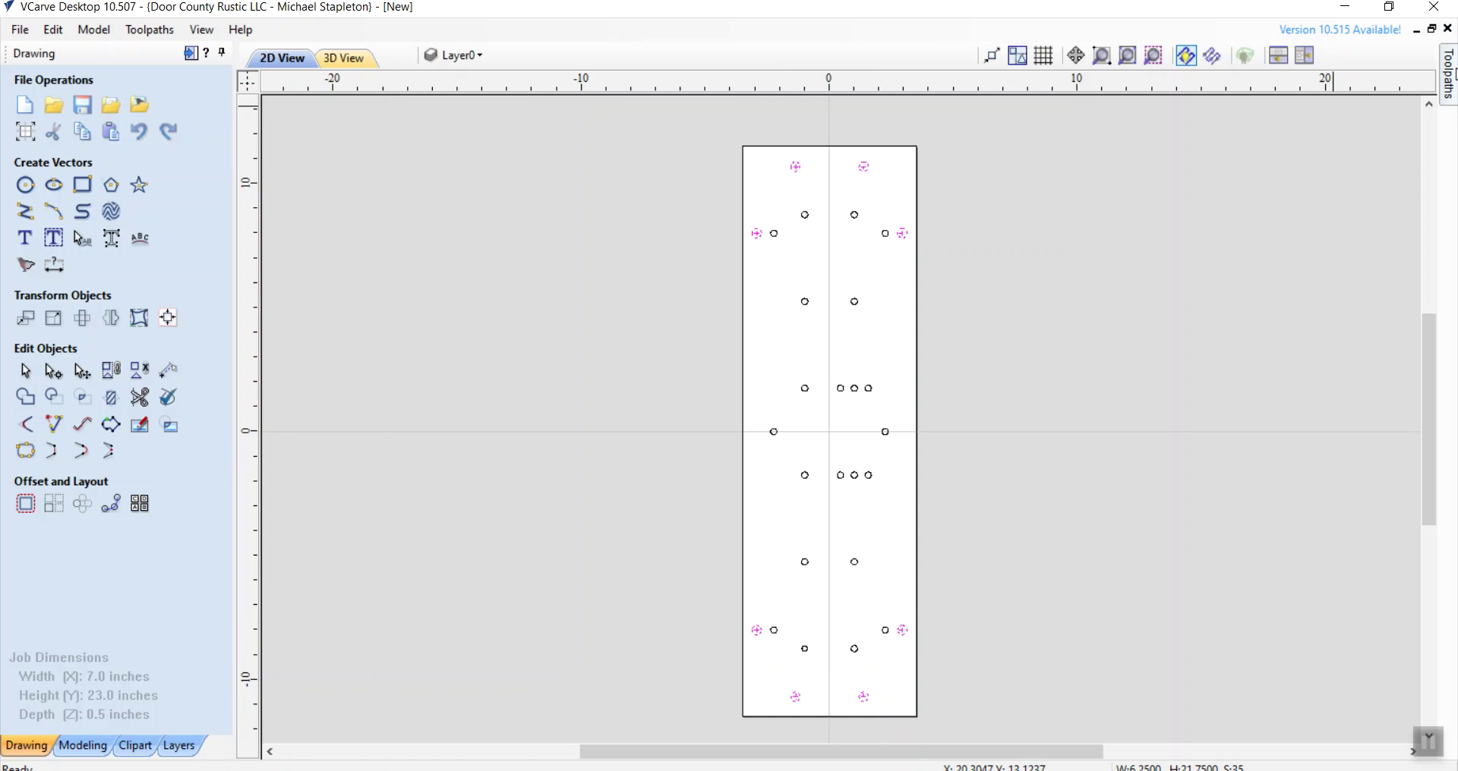
pyautogui.click(1449, 72)
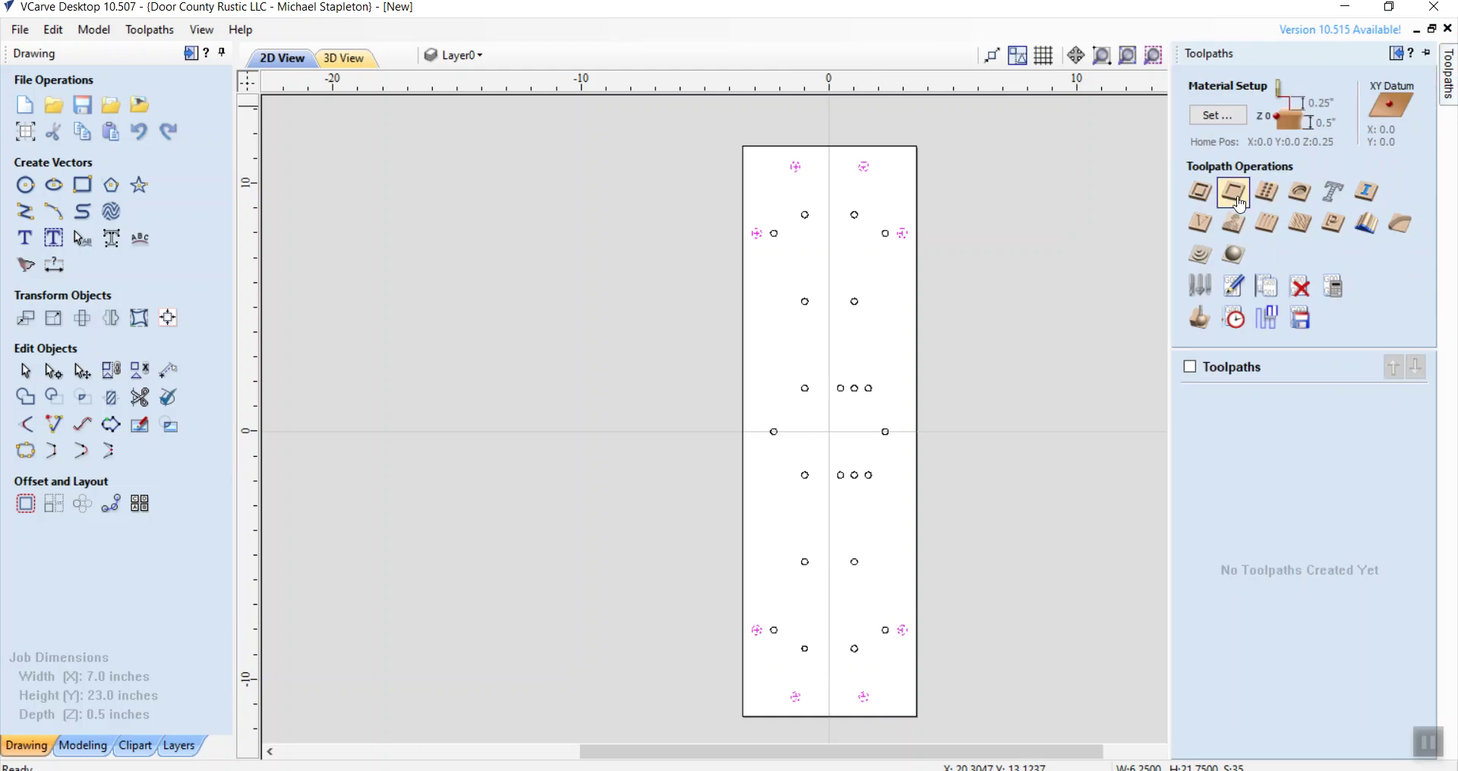
# Step: Create and calculate a 0.6 in pocket toolpath named 3/8" Pegs @ .6, accepting both warnings
pyautogui.click(1234, 193)
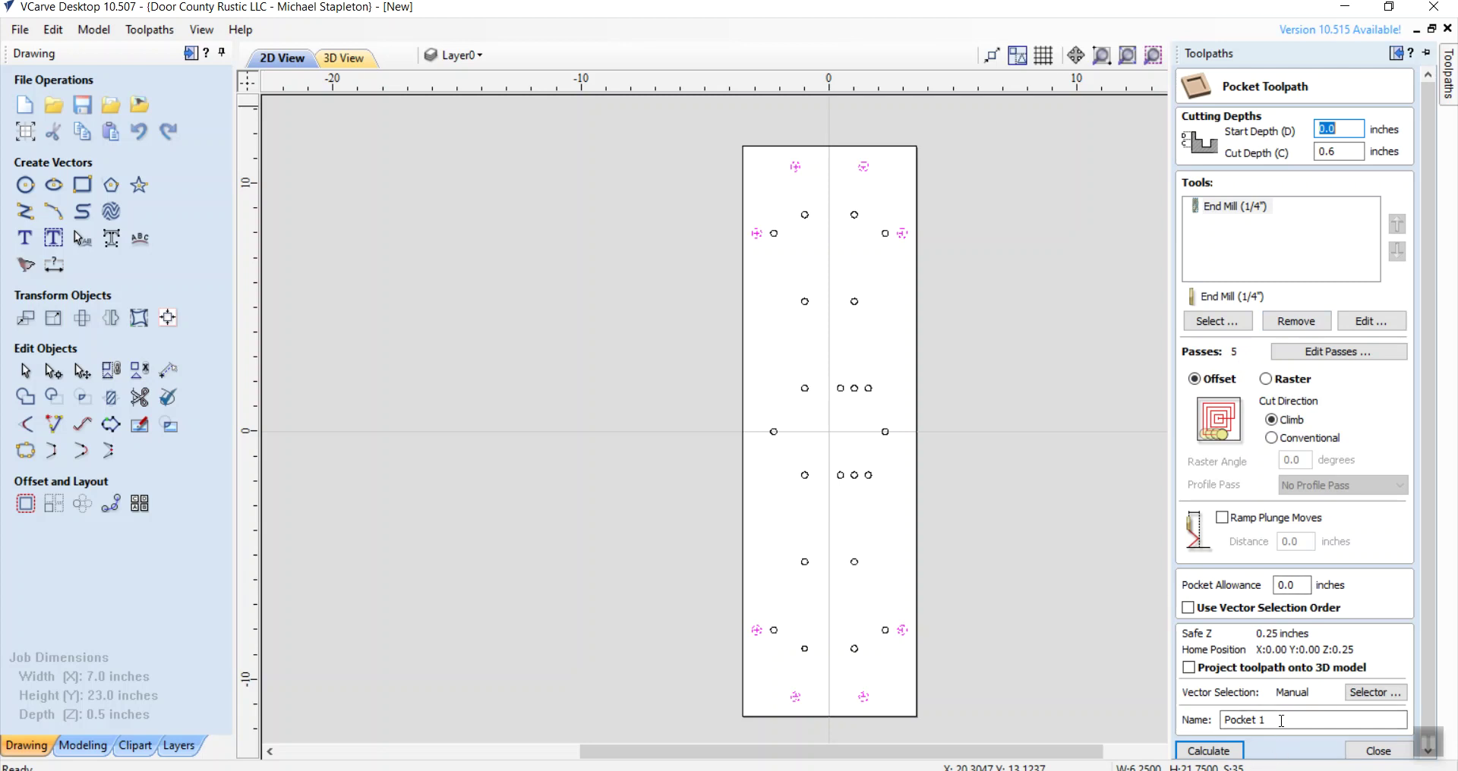
pyautogui.moveTo(1280, 718); pyautogui.dragTo(1198, 720)
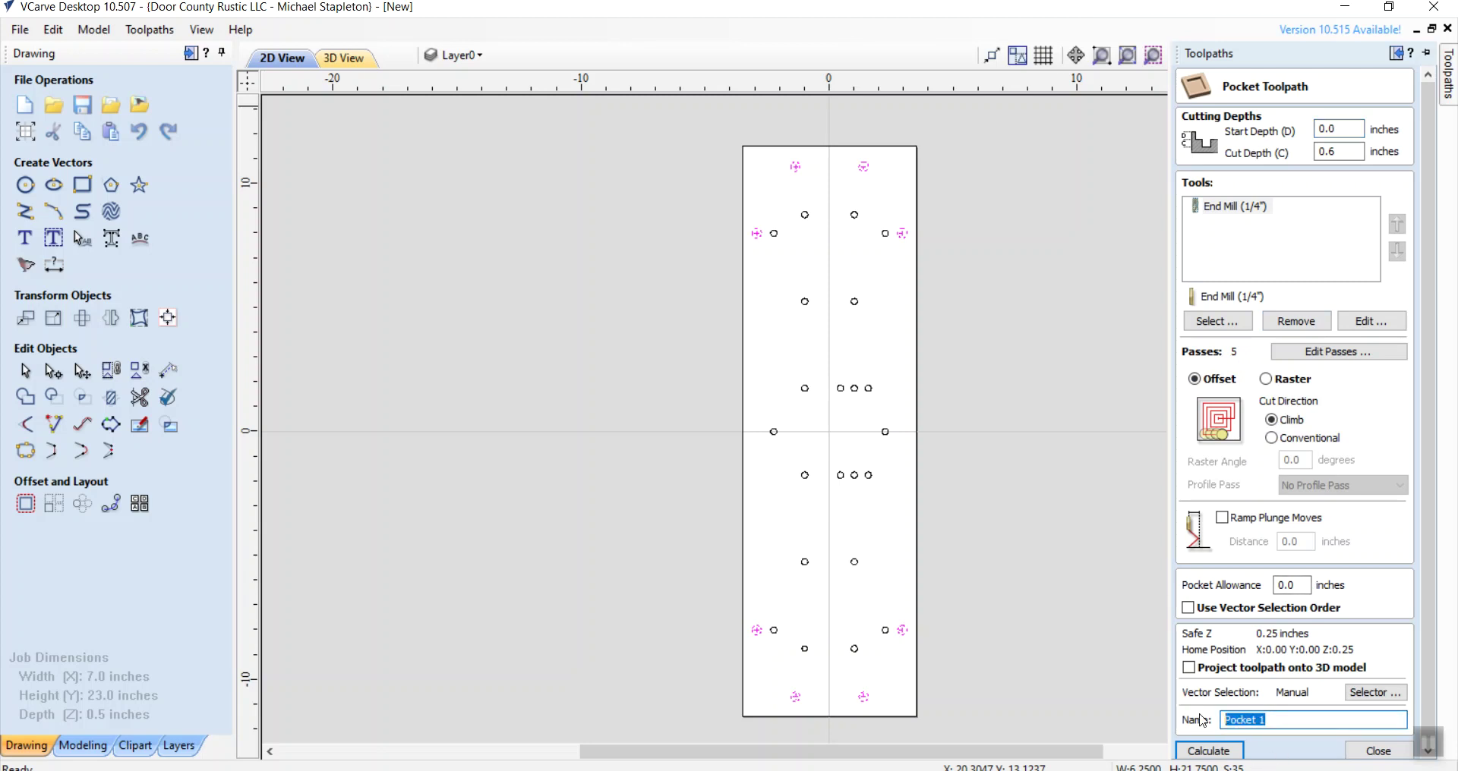
pyautogui.write('3/8" Pegs @ .6')
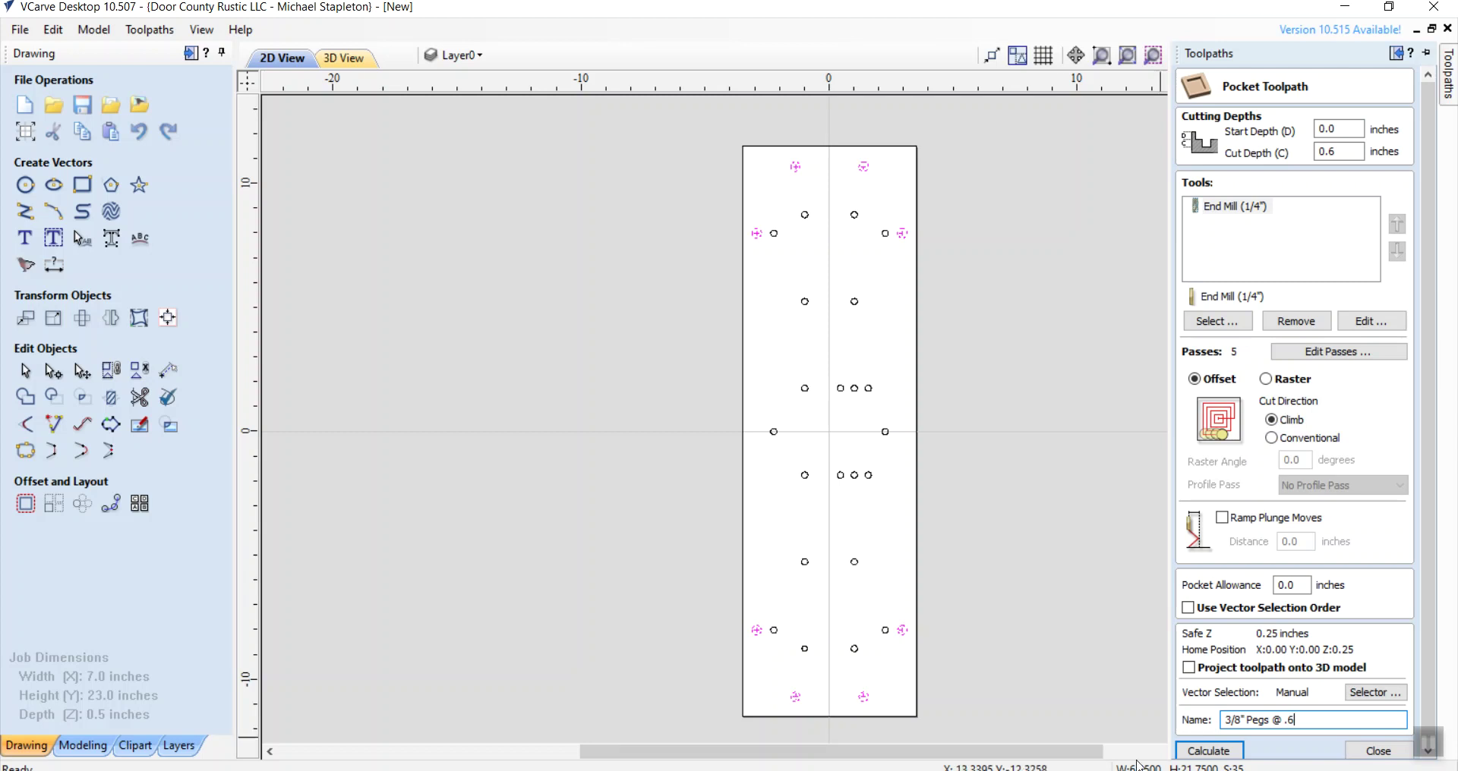
pyautogui.click(1181, 755)
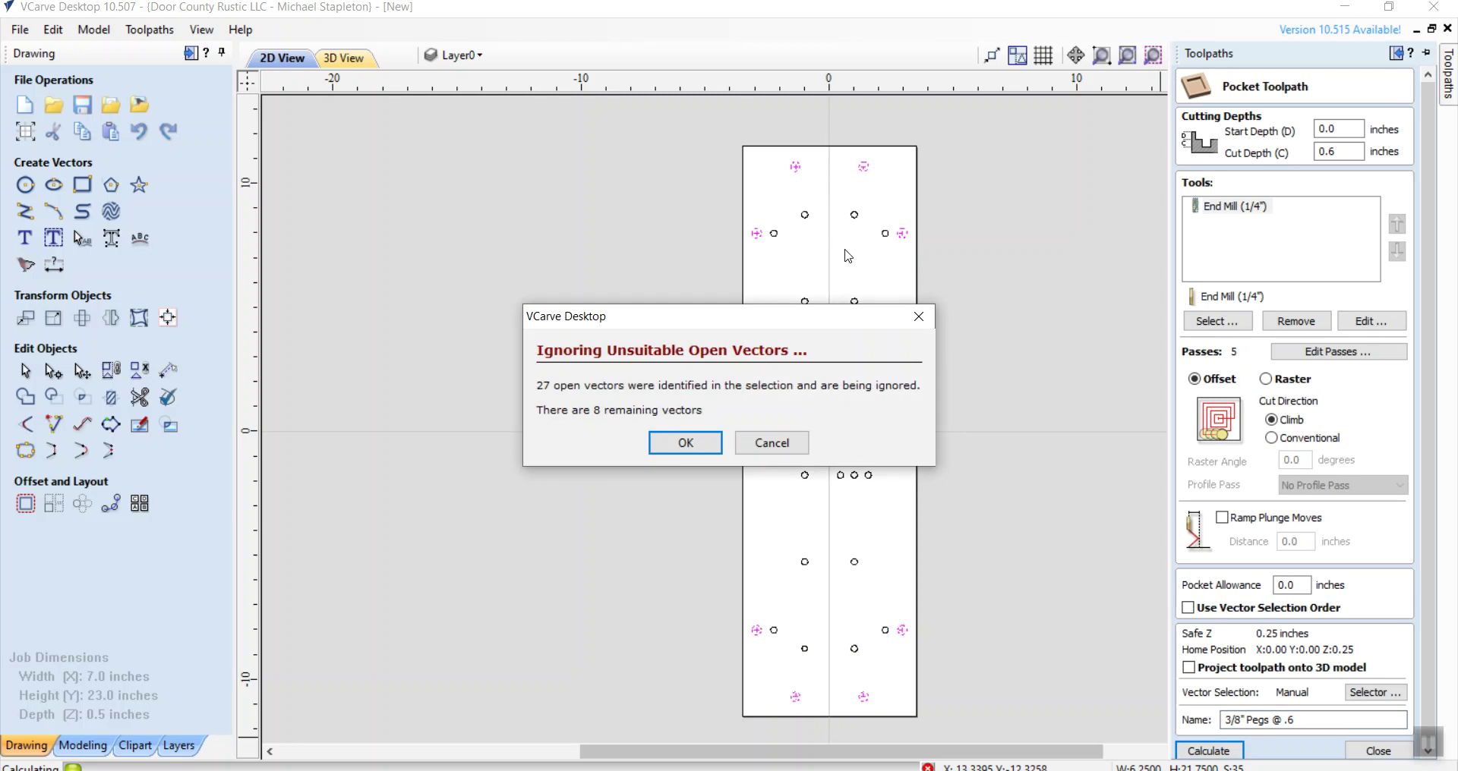
pyautogui.click(681, 448)
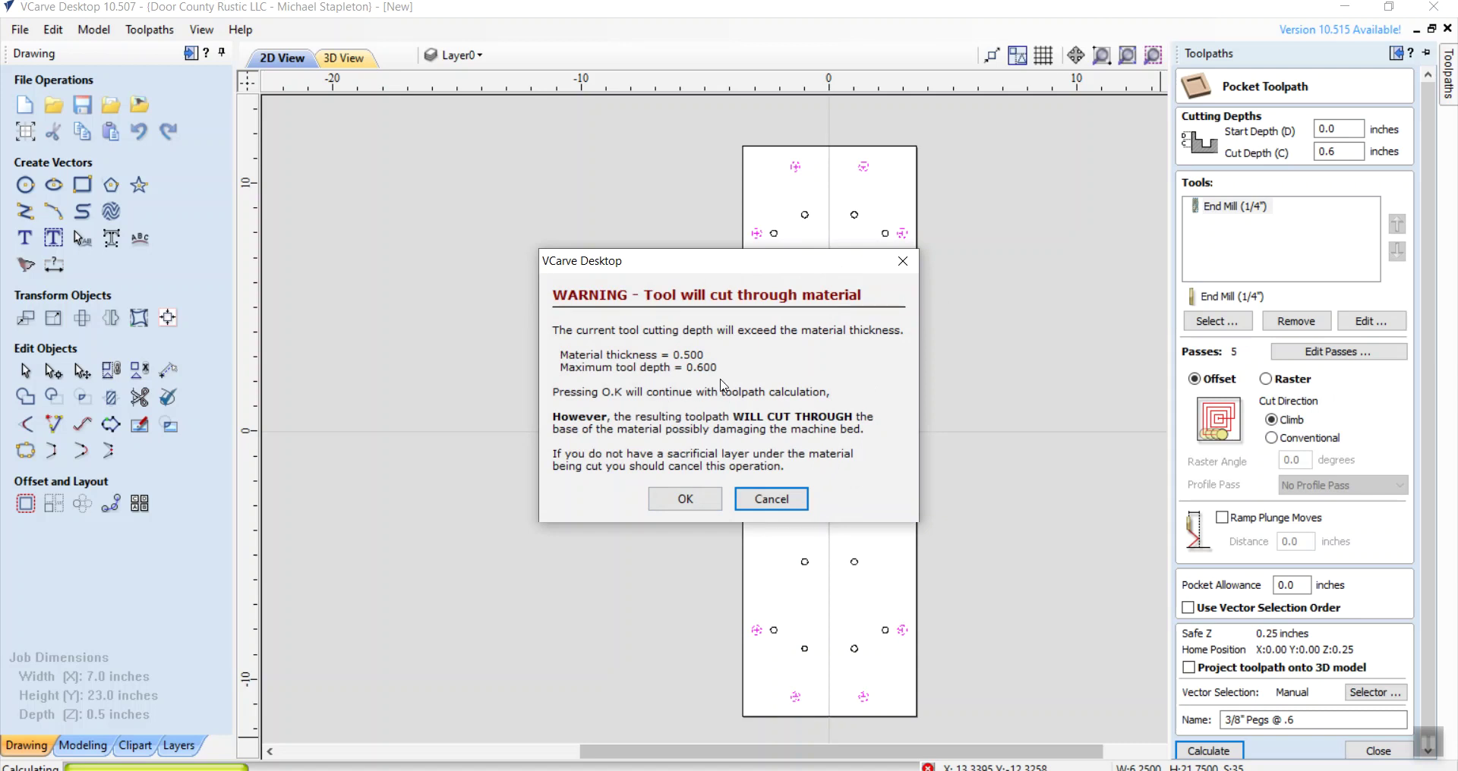
pyautogui.click(685, 499)
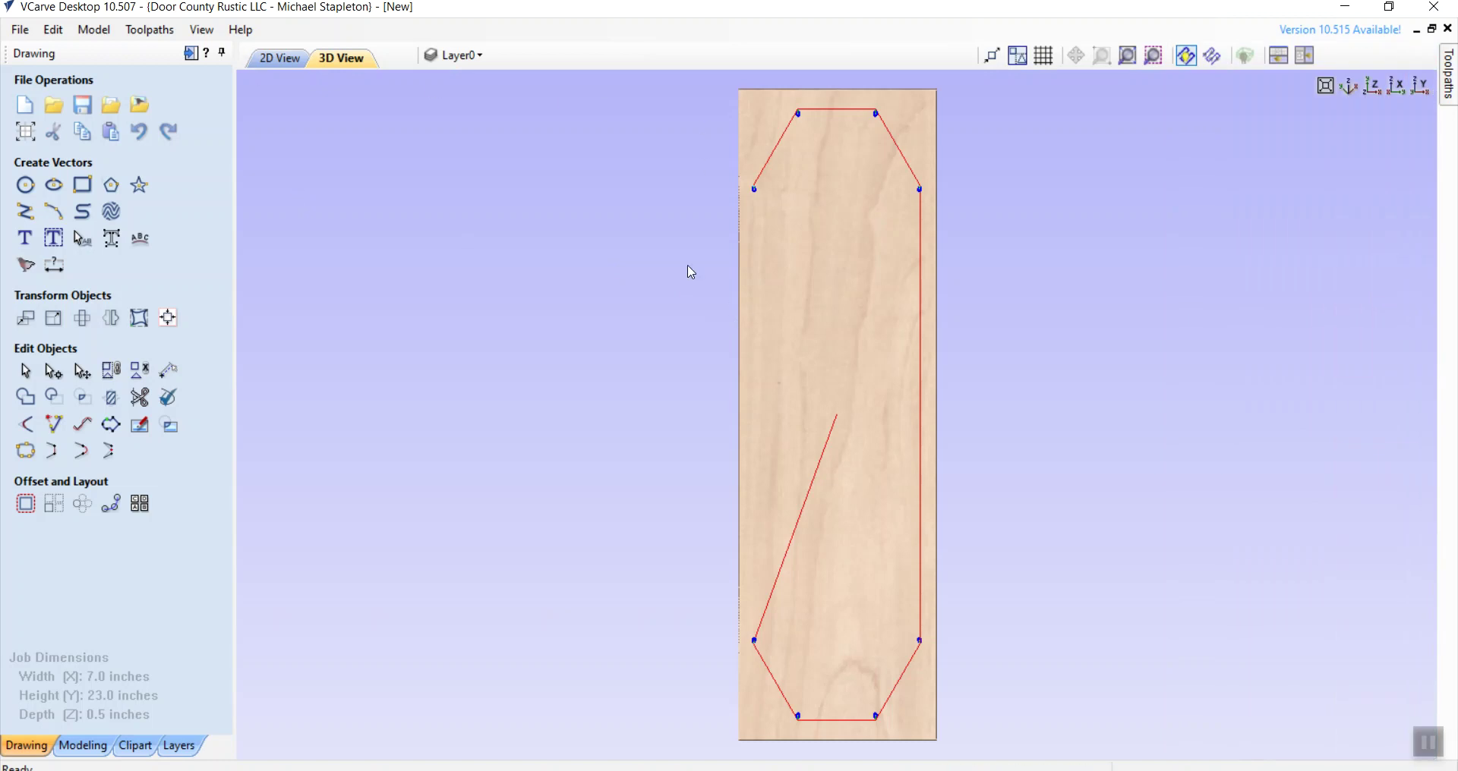
# Step: In the 2D View, zoom in on the board, clear the peg selection, and window-select the punch-hole circles
pyautogui.click(280, 57)
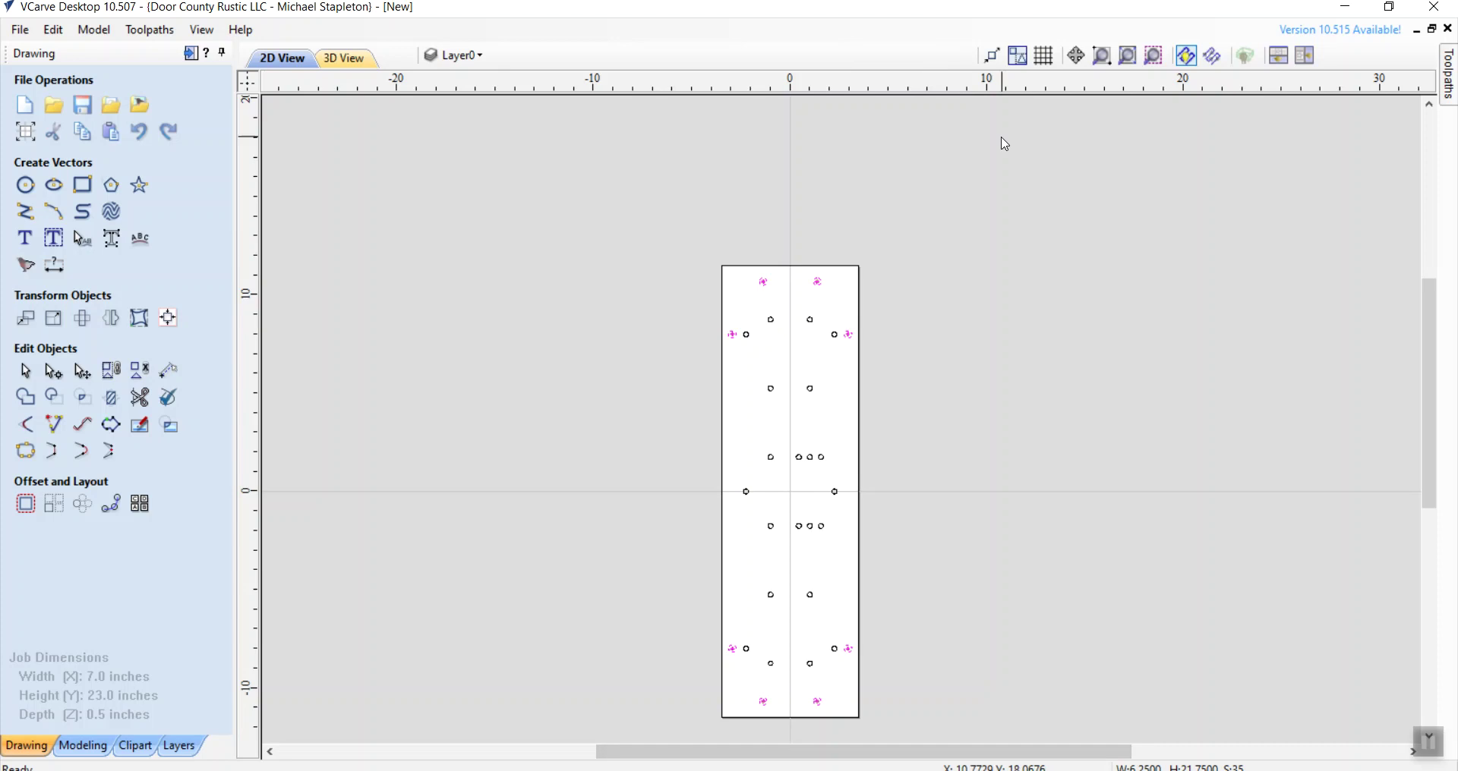
pyautogui.click(1103, 56)
pyautogui.moveTo(706, 265); pyautogui.dragTo(874, 735)
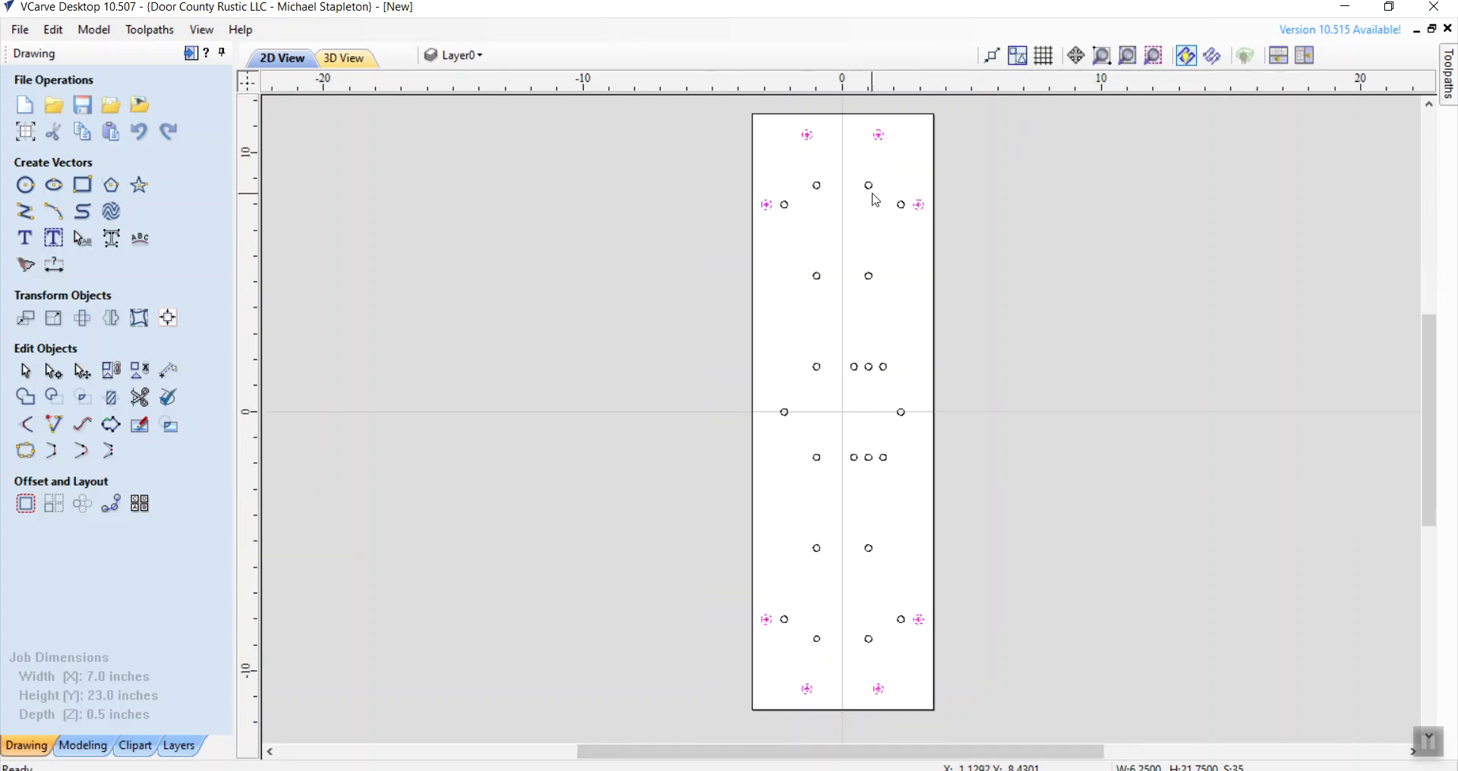
pyautogui.click(881, 232)
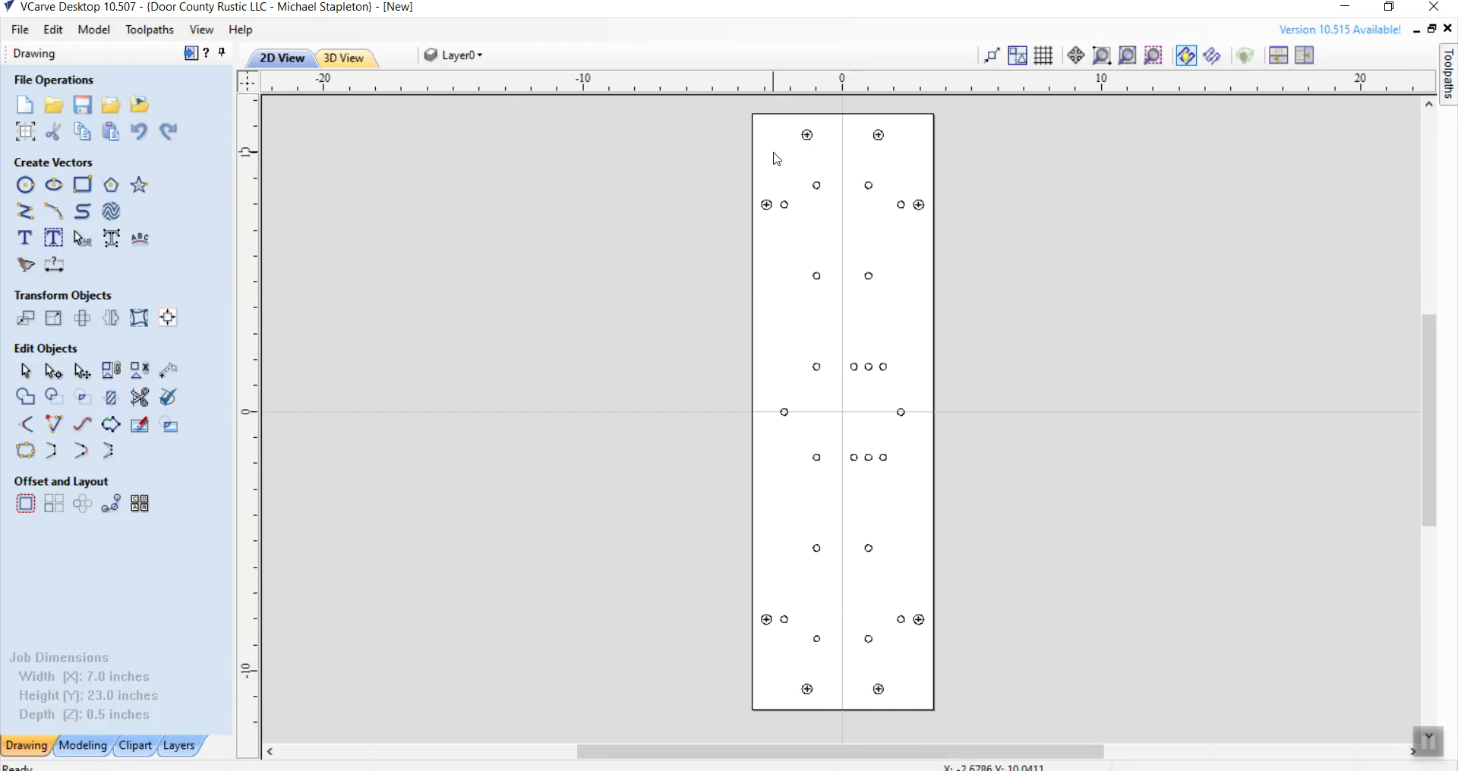
pyautogui.moveTo(773, 152); pyautogui.dragTo(915, 653)
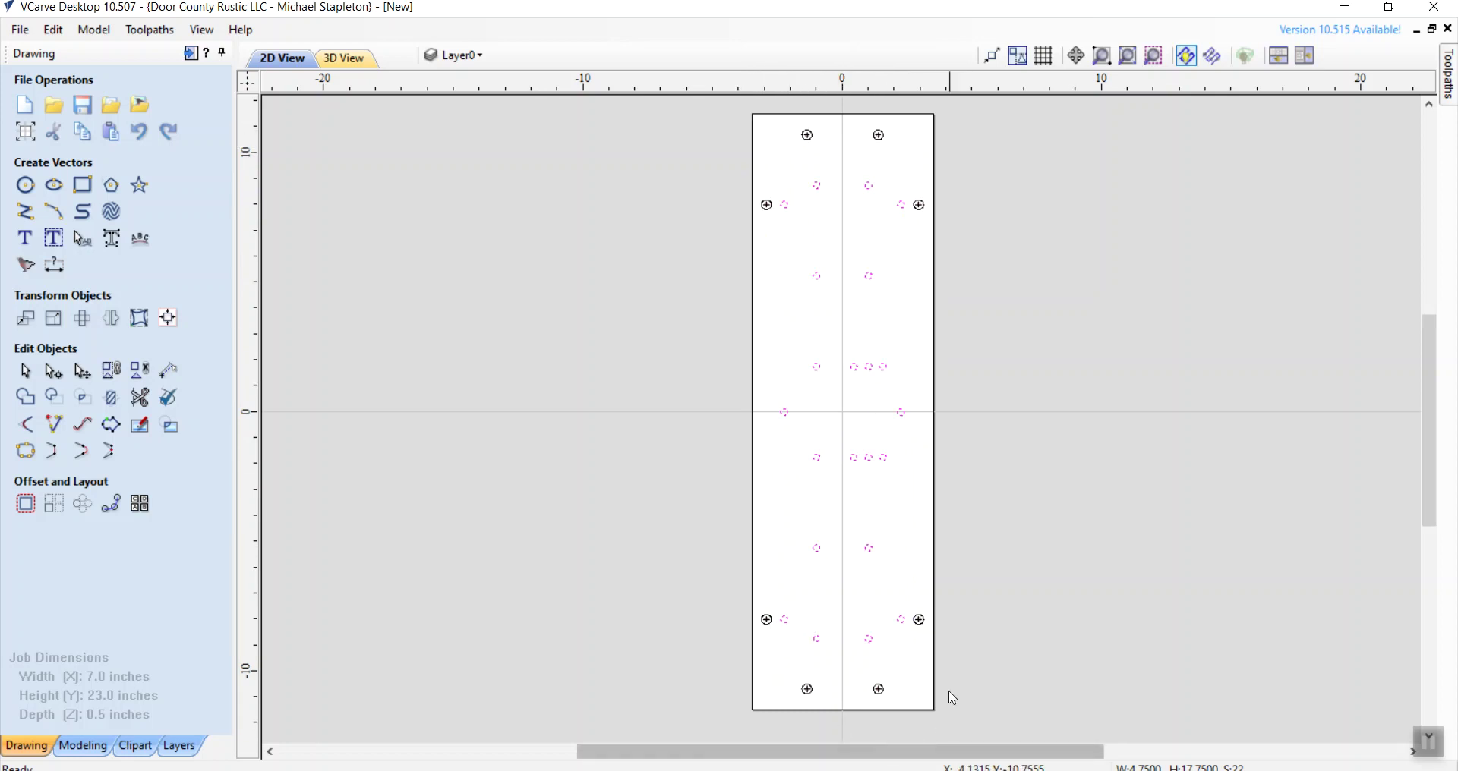
pyautogui.click(1448, 105)
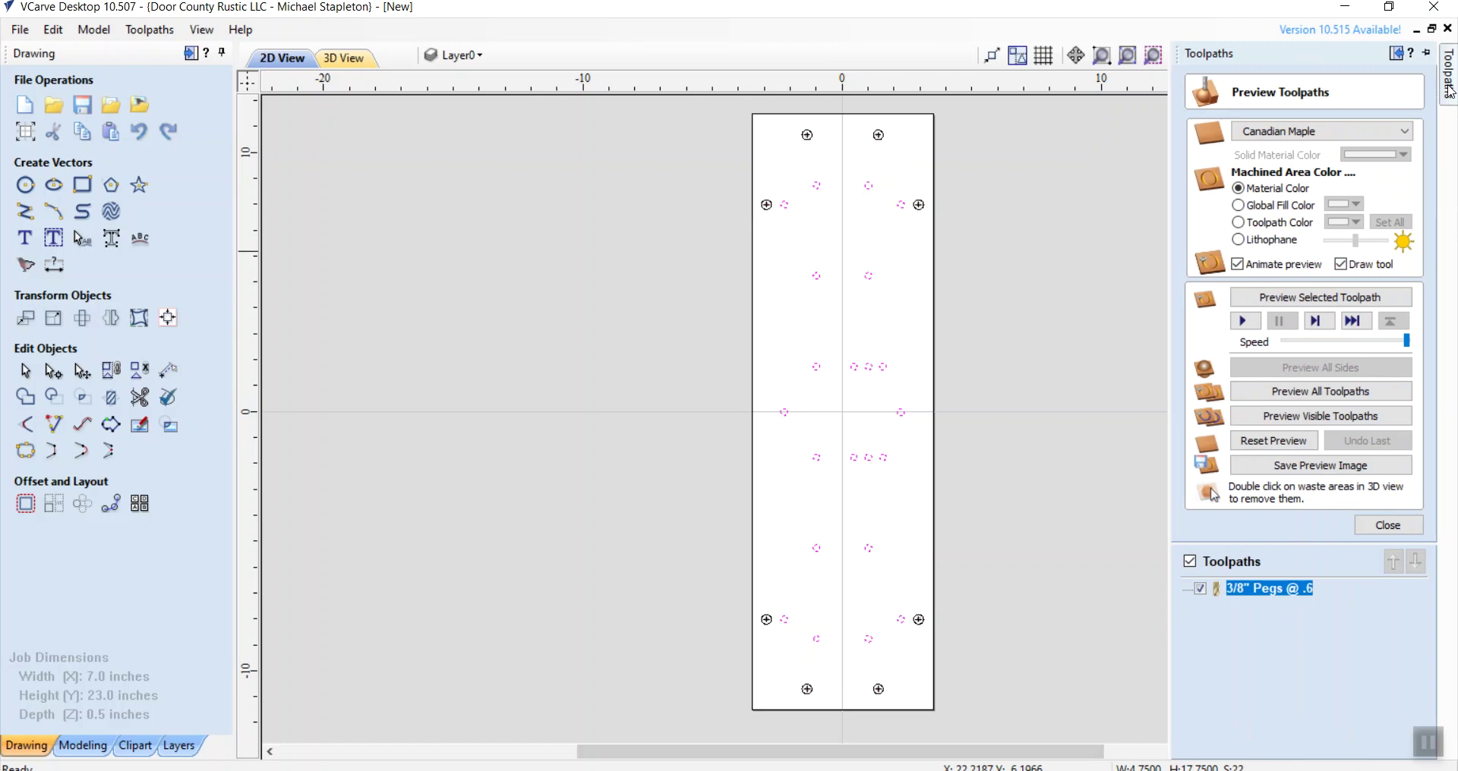
# Step: Start a second pocket toolpath and reduce its passes to a single 0.6 in pass
pyautogui.click(1386, 526)
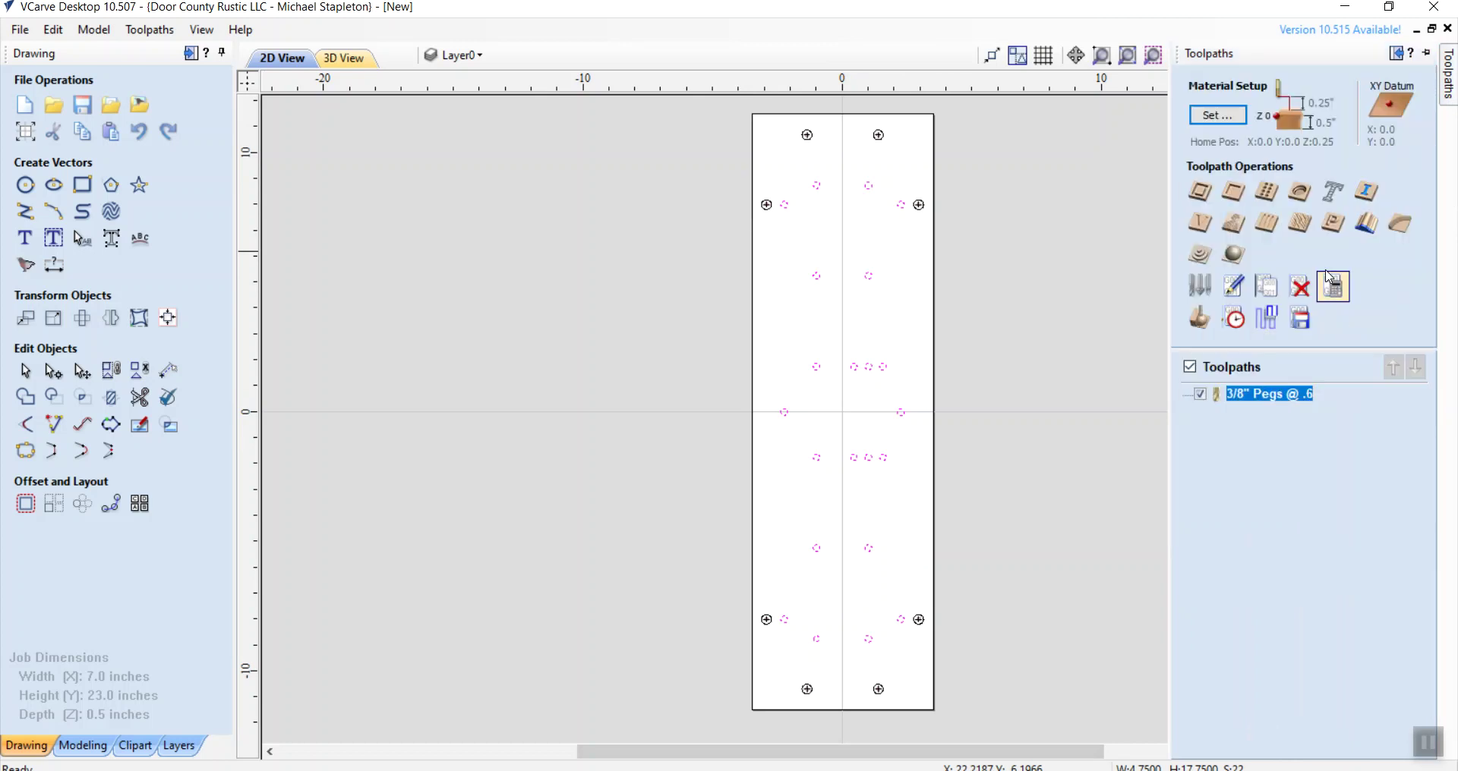
pyautogui.click(1234, 194)
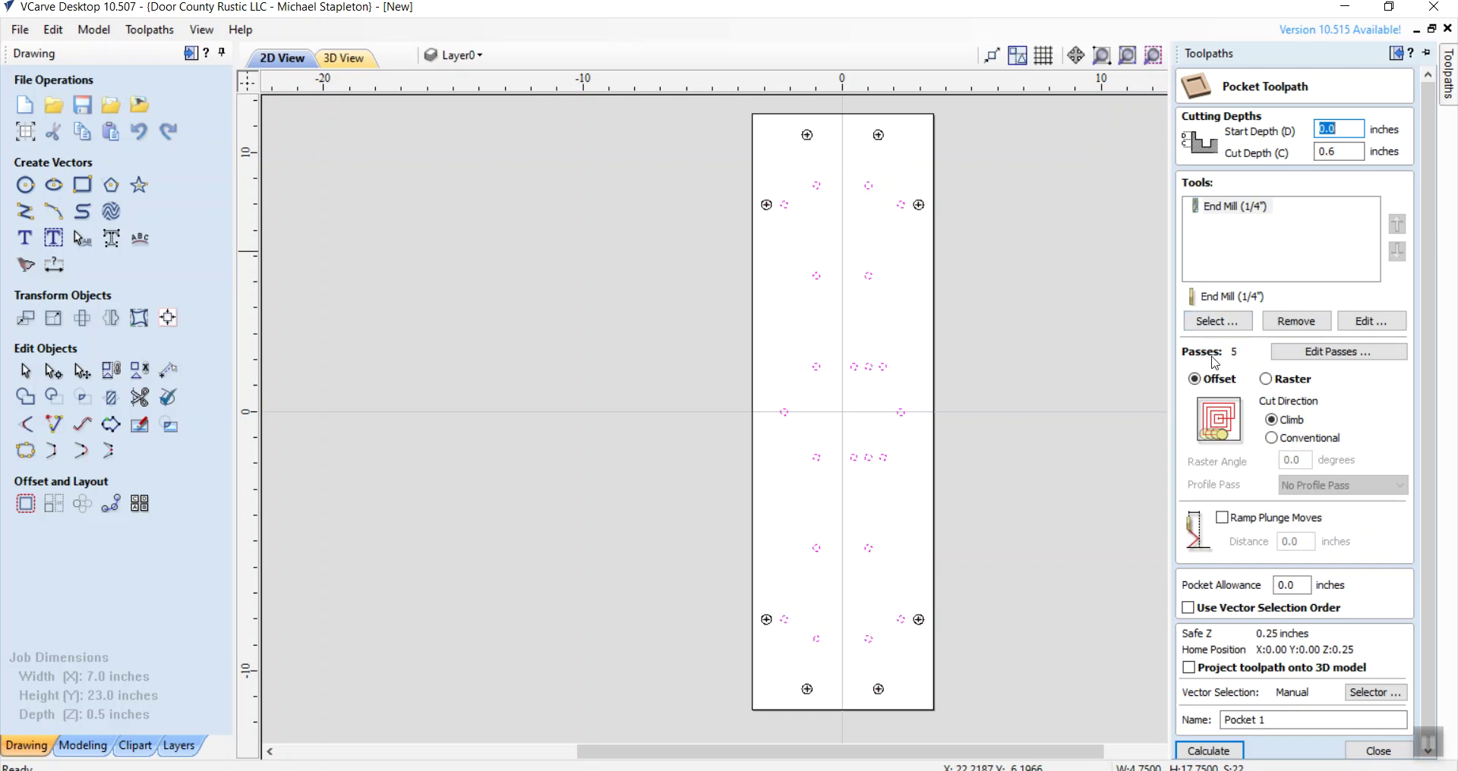
pyautogui.click(1322, 356)
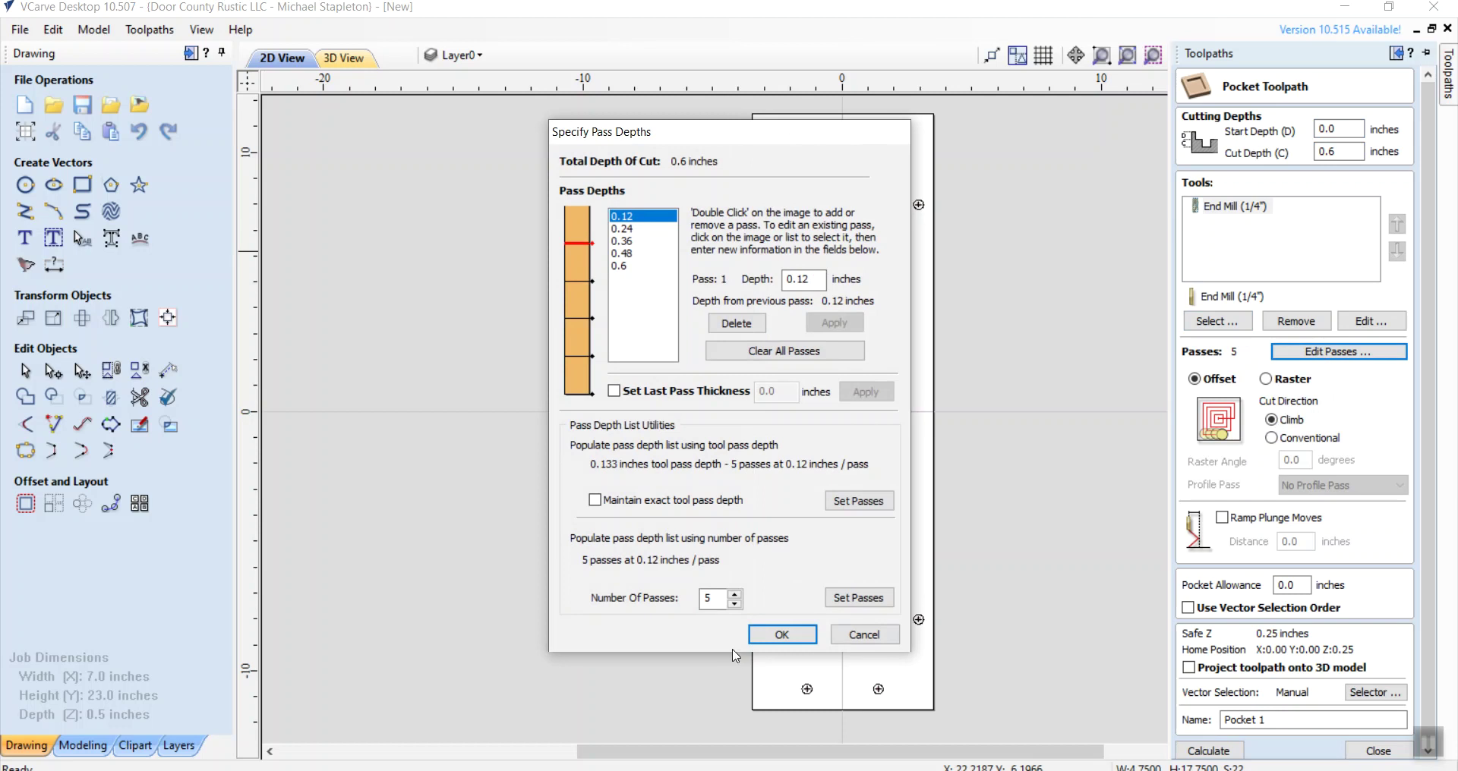
pyautogui.click(734, 605)
pyautogui.click(734, 605)
pyautogui.click(734, 606)
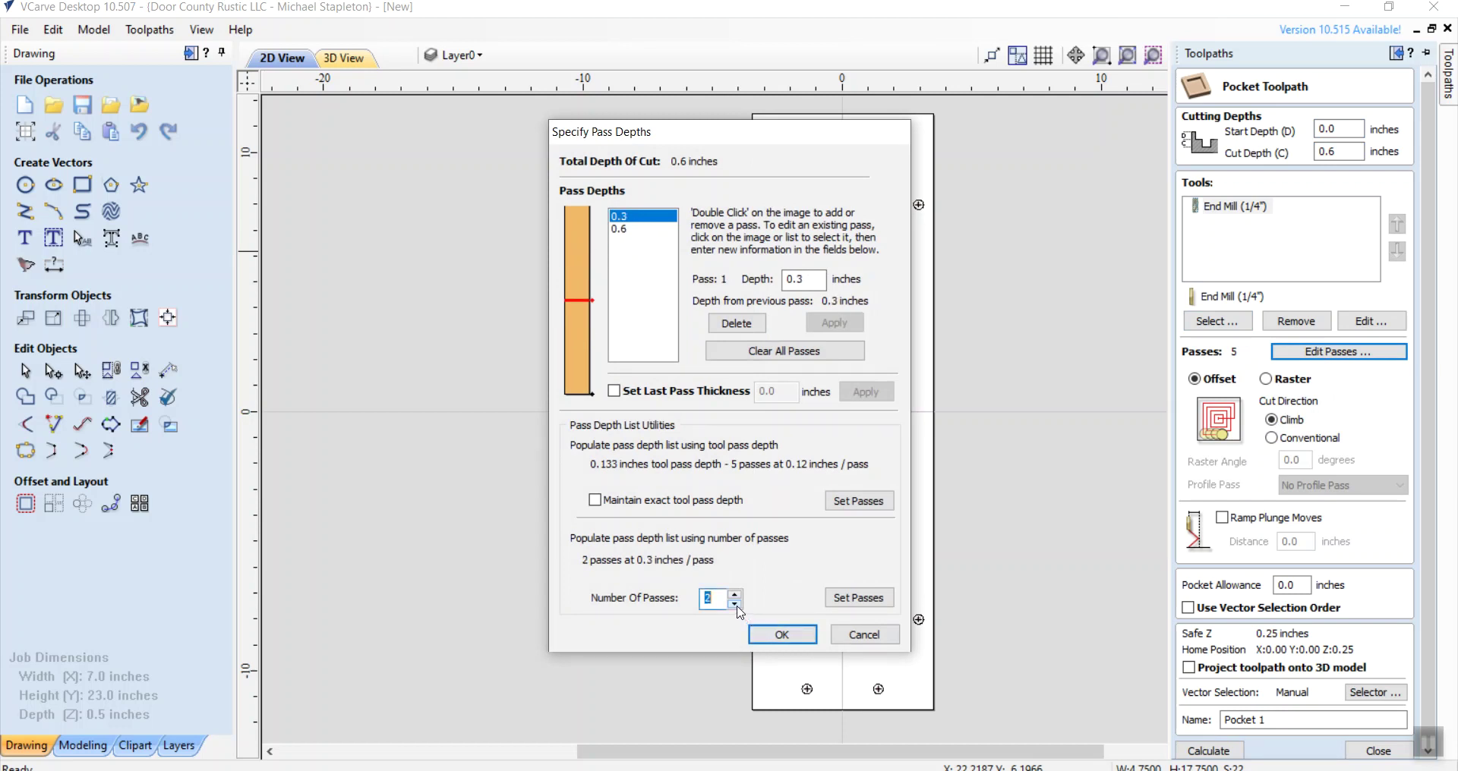
pyautogui.click(734, 606)
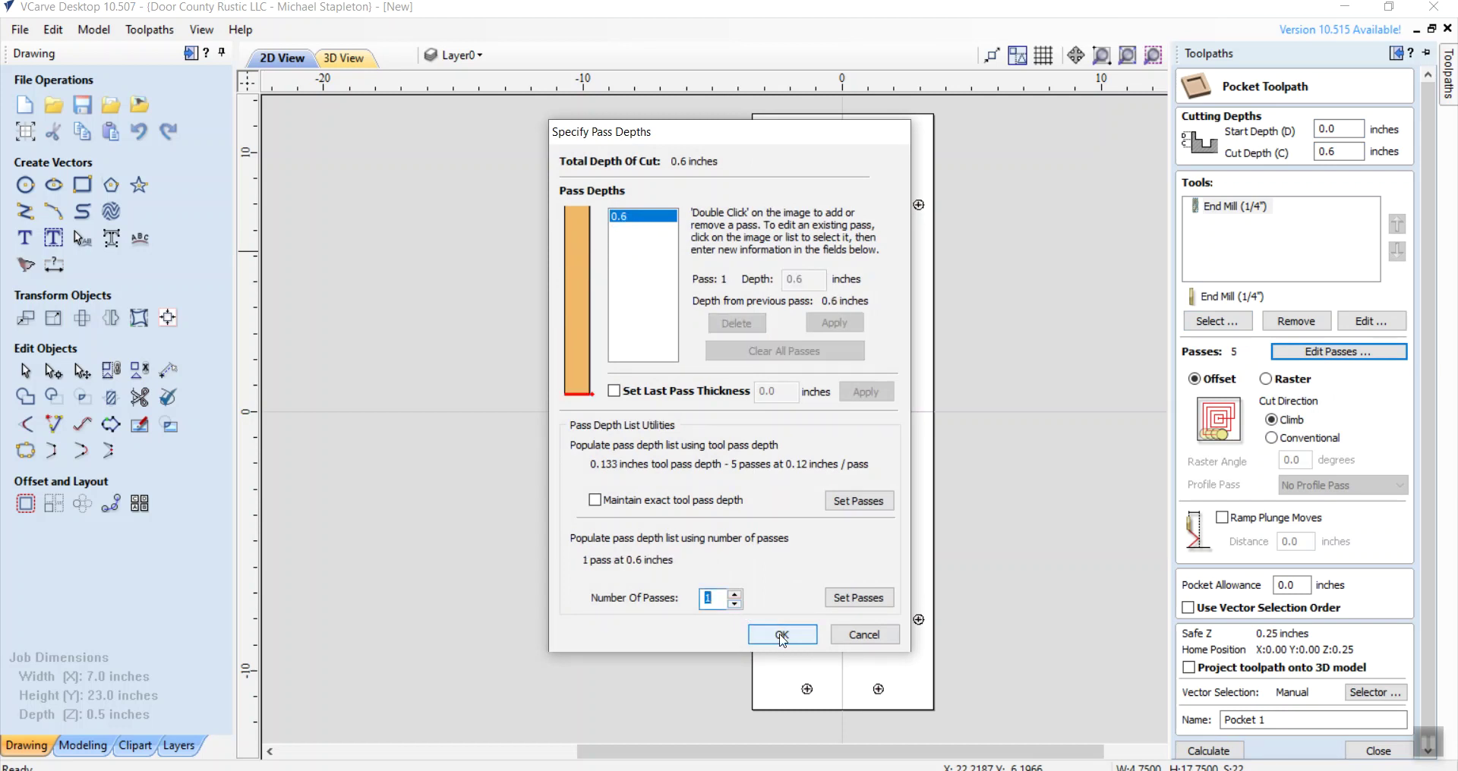
pyautogui.click(782, 634)
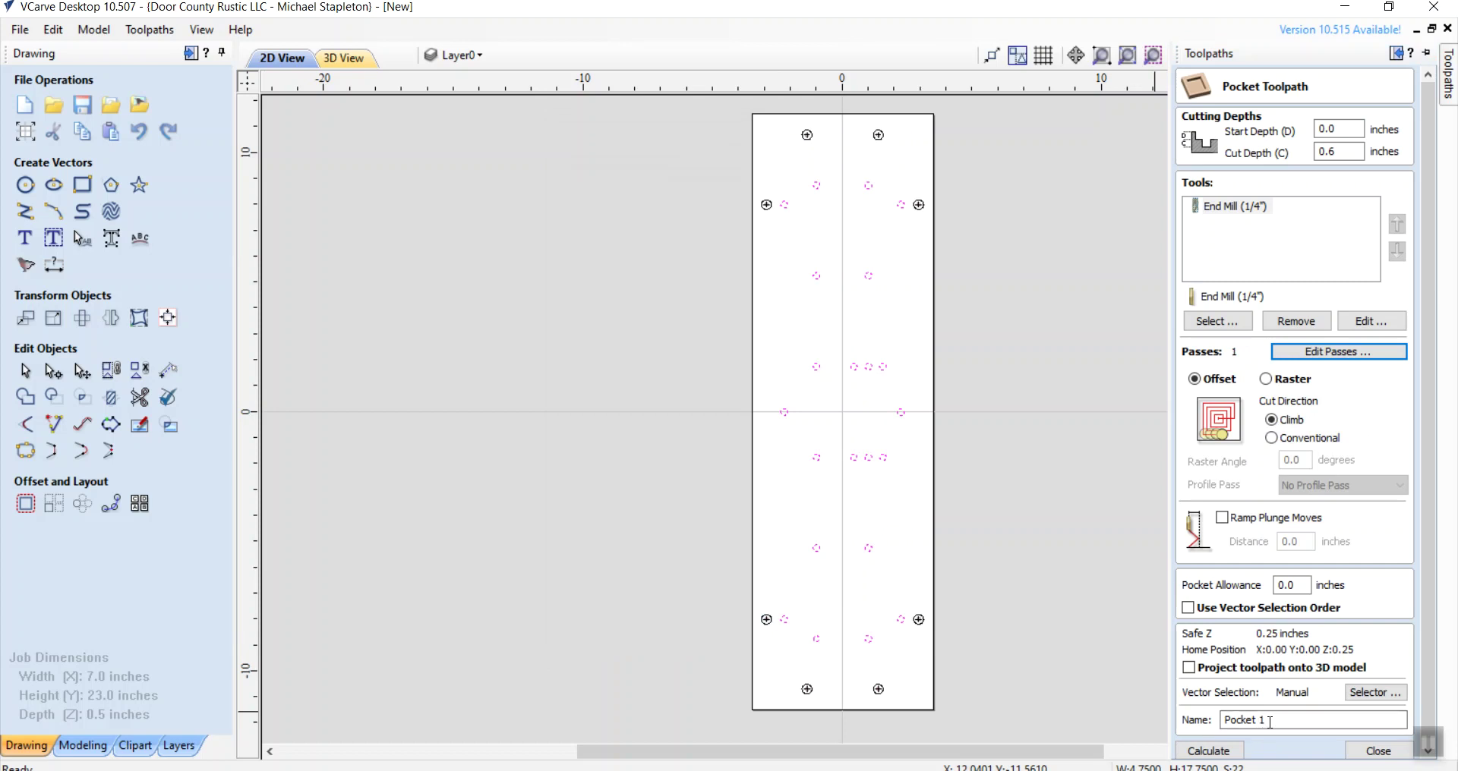
# Step: Name the toolpath 1/4 Punch Holes @.6 and calculate it, accepting the cut-through warning
pyautogui.moveTo(1269, 721); pyautogui.dragTo(1218, 723)
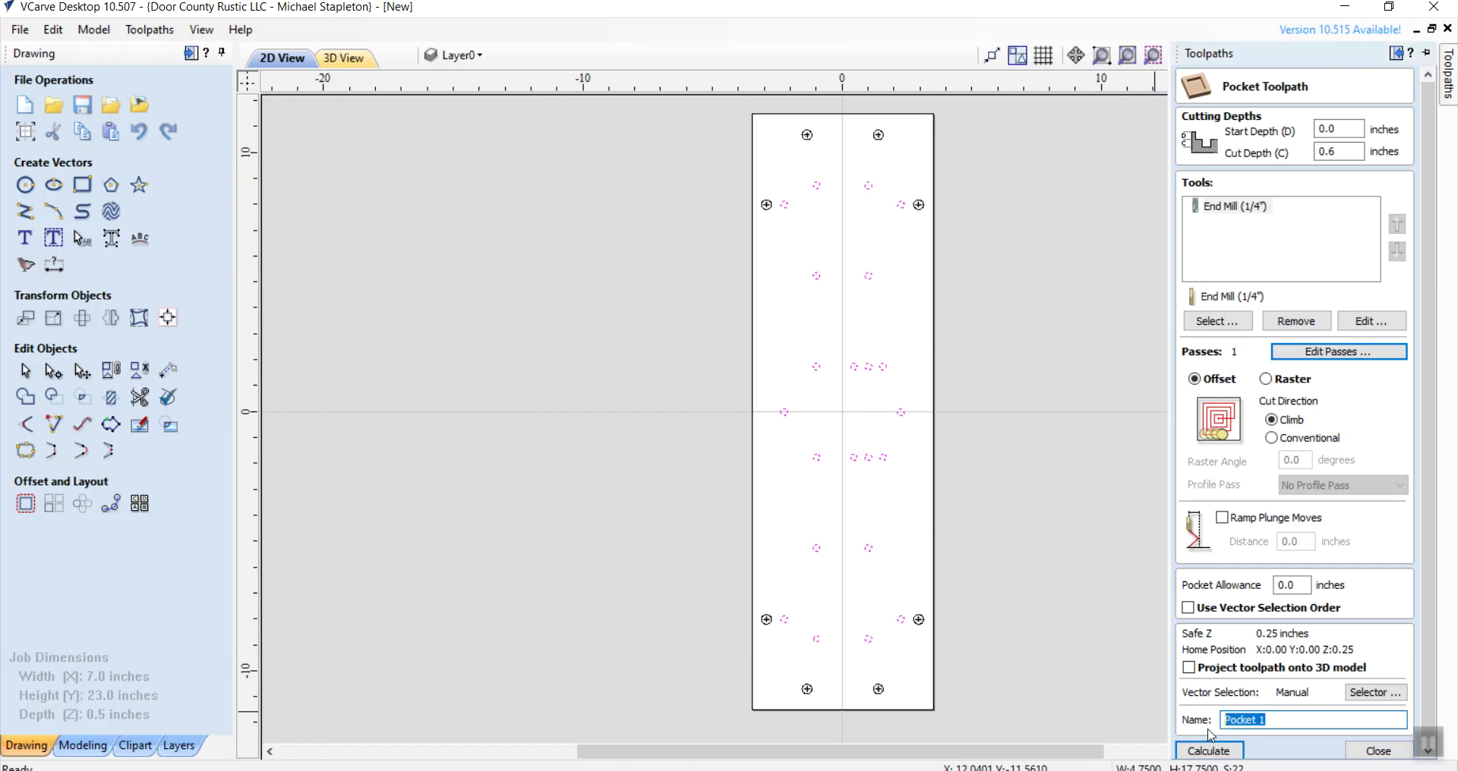
pyautogui.write('1/4 Punch Holes')
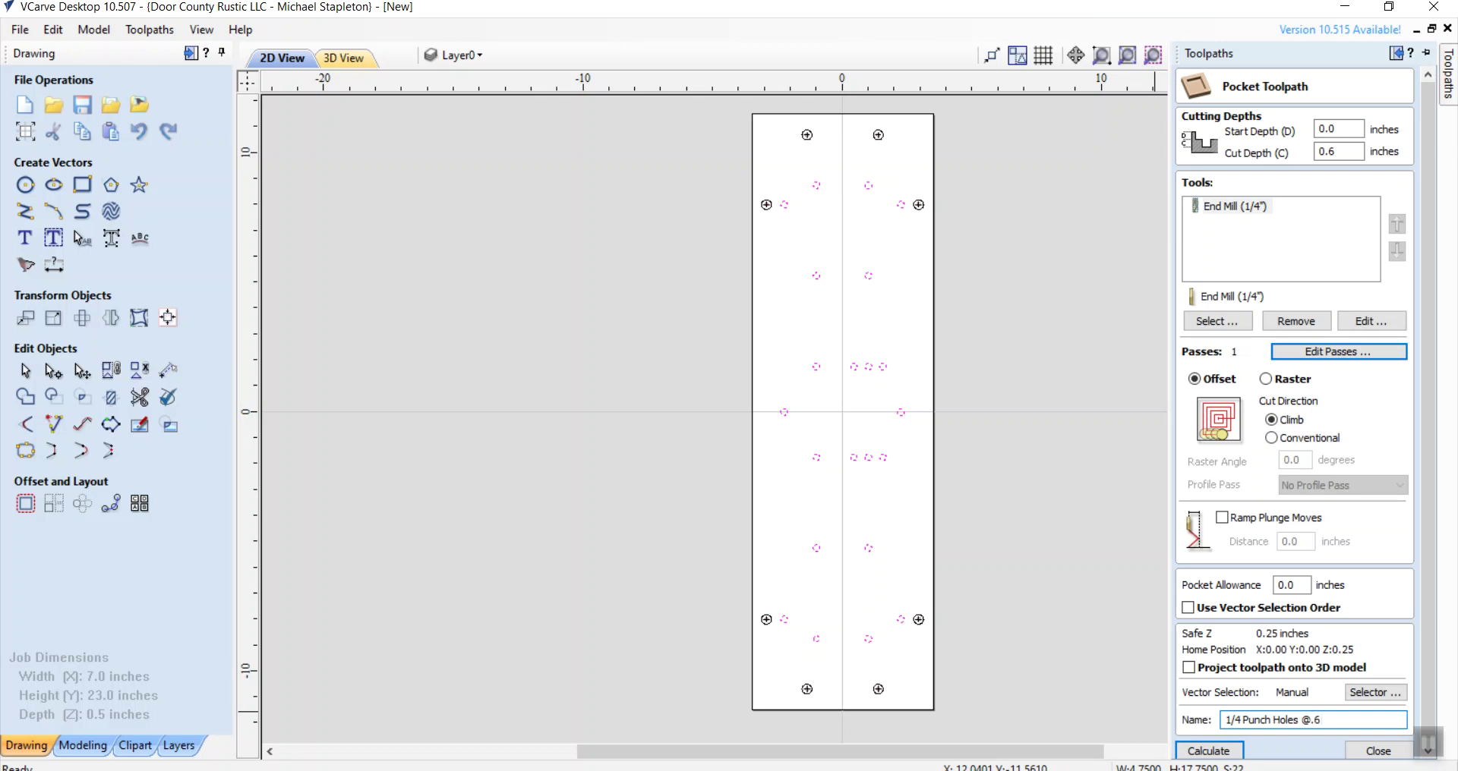
pyautogui.click(1184, 749)
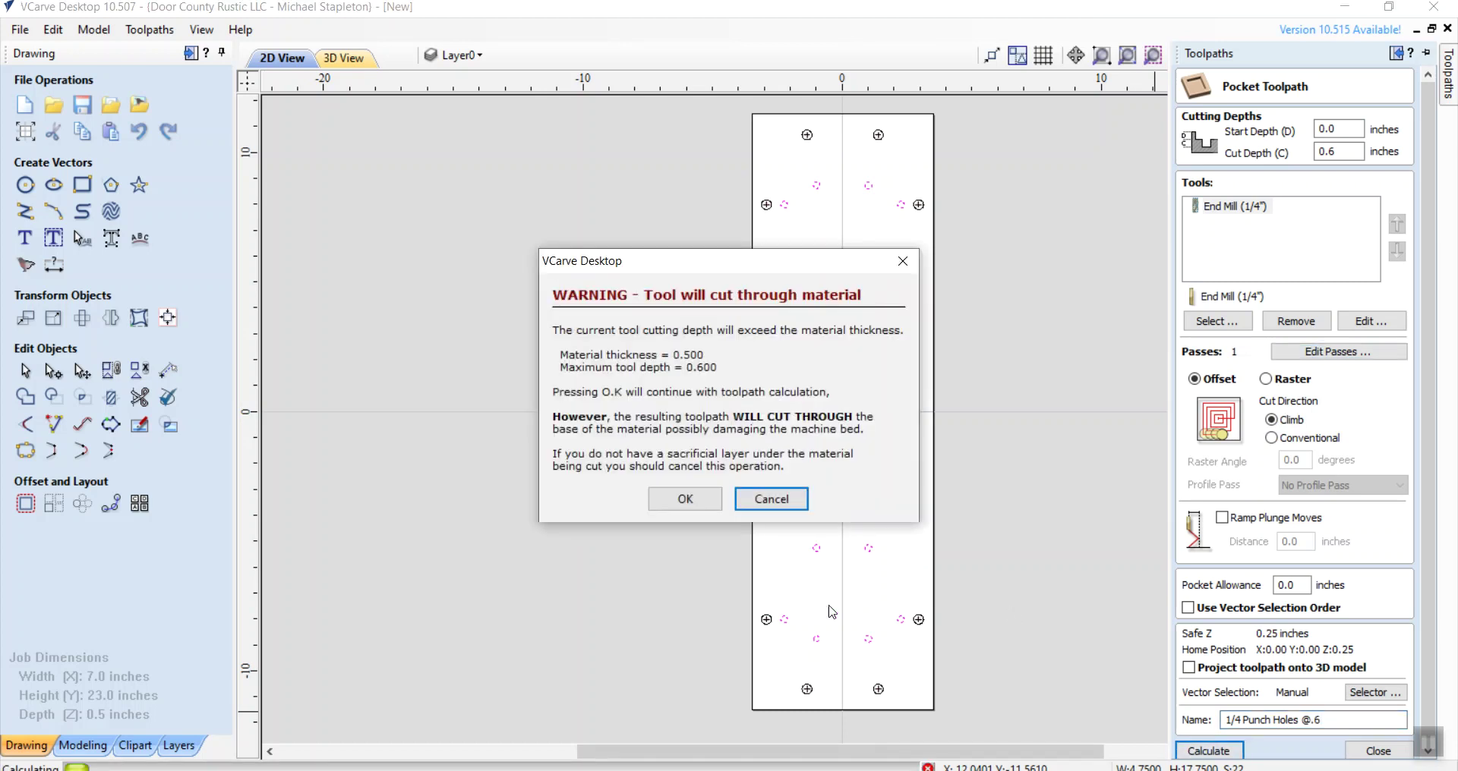
pyautogui.click(691, 501)
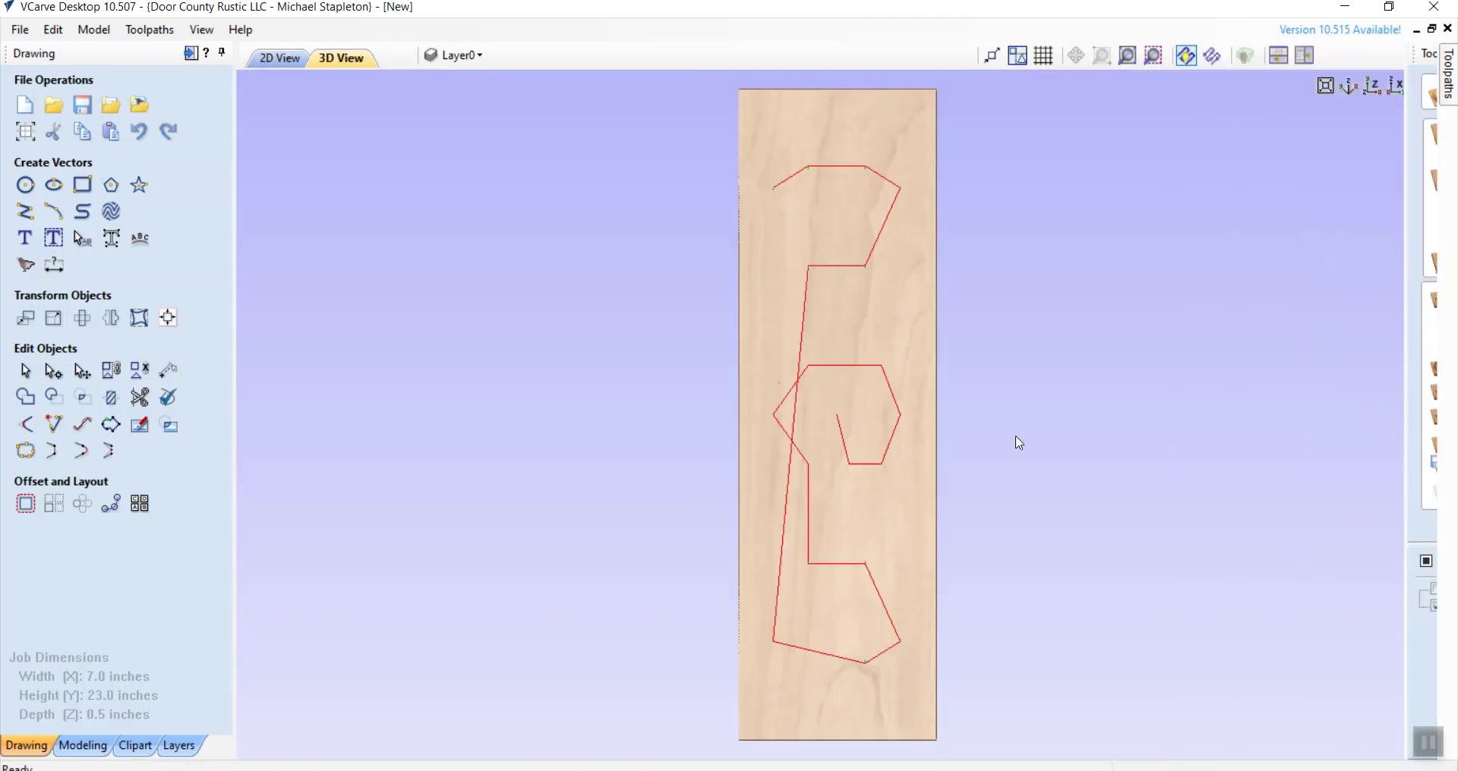
# Step: Simulate cutting the punch holes on the board, then reset the simulation
pyautogui.moveTo(1450, 72)
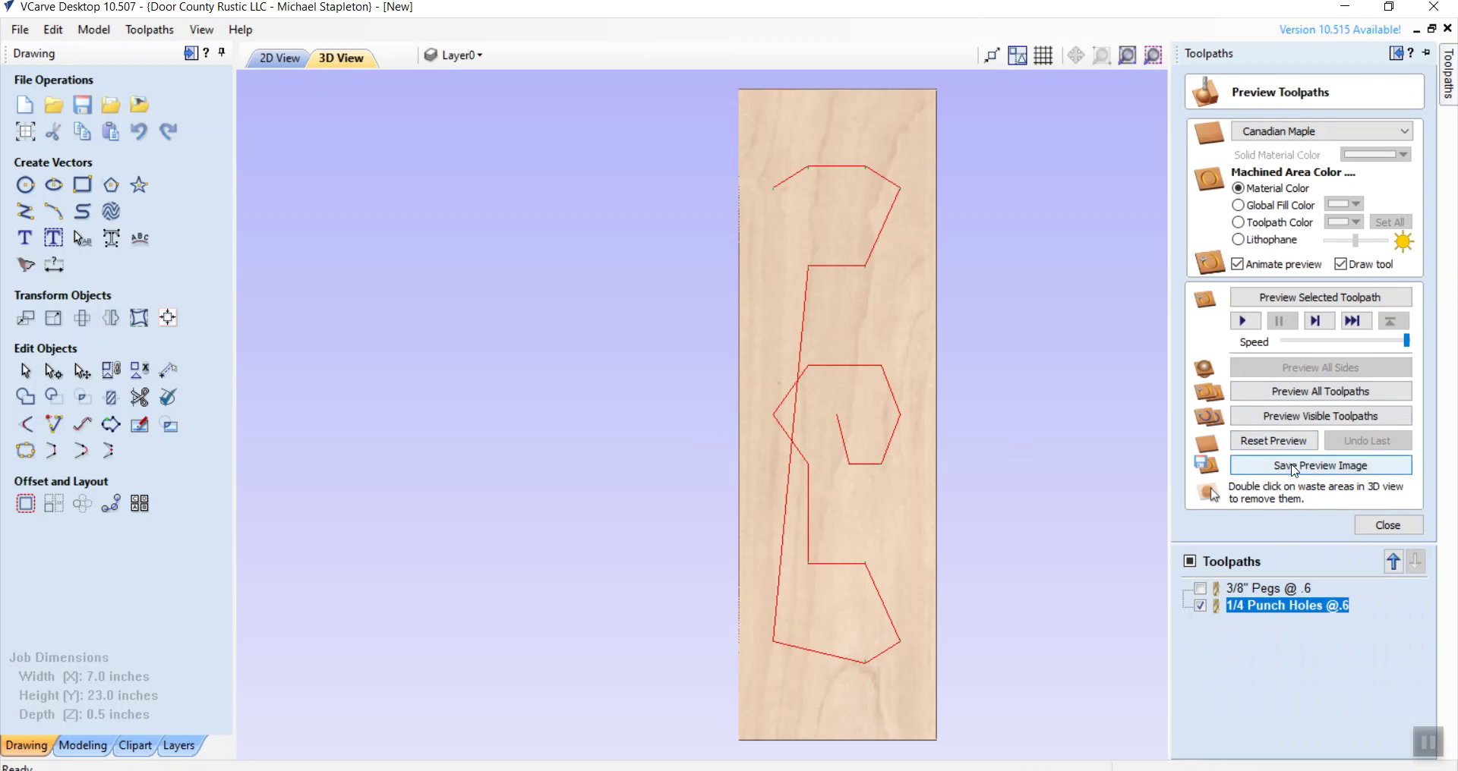
pyautogui.click(1326, 420)
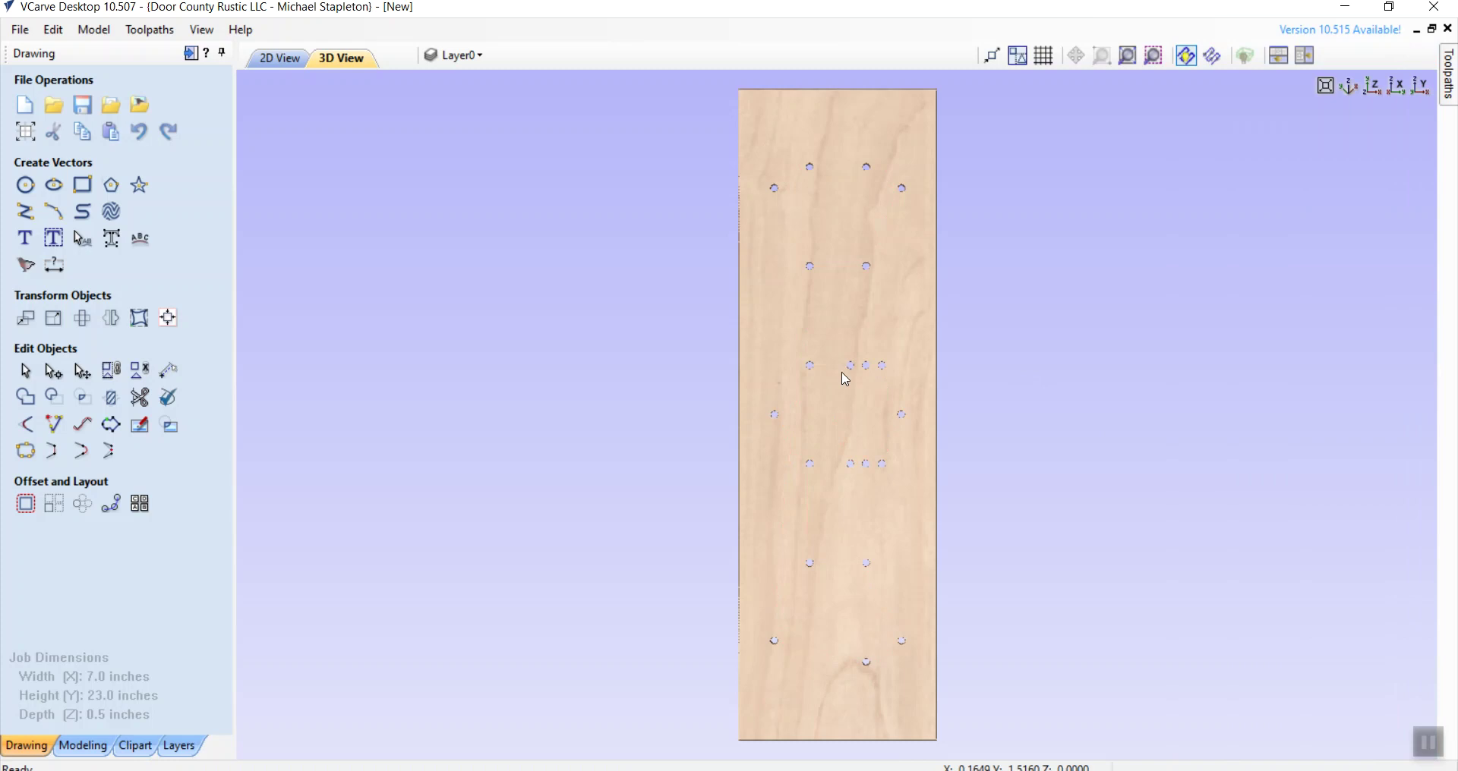
pyautogui.moveTo(1448, 121)
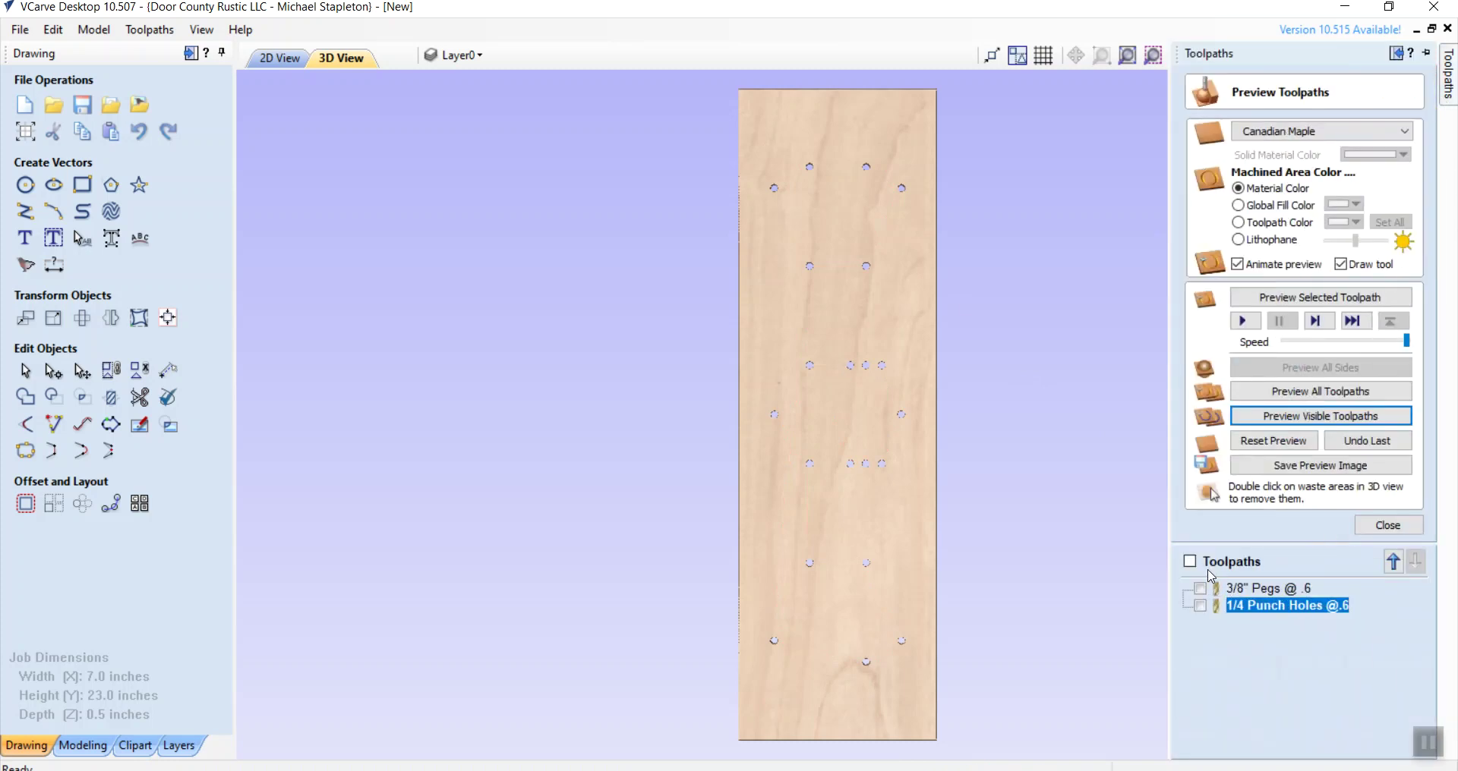
pyautogui.click(1274, 442)
# Step: Make both toolpaths visible, simulate them cutting together, and close the preview
pyautogui.click(1190, 562)
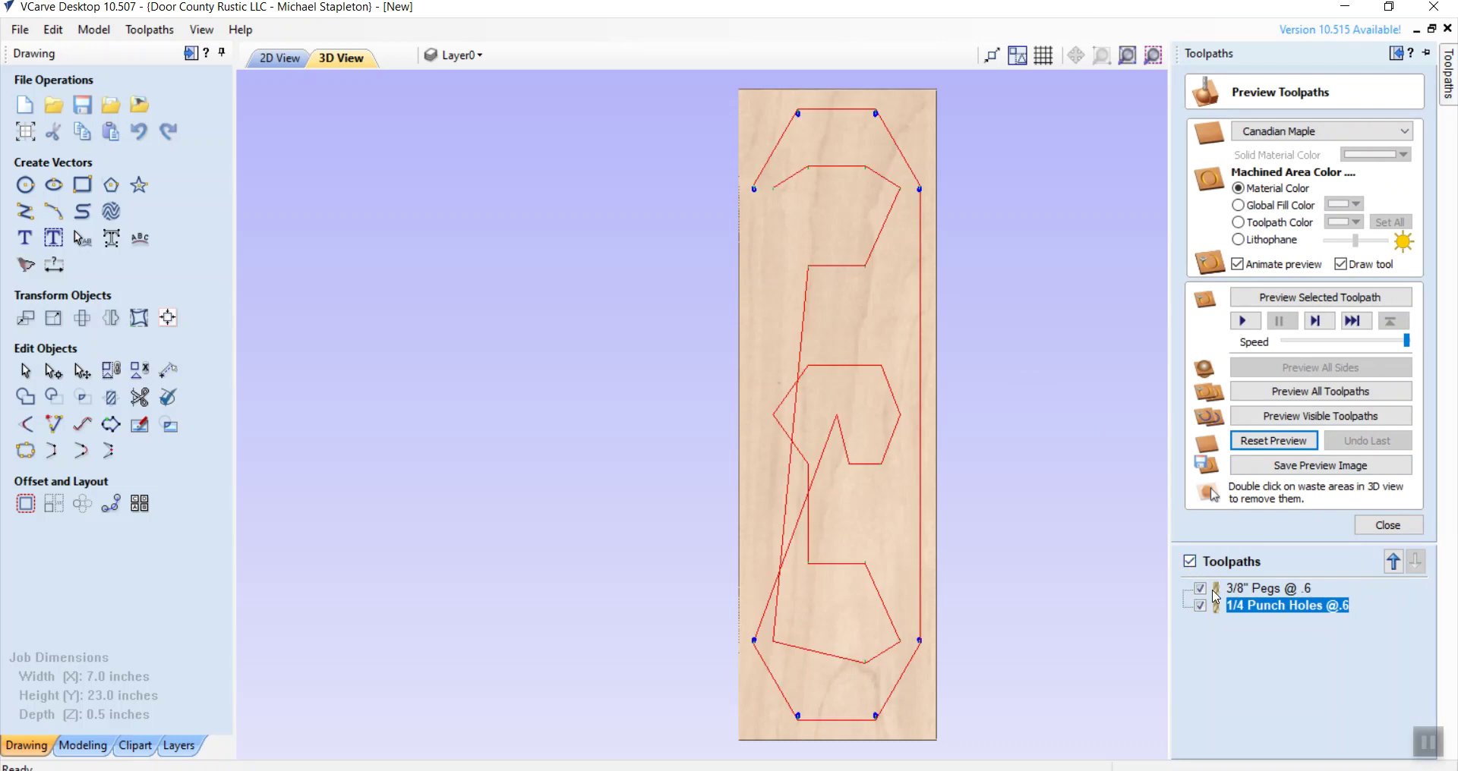
pyautogui.click(1305, 424)
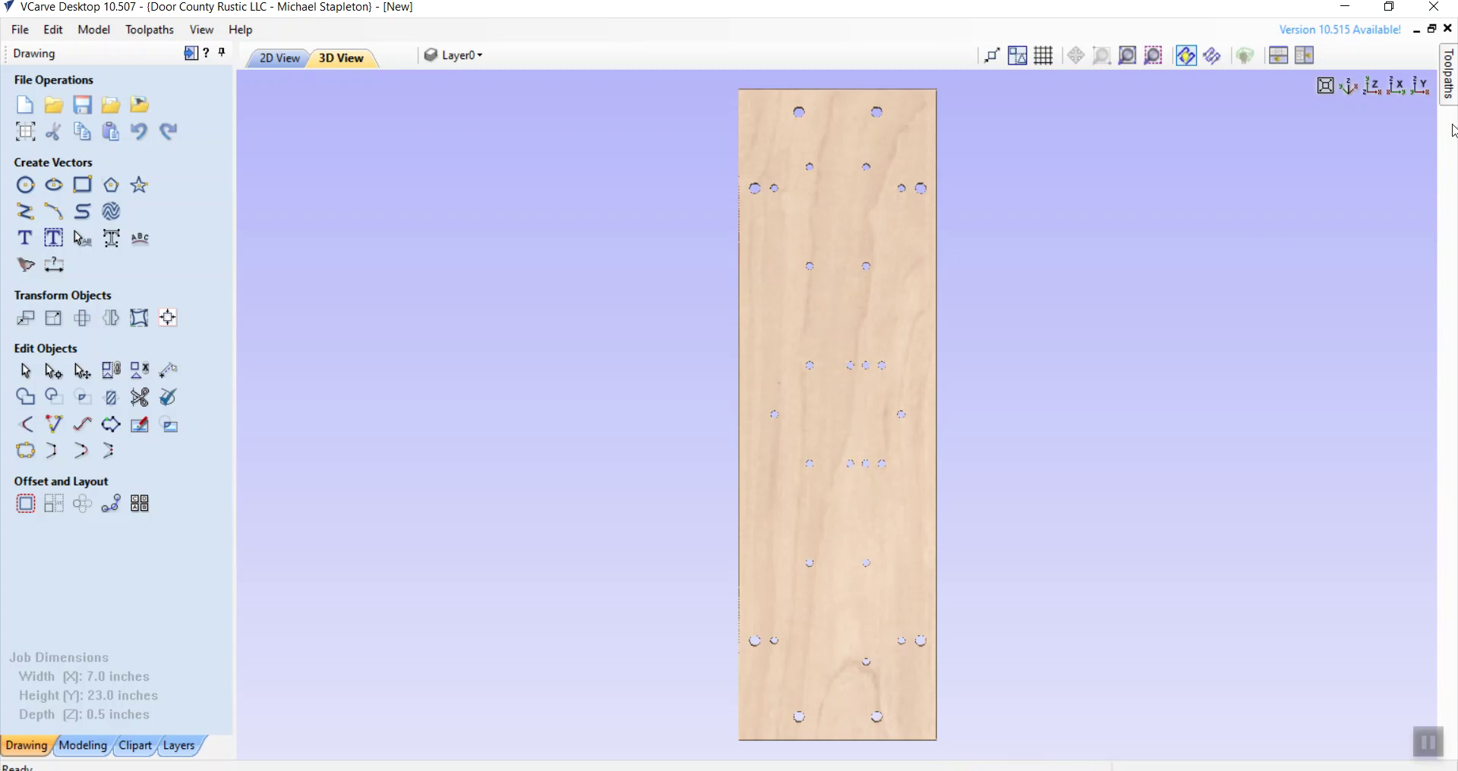
pyautogui.moveTo(1451, 93)
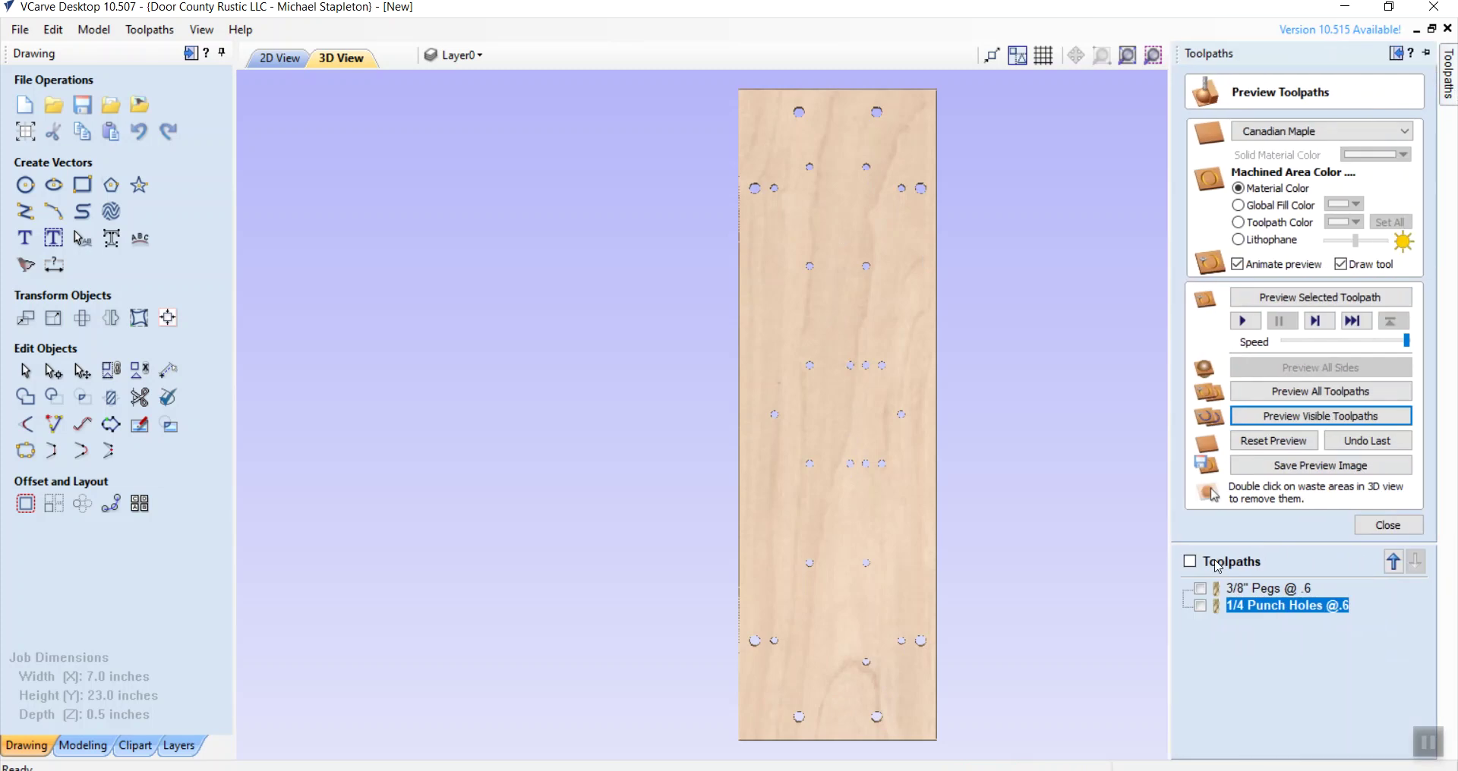
pyautogui.click(1189, 562)
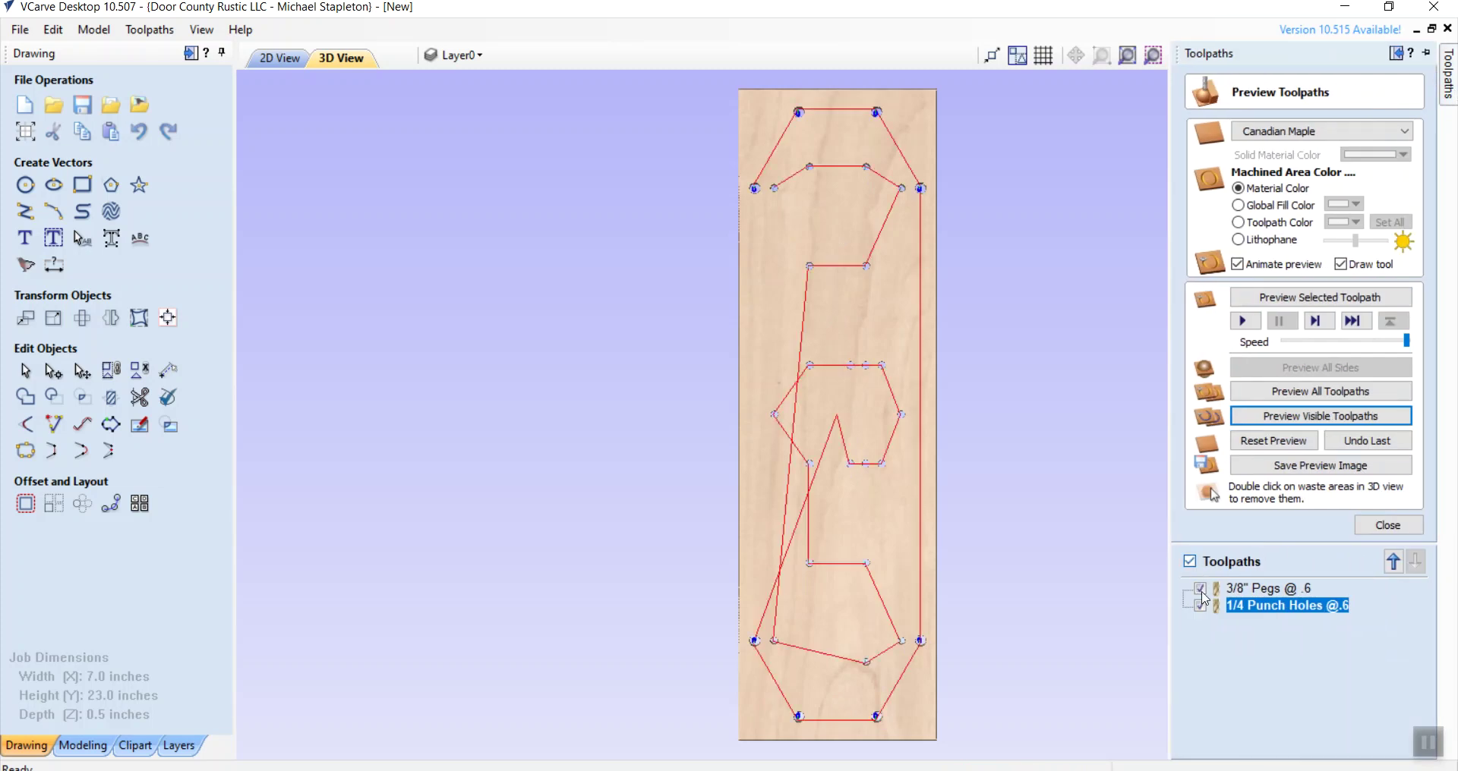
pyautogui.click(1389, 526)
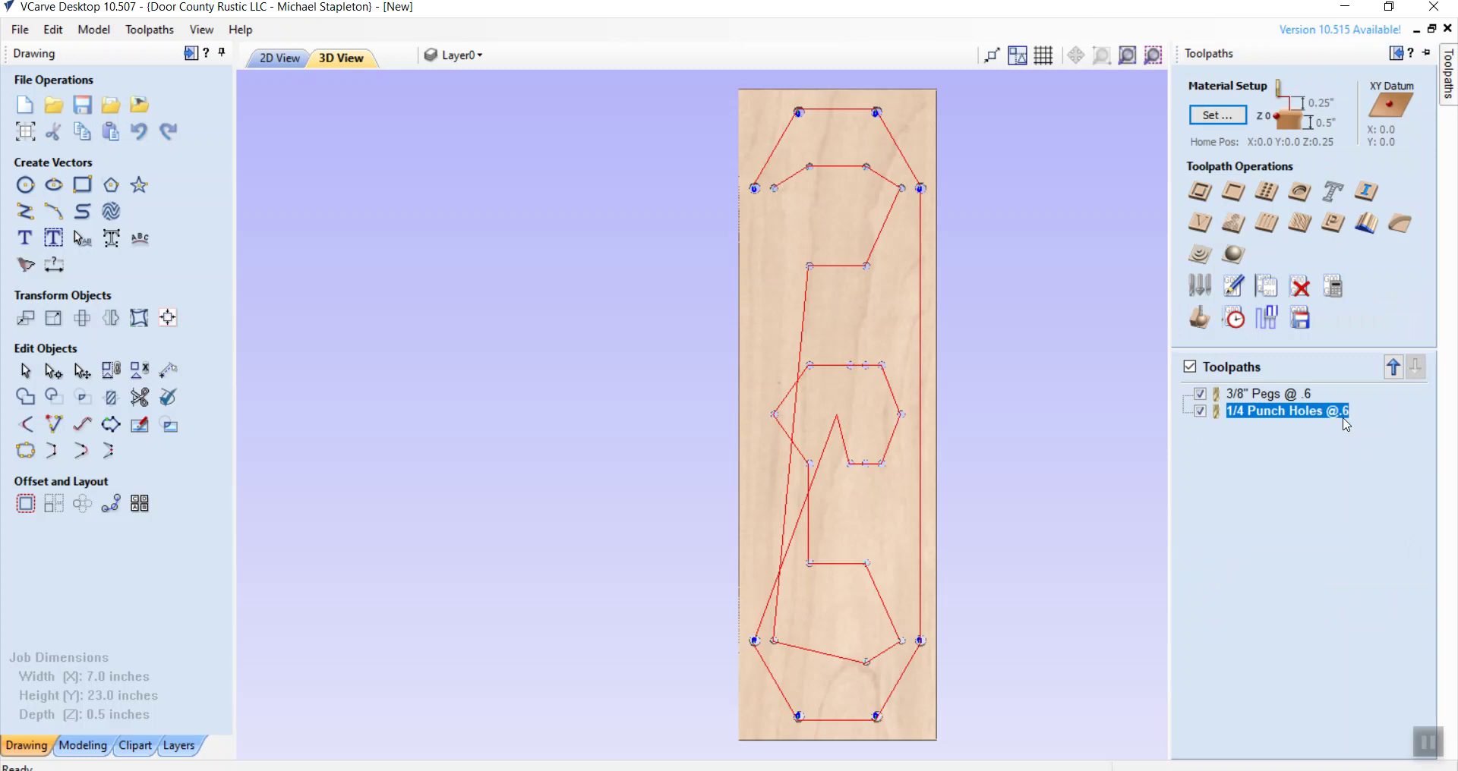
# Step: Save the two visible toolpaths together as one CNCPiranha-Arcs (inch) .tap file named 'Template 22-08-12-01'
pyautogui.click(1301, 323)
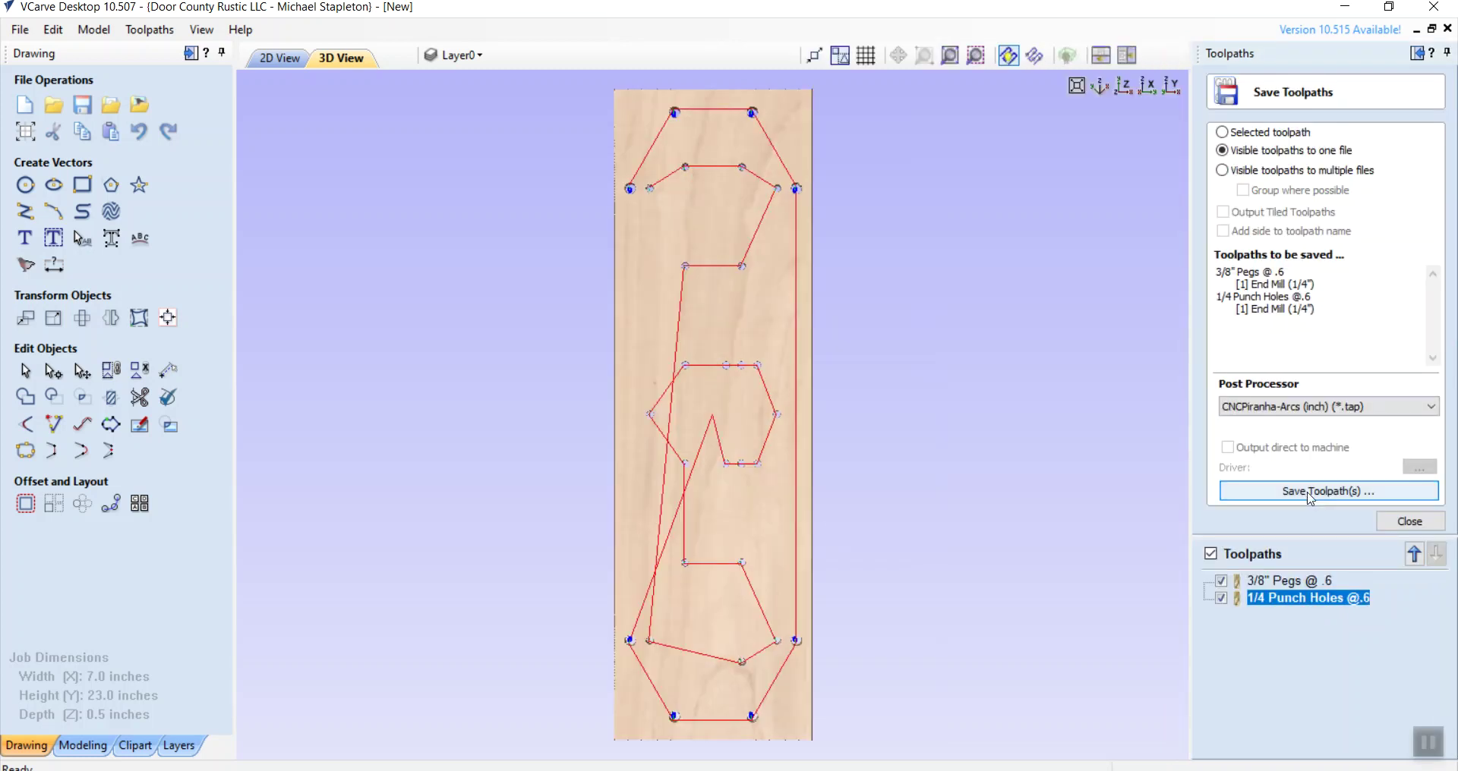
pyautogui.click(1310, 494)
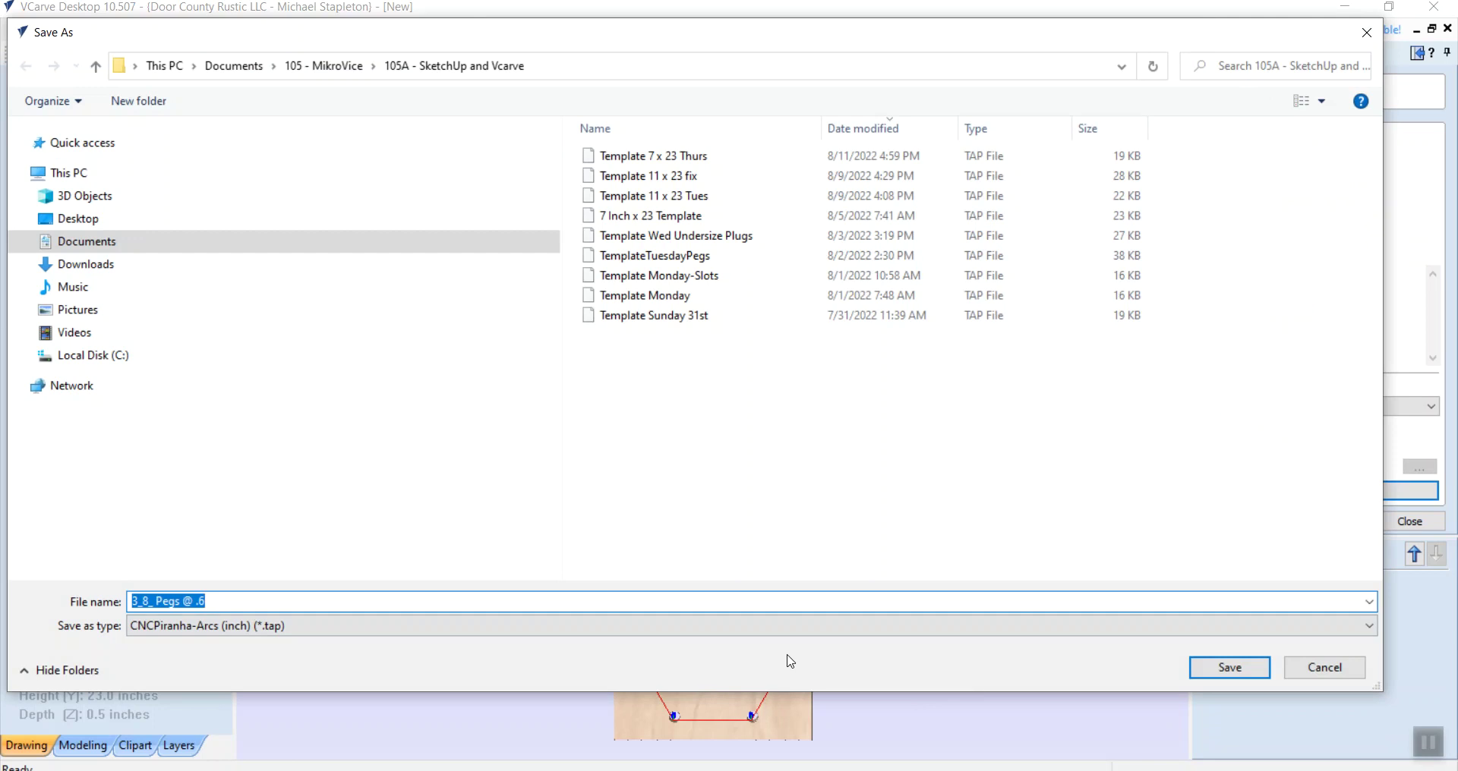
pyautogui.write('Temp')
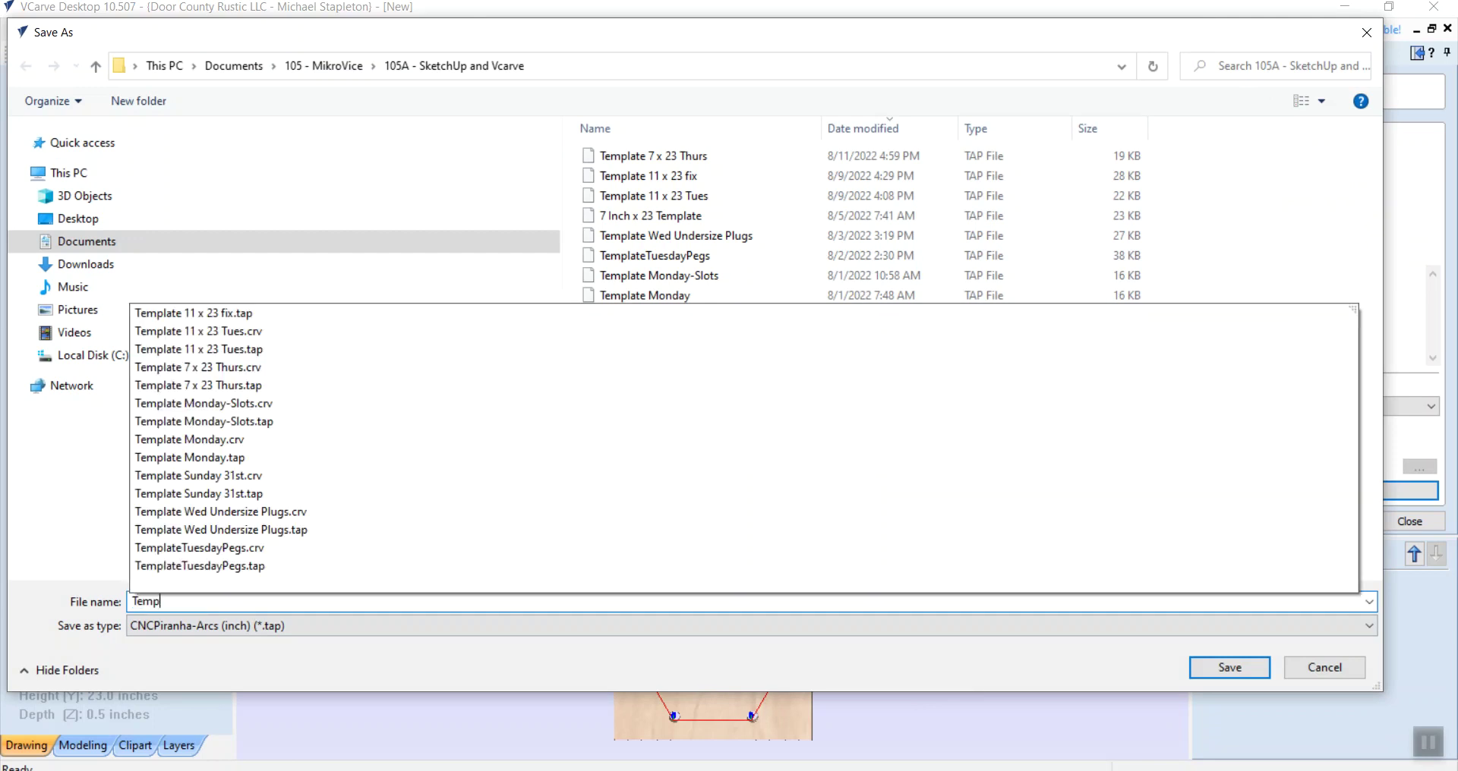
pyautogui.write('late ')
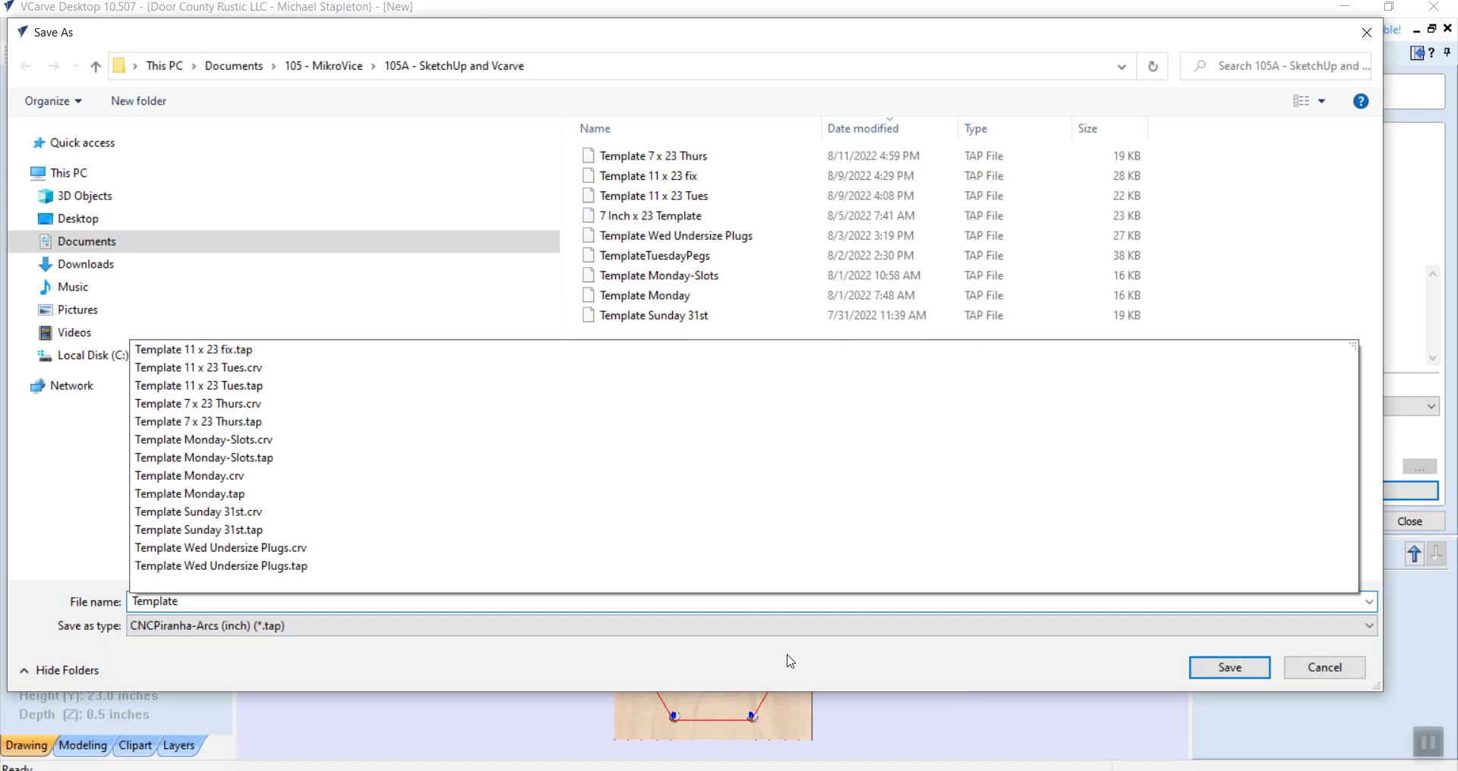
pyautogui.write('0')
pyautogui.press('BackSpace')
pyautogui.write('22-08-12-01')
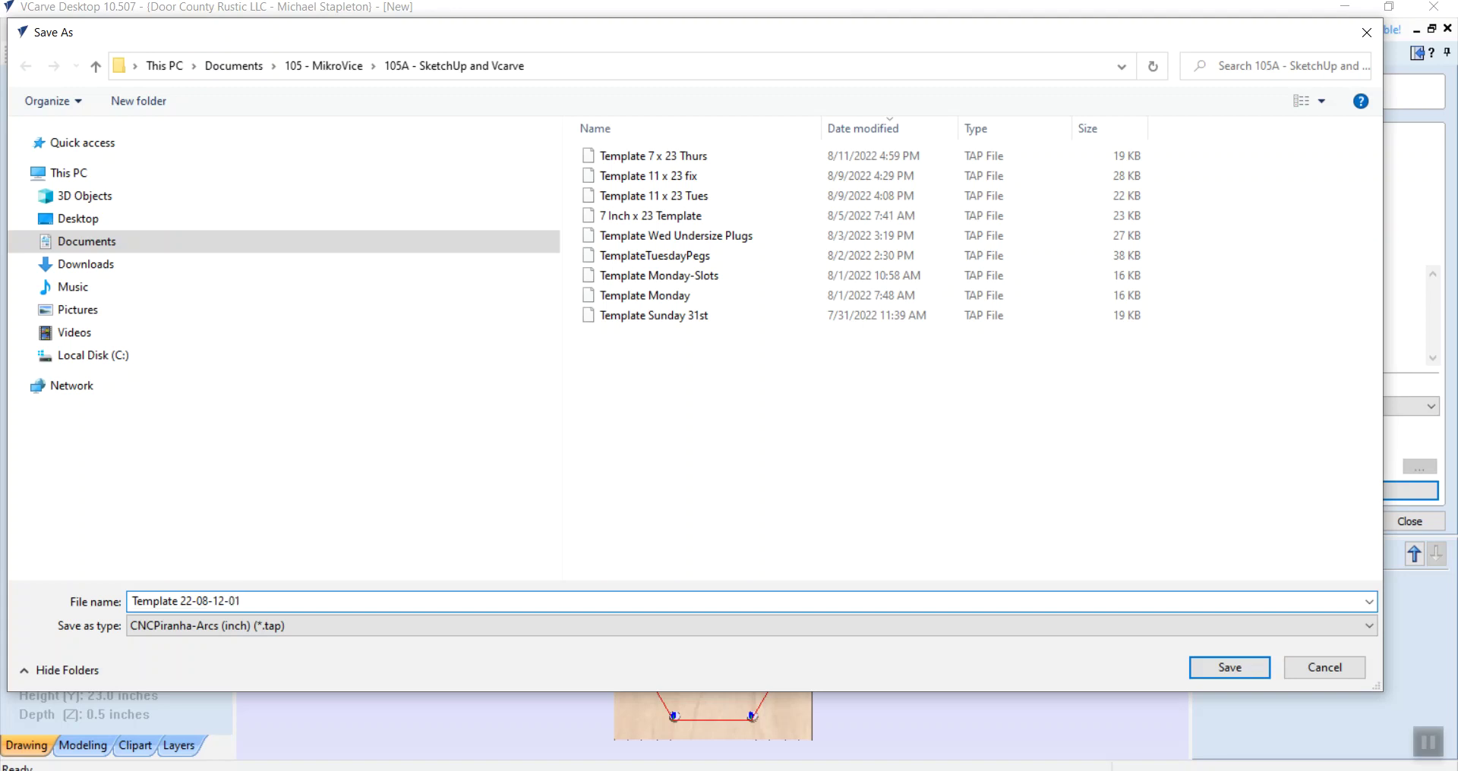
pyautogui.click(1249, 668)
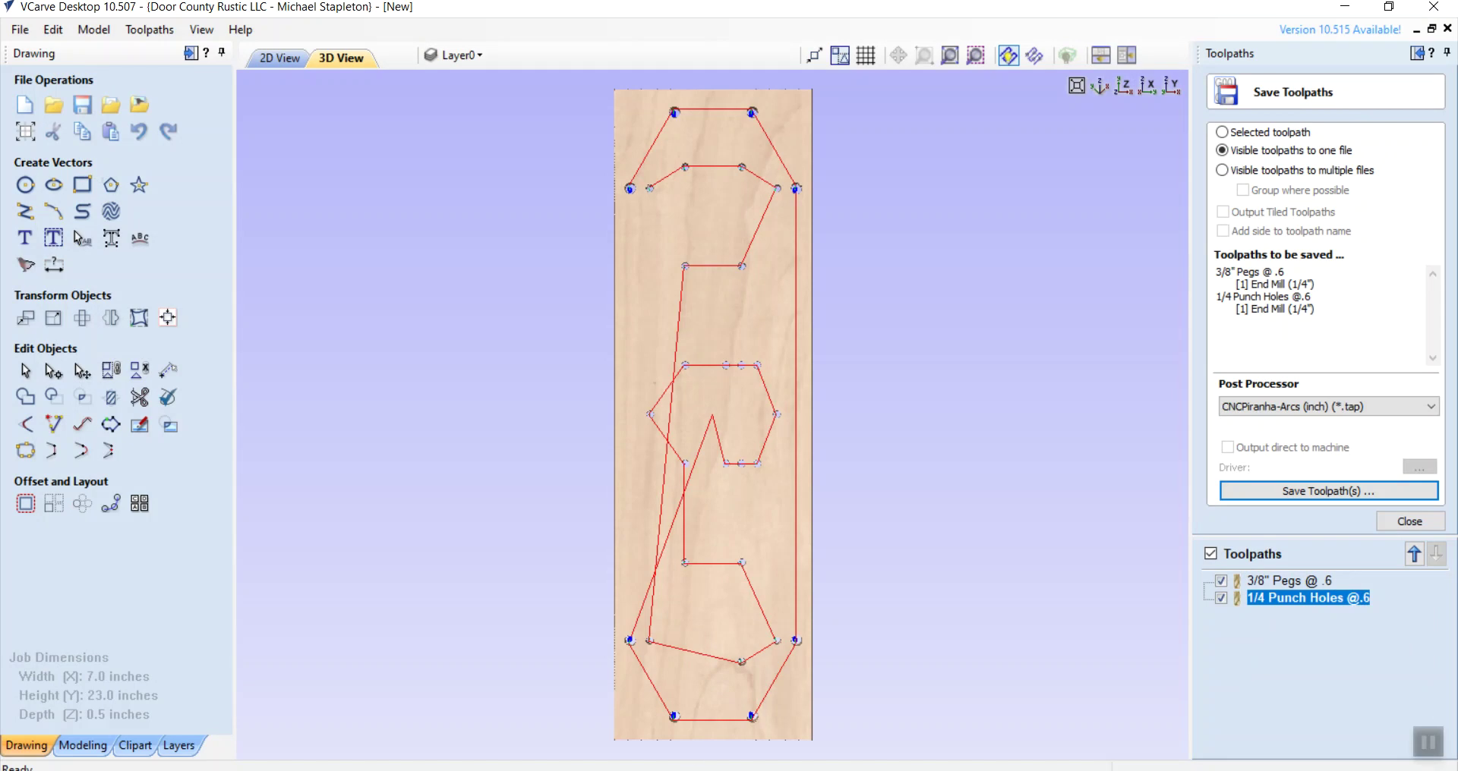
# Step: In File Explorer, browse to Documents > 105 - MikroVice > 105A - SketchUp and Vcarve
pyautogui.press('super+e')
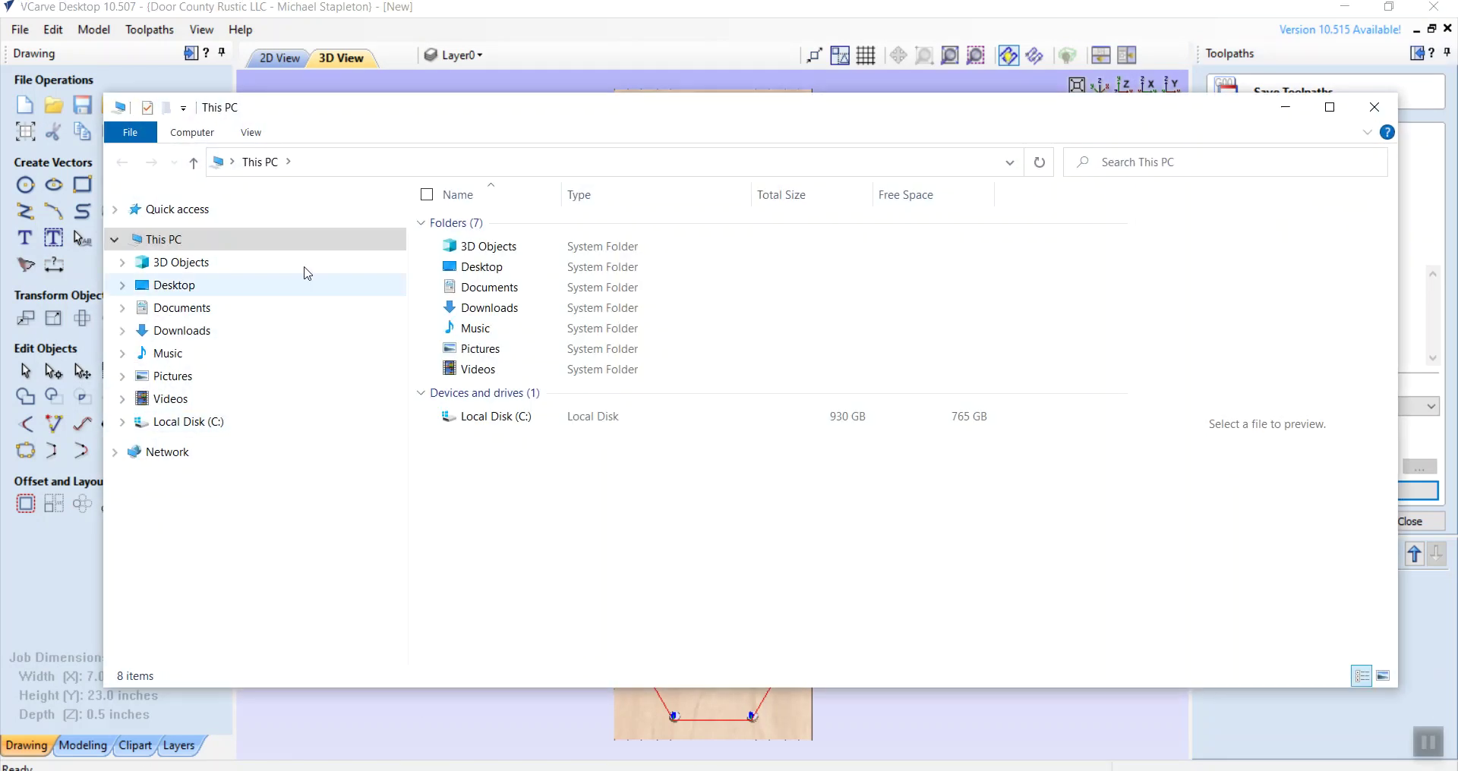
pyautogui.click(173, 315)
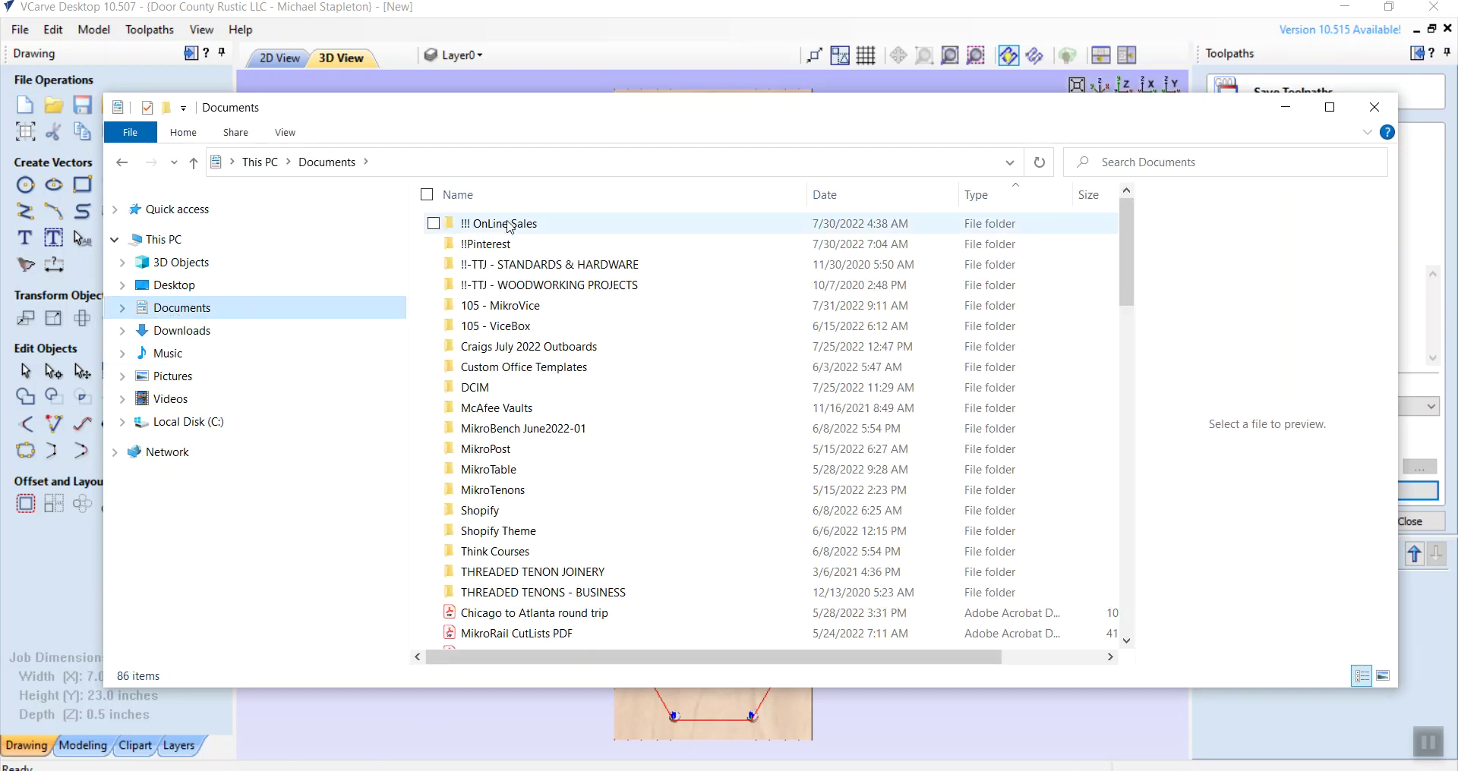
pyautogui.click(492, 310)
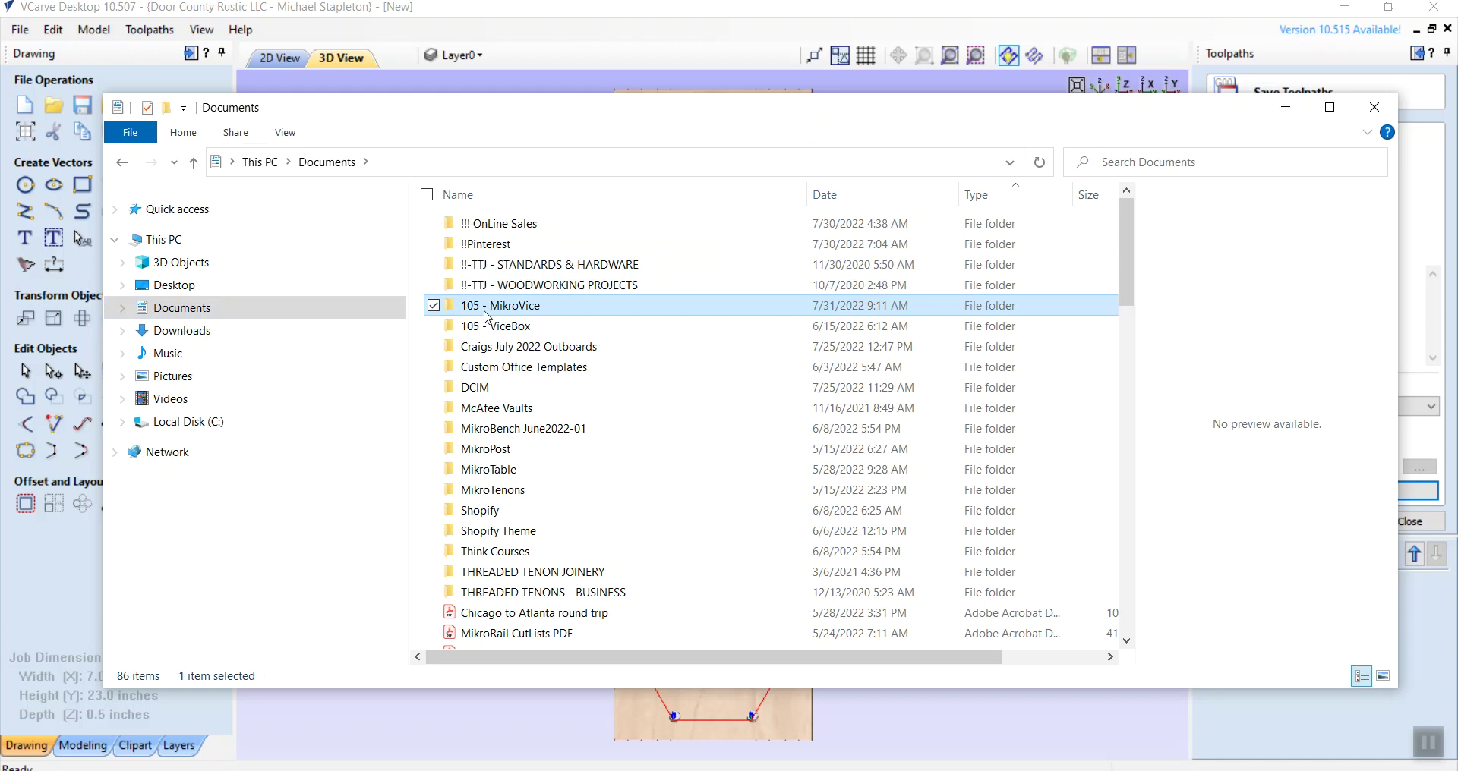
pyautogui.doubleClick(497, 310)
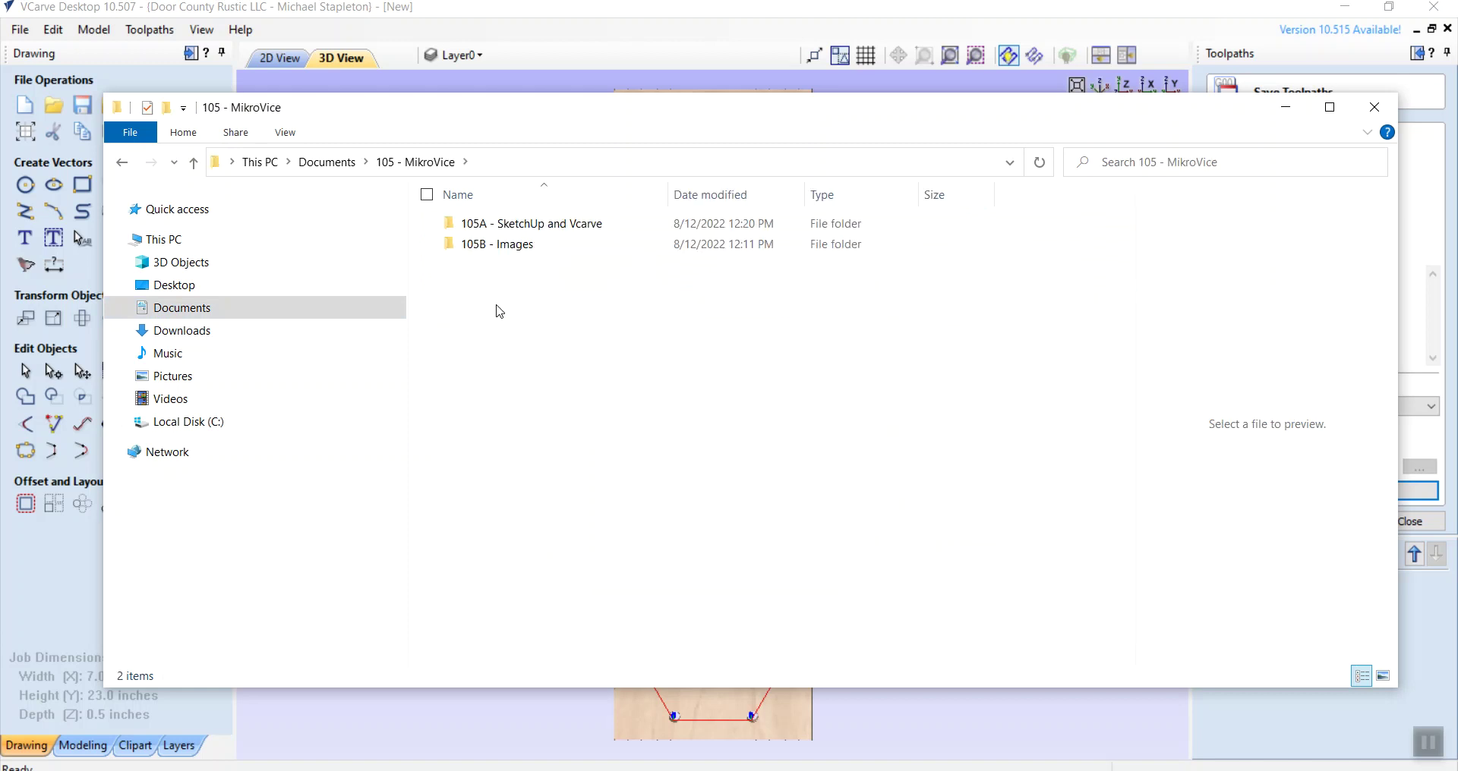
pyautogui.doubleClick(522, 225)
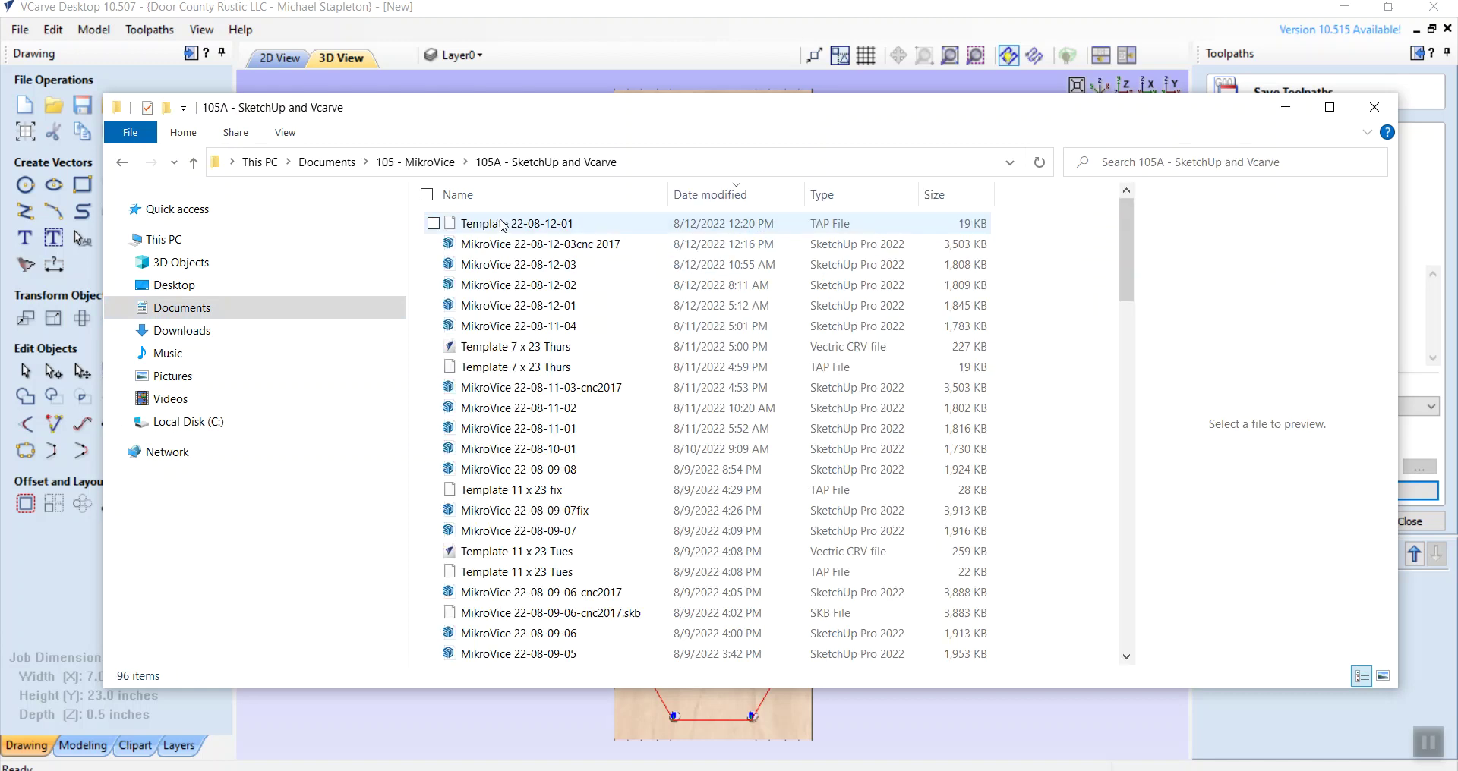
# Step: Copy the Template 22-08-12-01 toolpath file and the MikroVice 22-08-12-03cnc 2017 model
pyautogui.click(502, 225)
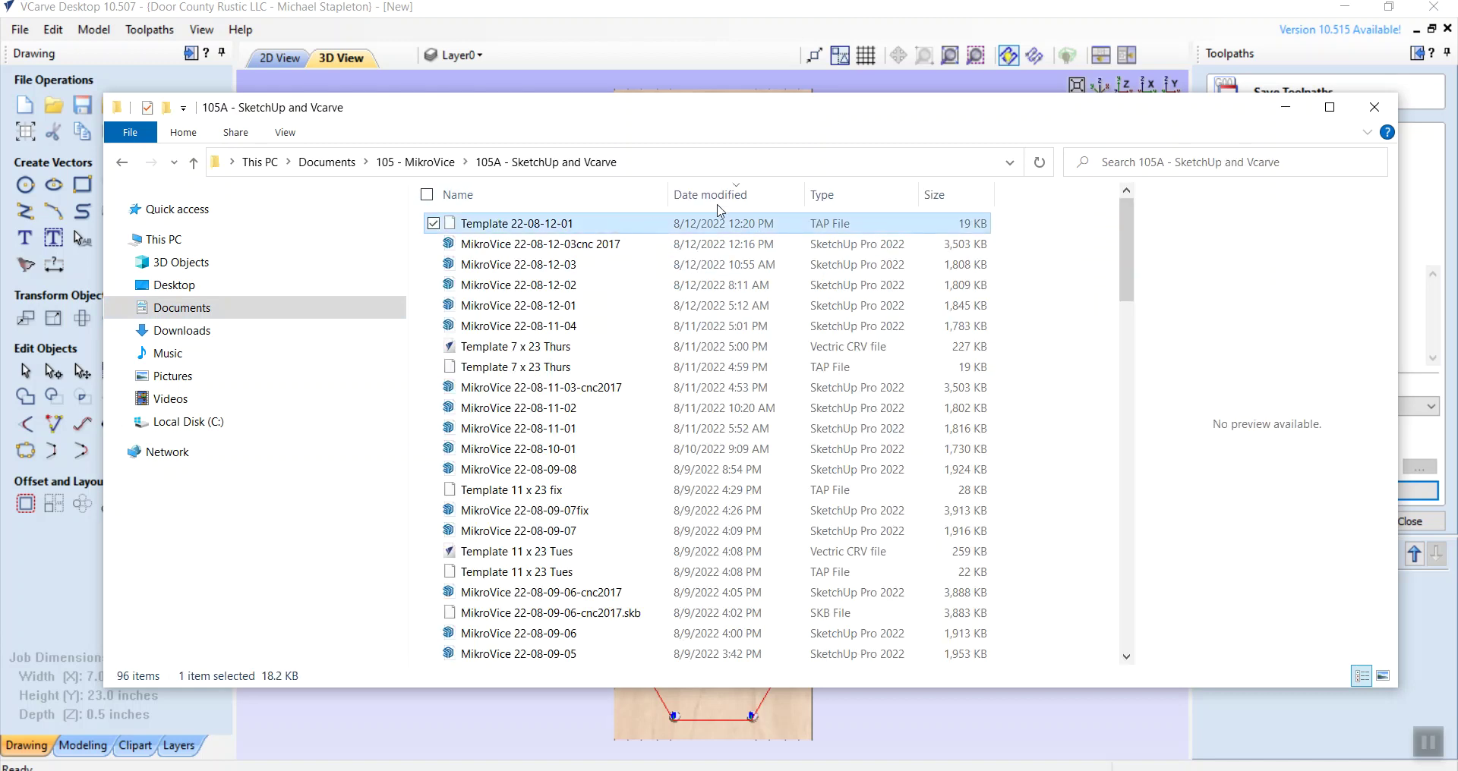
pyautogui.keyDown('ctrl'); pyautogui.click(510, 247); pyautogui.keyUp('ctrl')
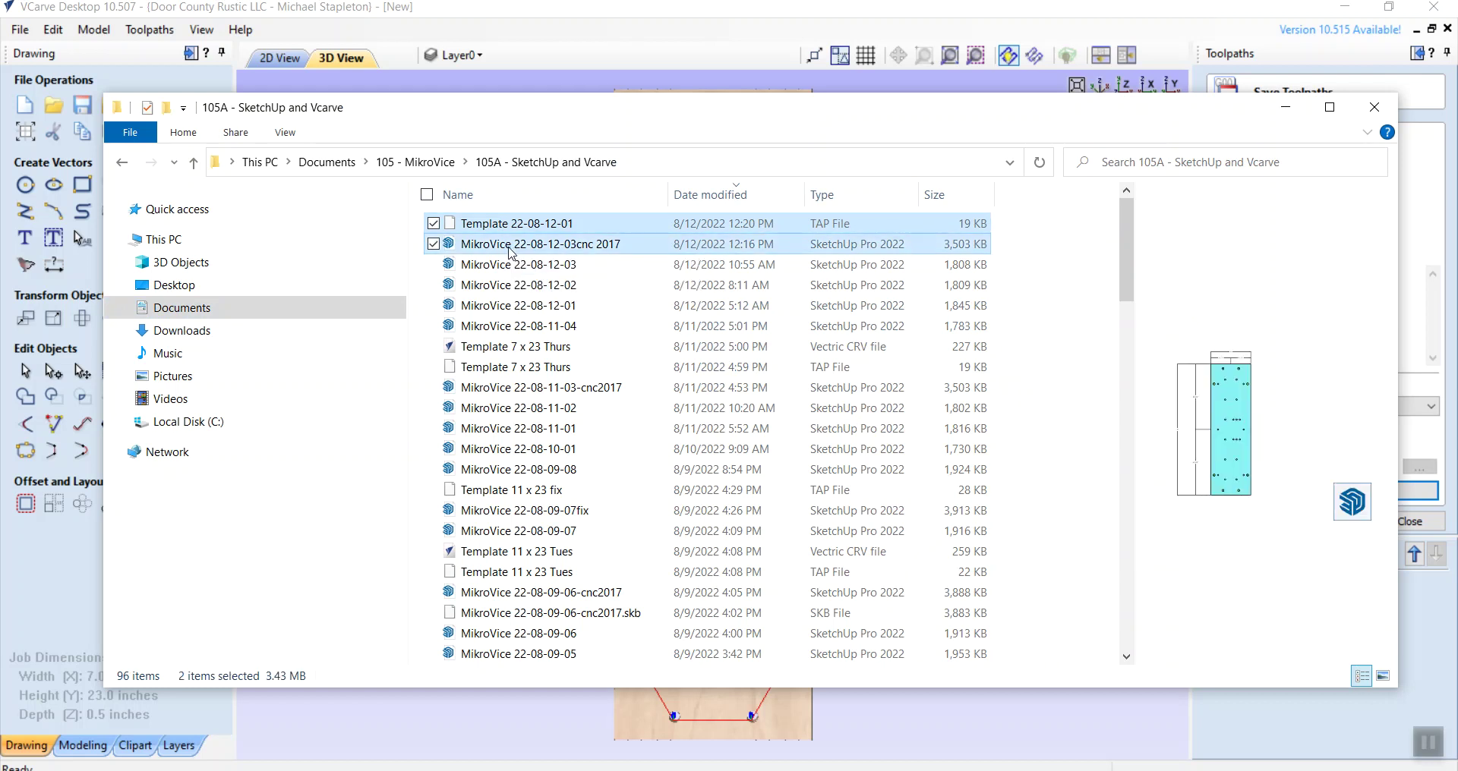
pyautogui.rightClick(509, 247)
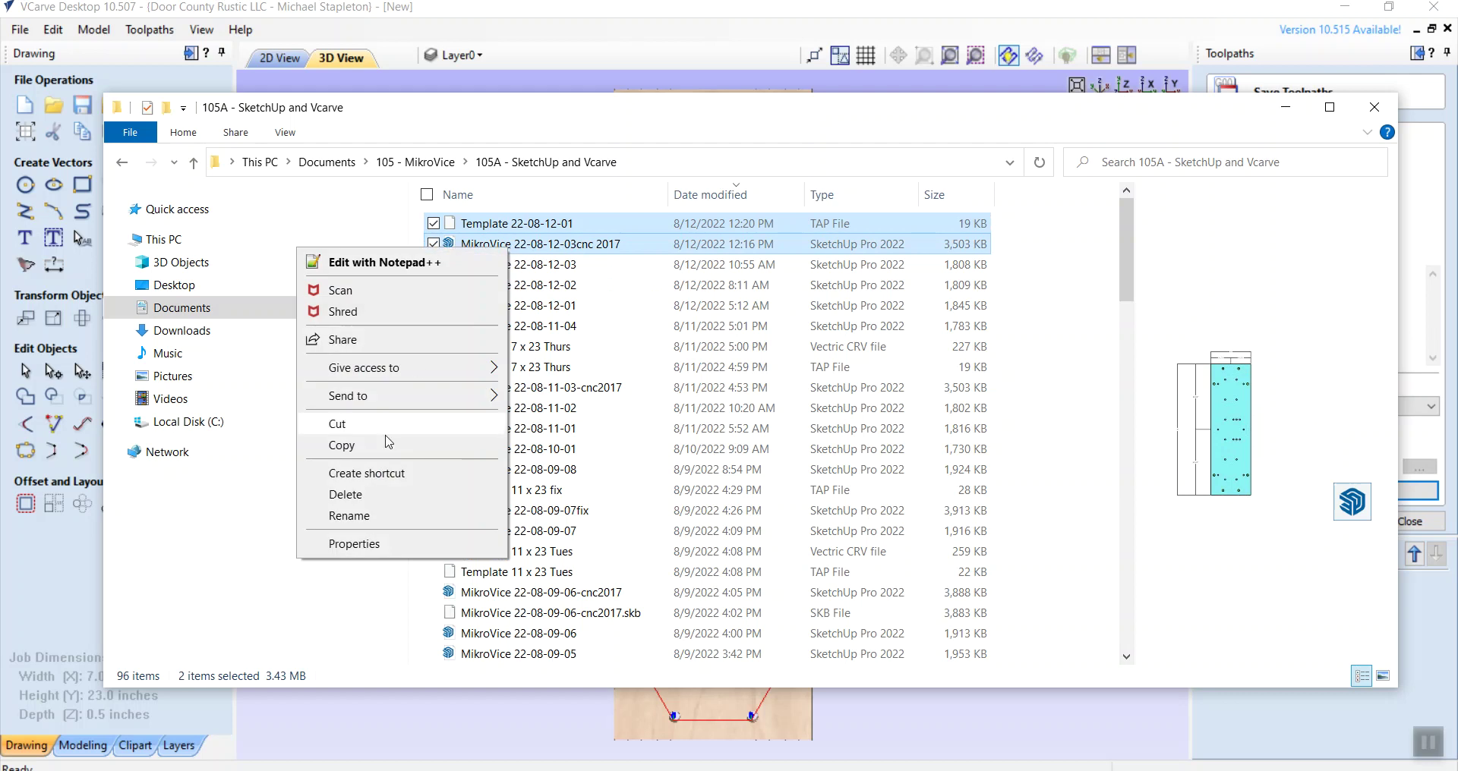
pyautogui.click(359, 451)
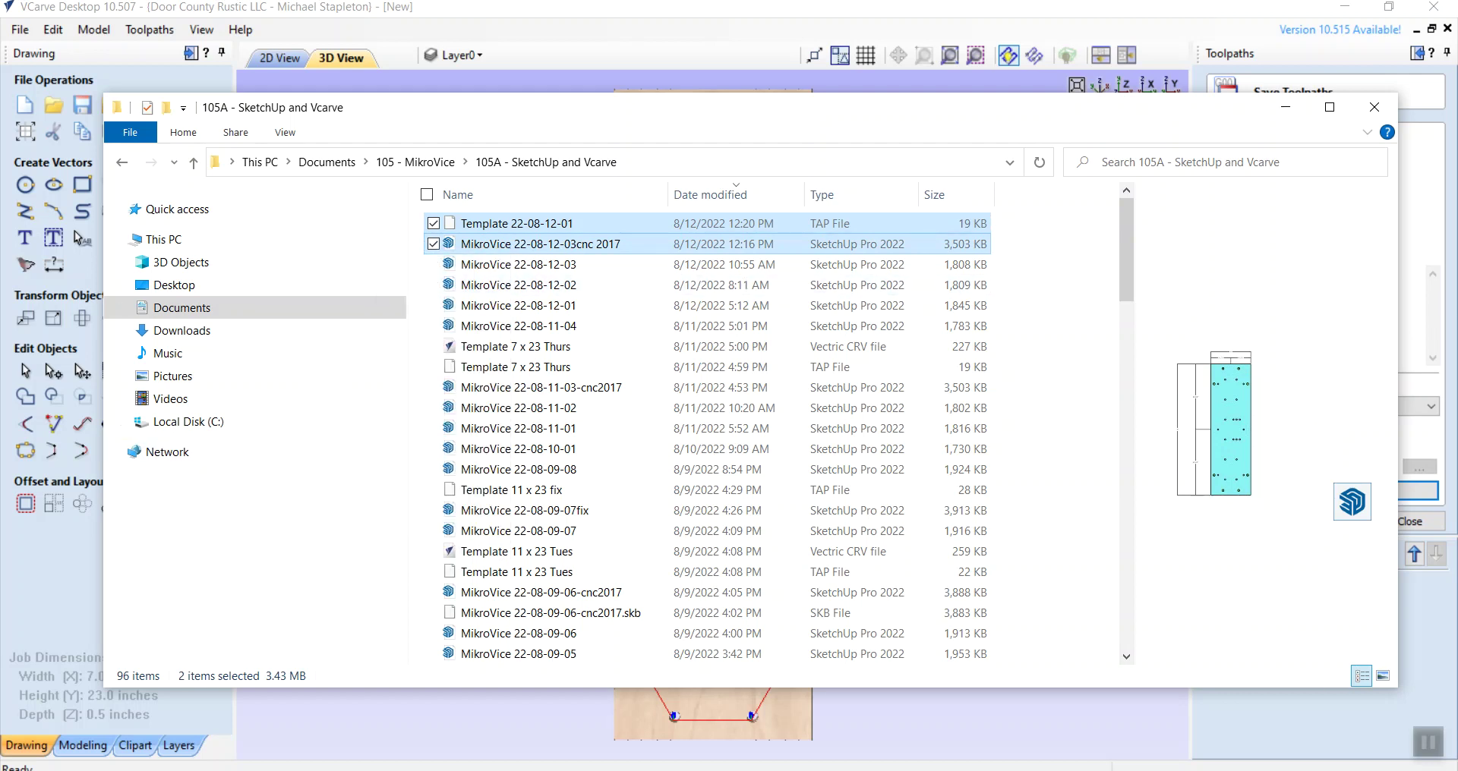
# Step: Permanently delete the three old files on MEMOREX USB (D:) and paste the two copied files there
pyautogui.click(1427, 744)
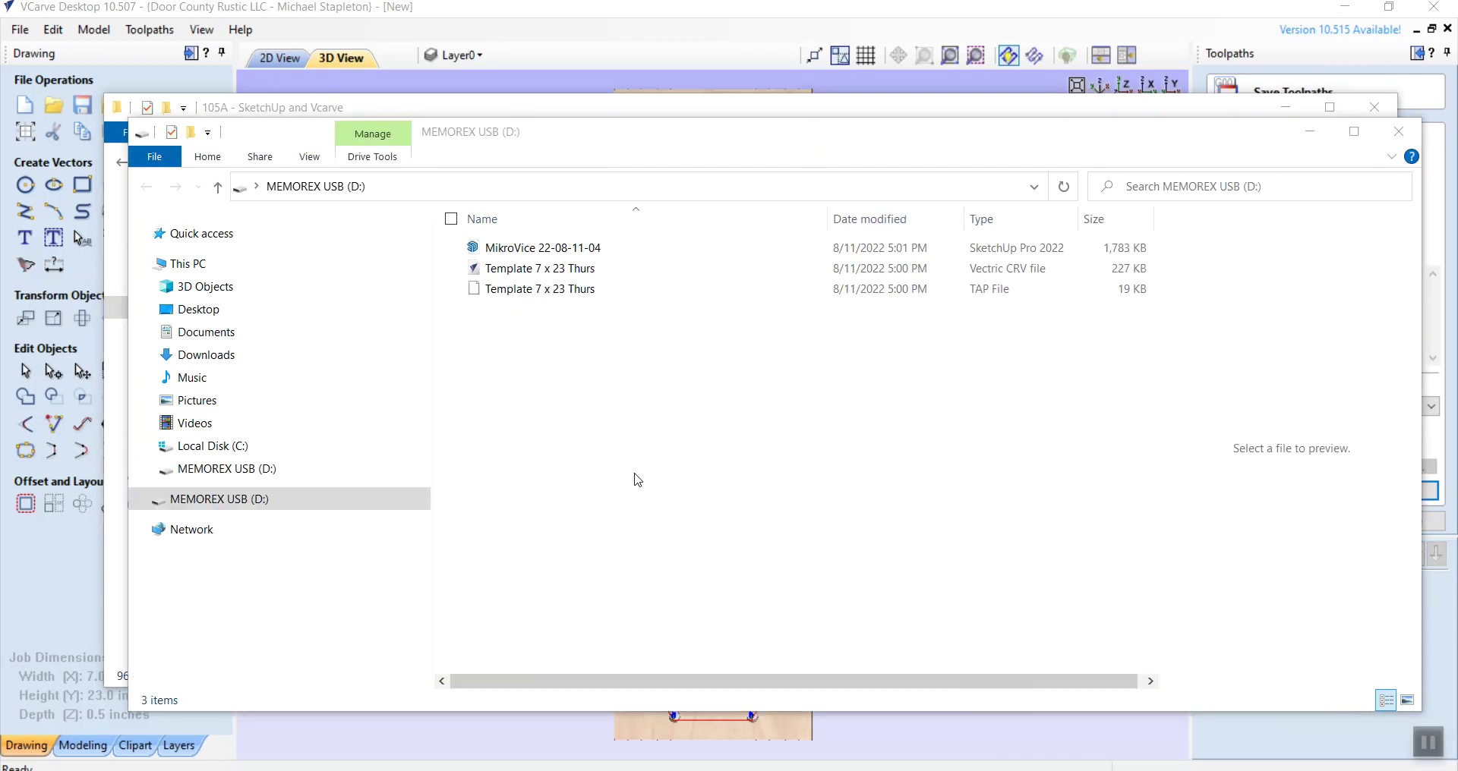
pyautogui.click(530, 249)
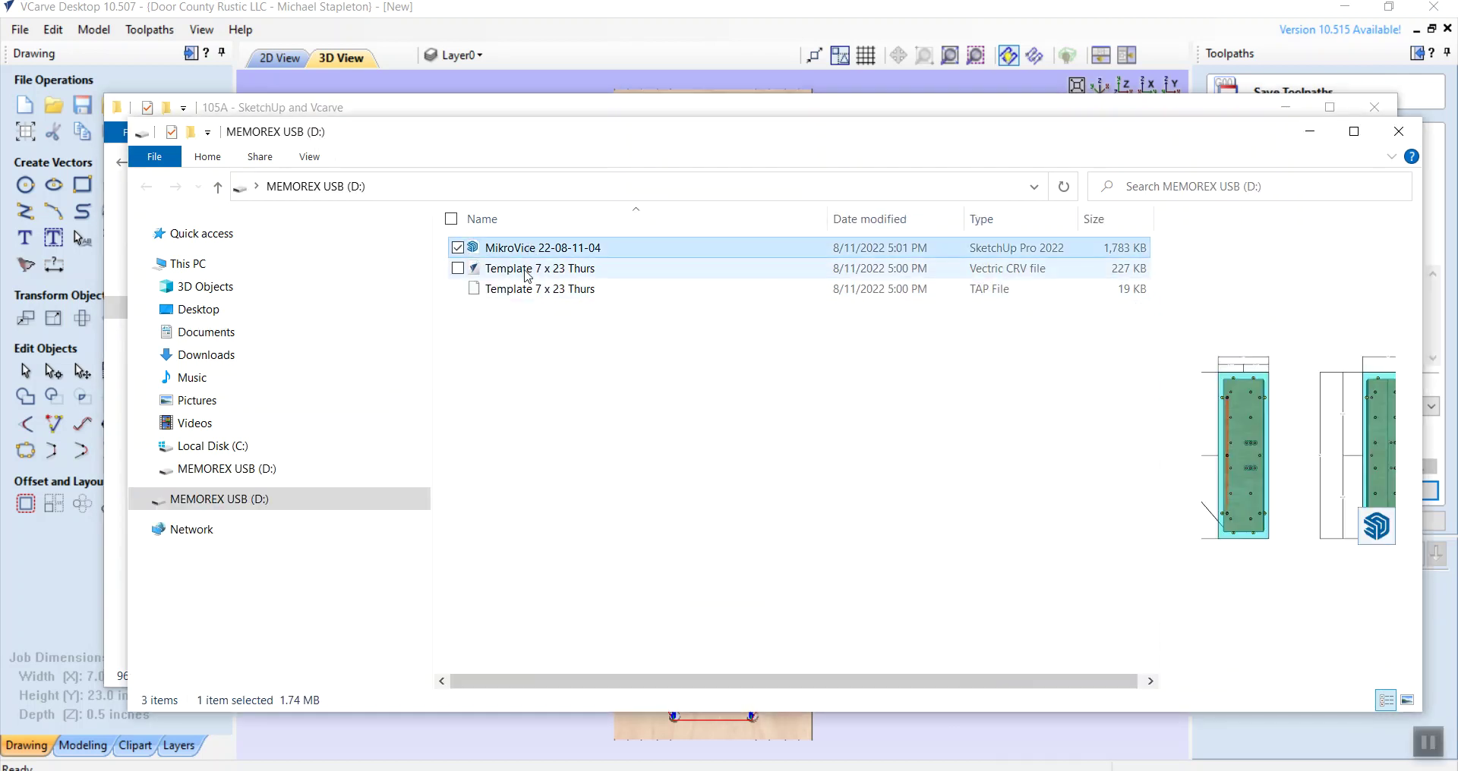
pyautogui.keyDown('ctrl'); pyautogui.click(527, 270); pyautogui.keyUp('ctrl')
pyautogui.keyDown('ctrl'); pyautogui.click(526, 291); pyautogui.keyUp('ctrl')
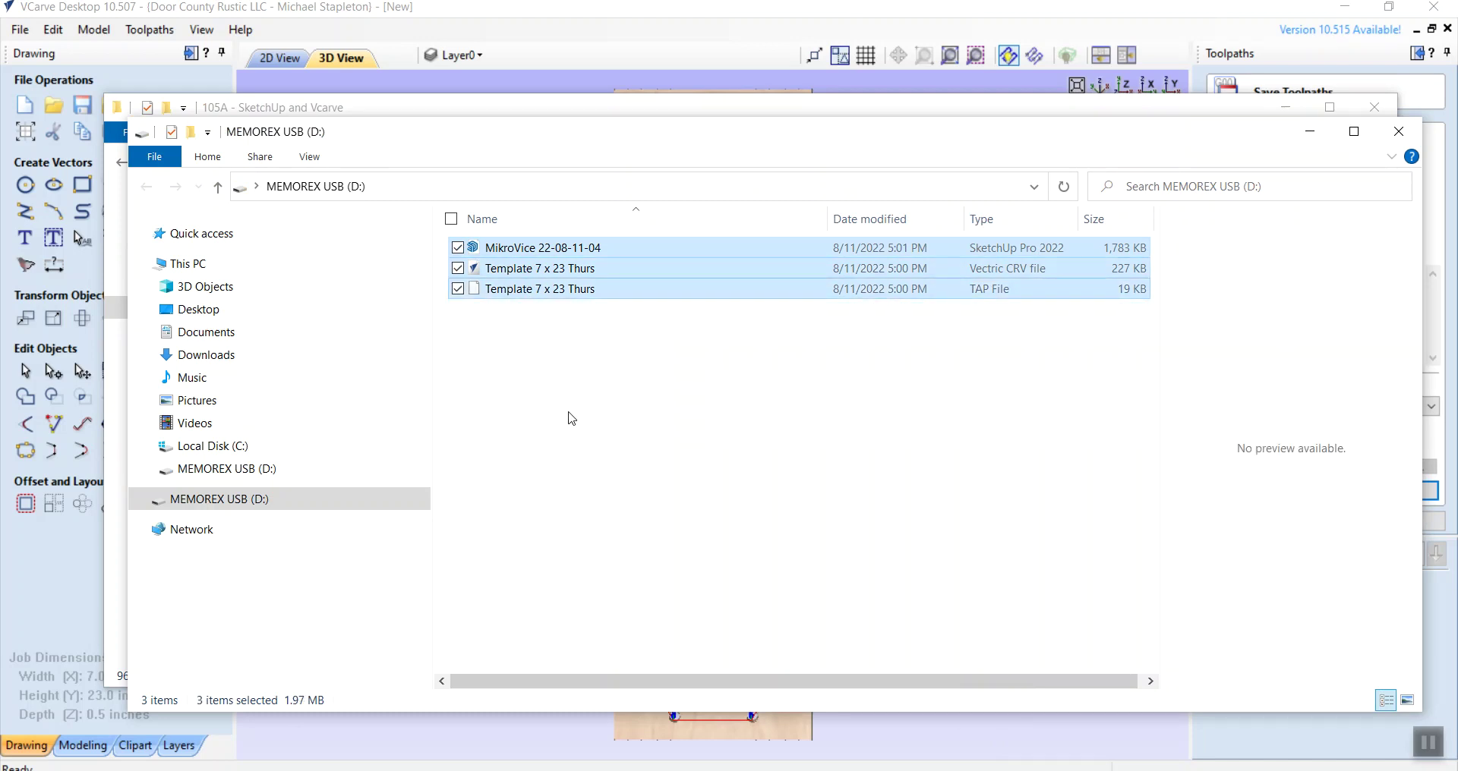
pyautogui.press('Delete')
pyautogui.click(792, 419)
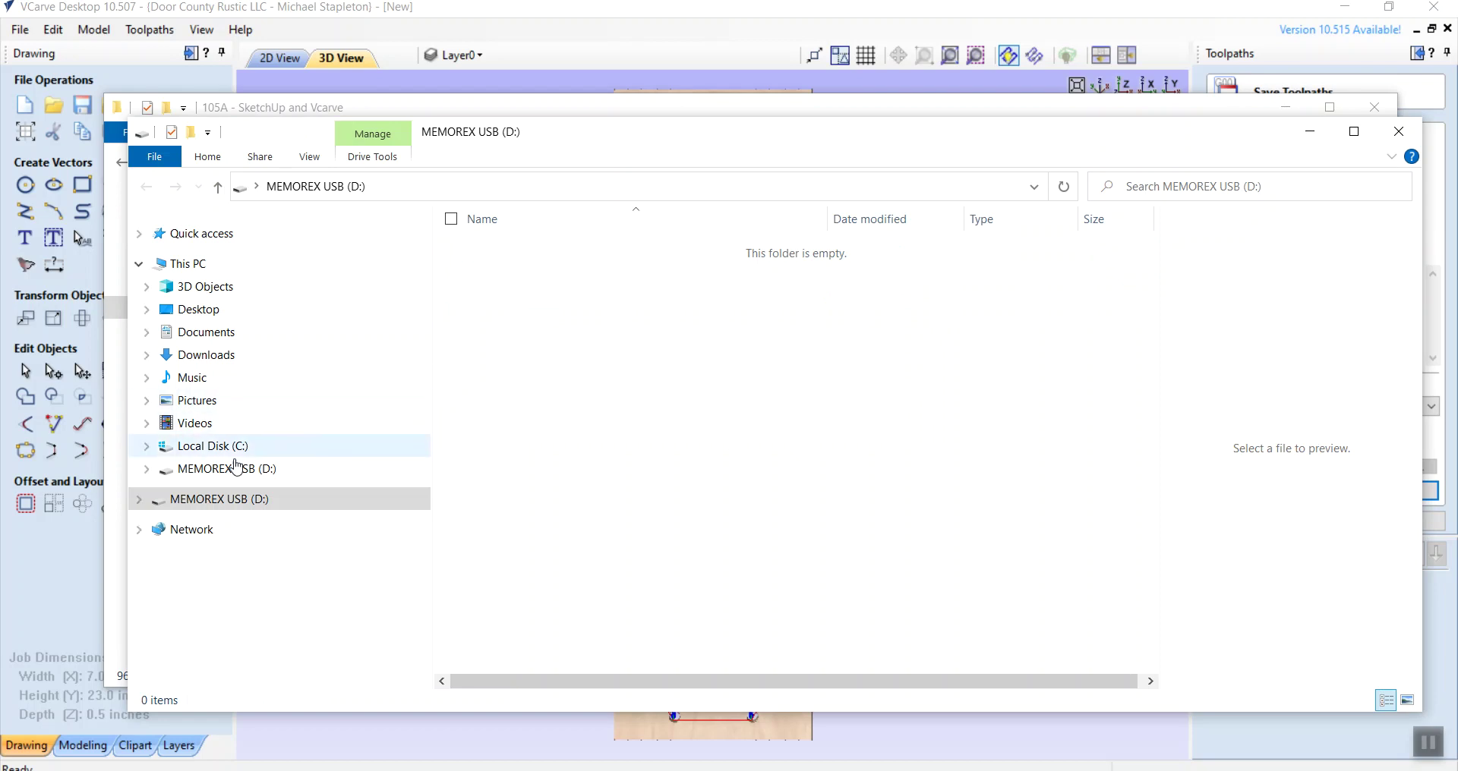
pyautogui.rightClick(212, 503)
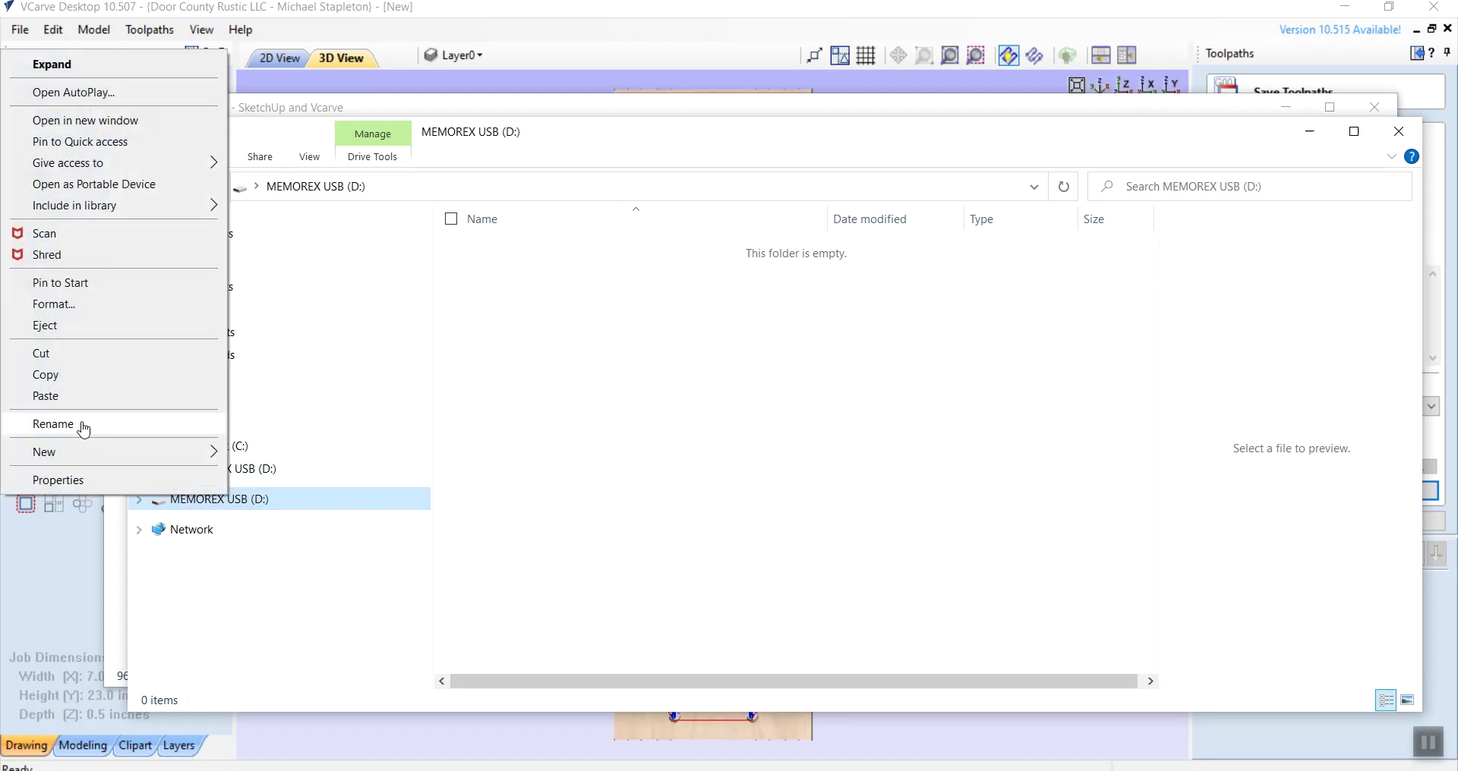
pyautogui.click(64, 395)
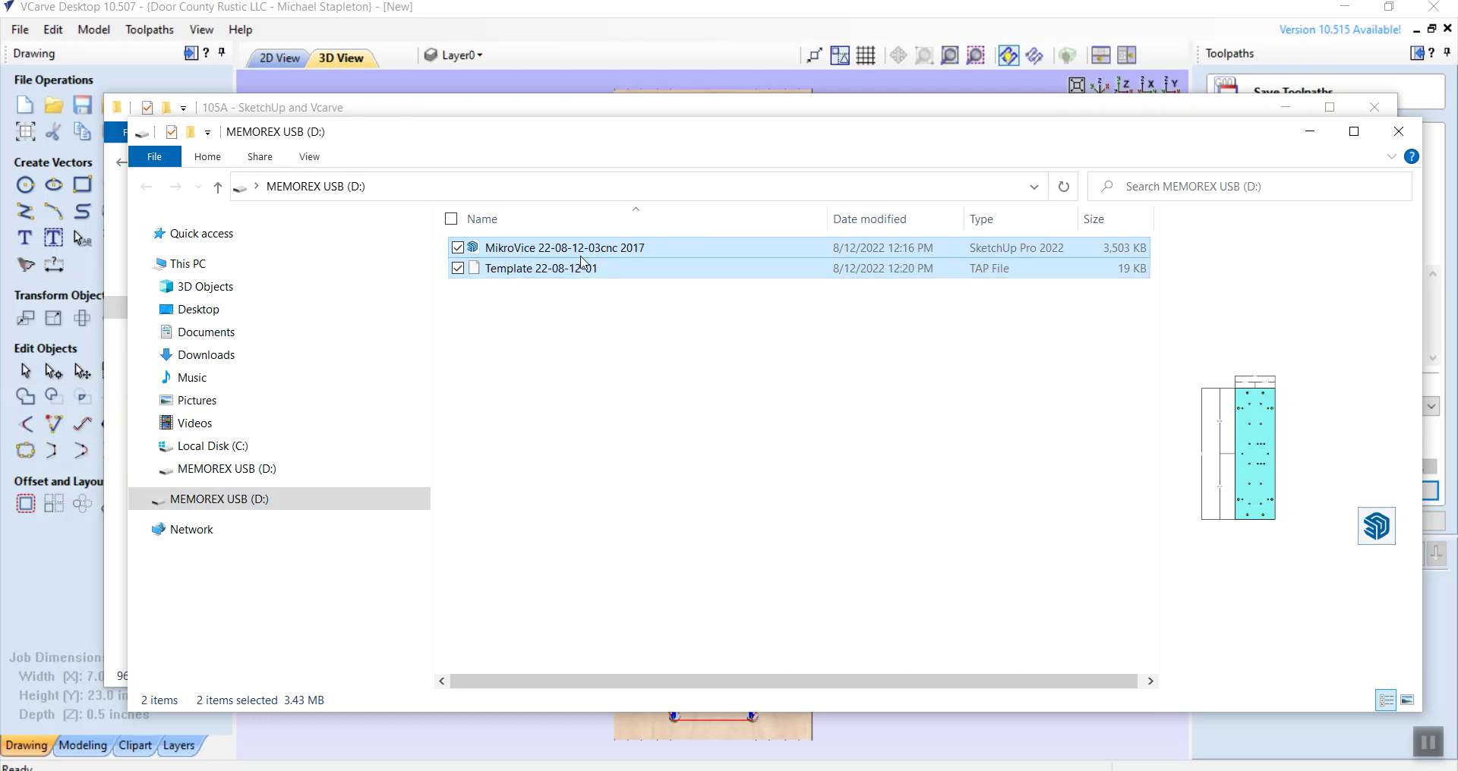
# Step: Close the USB drive and 105A folder windows, then eject the USB flash drive
pyautogui.click(1398, 131)
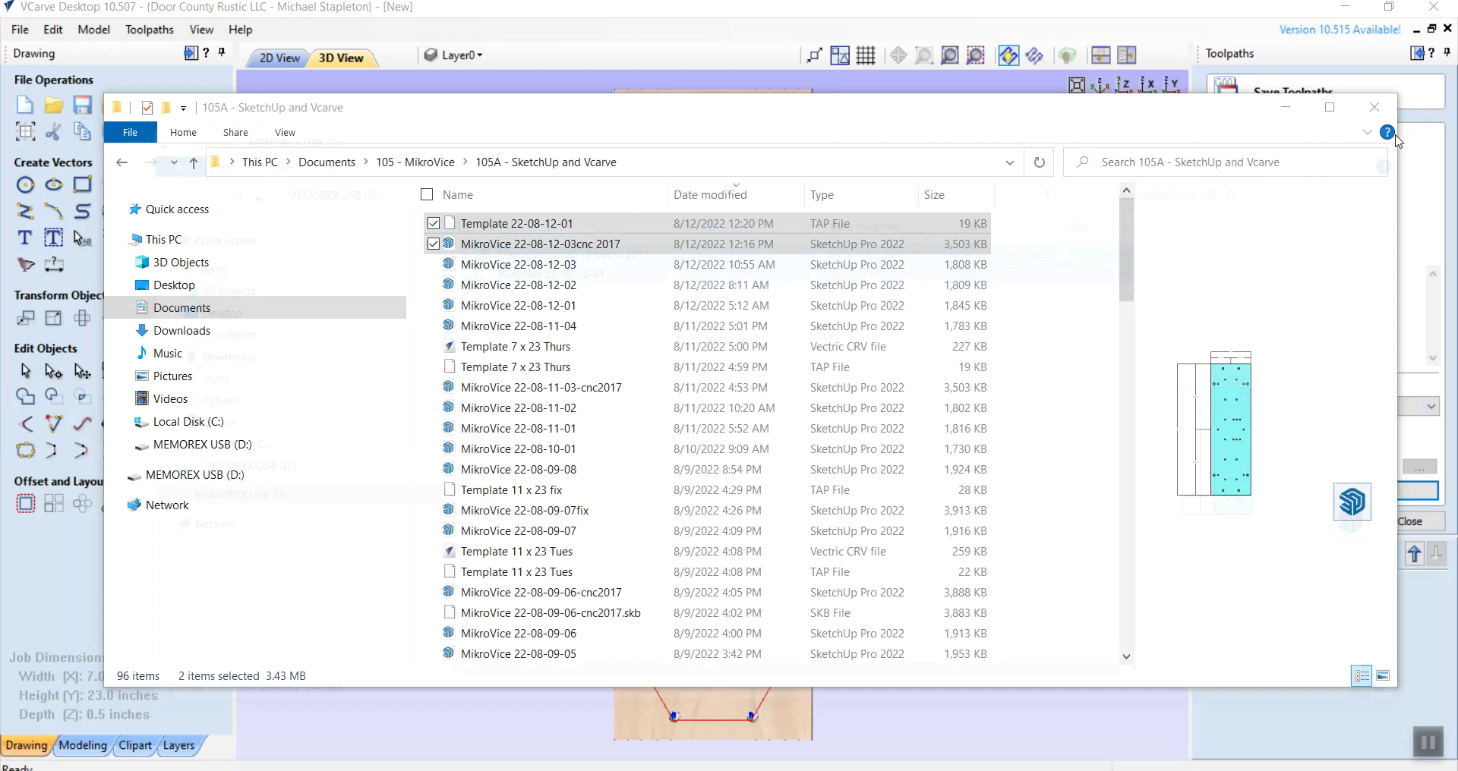
pyautogui.click(1375, 106)
pyautogui.click(1361, 600)
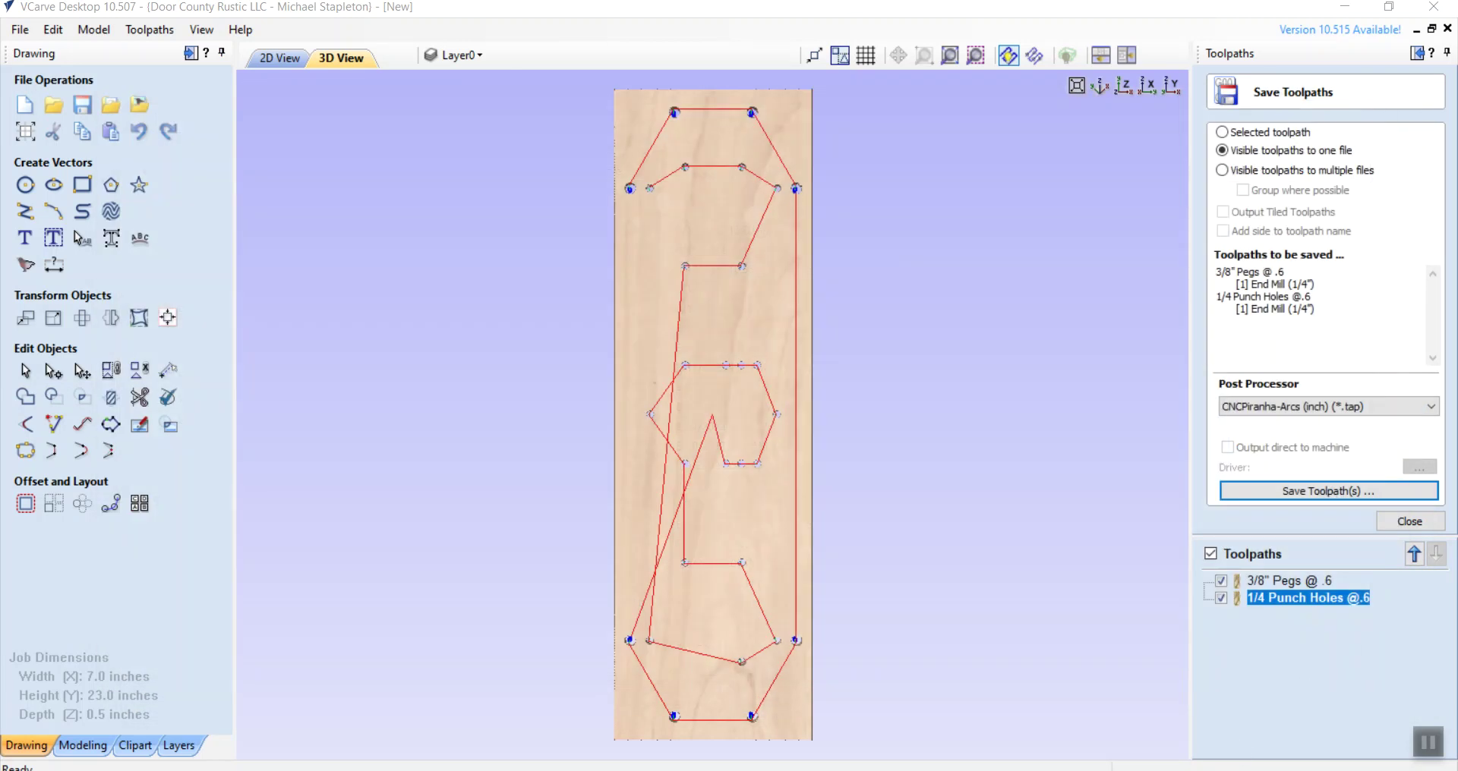
pyautogui.click(1214, 768)
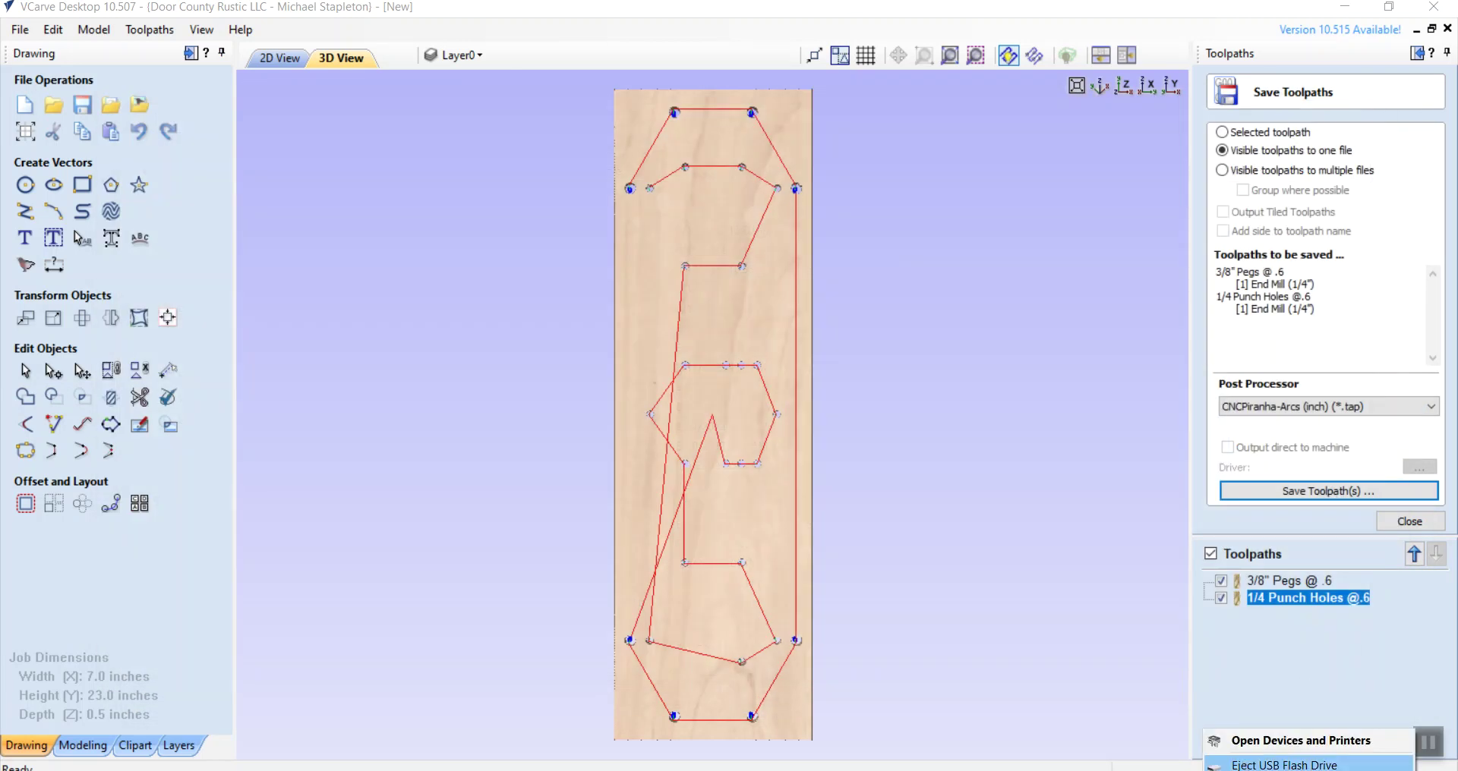
pyautogui.click(1359, 764)
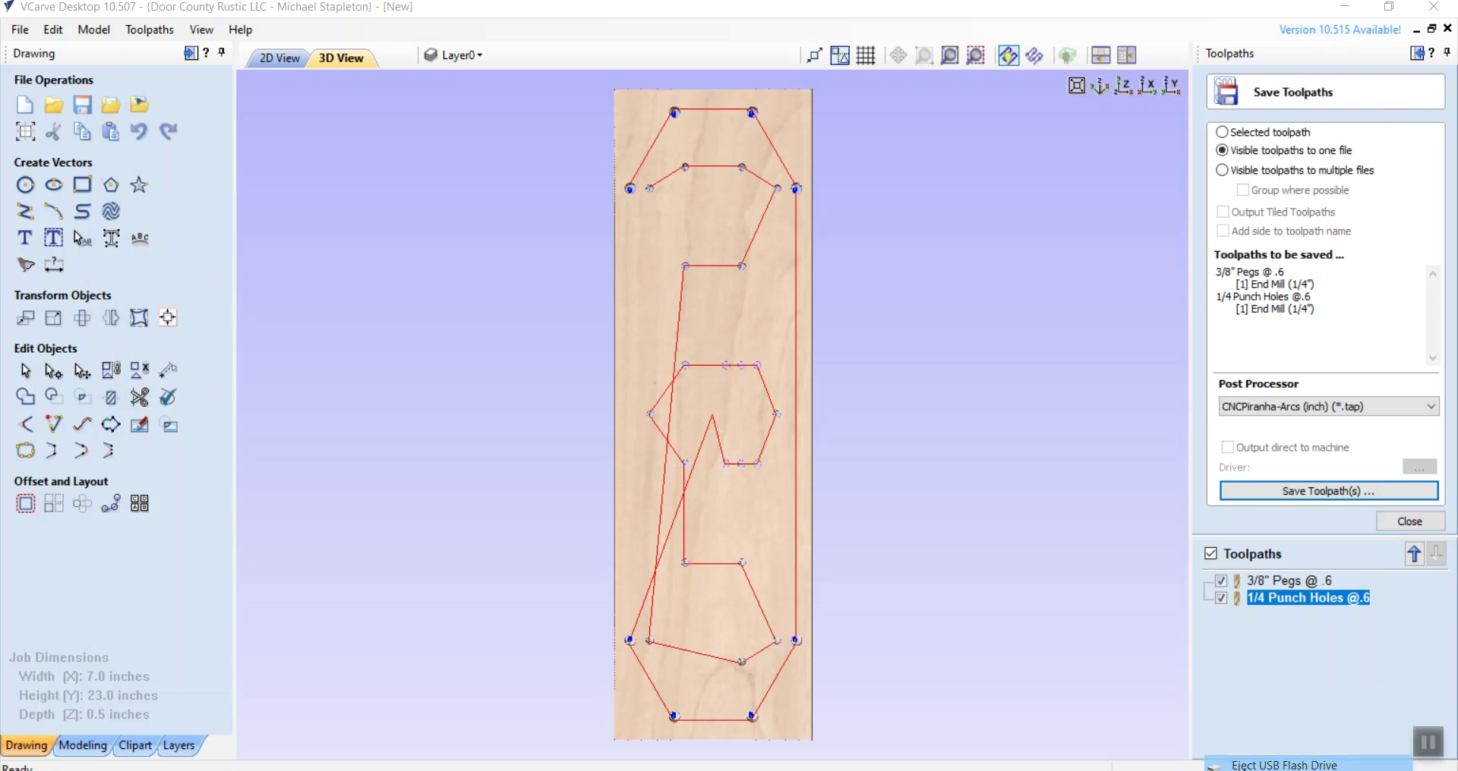